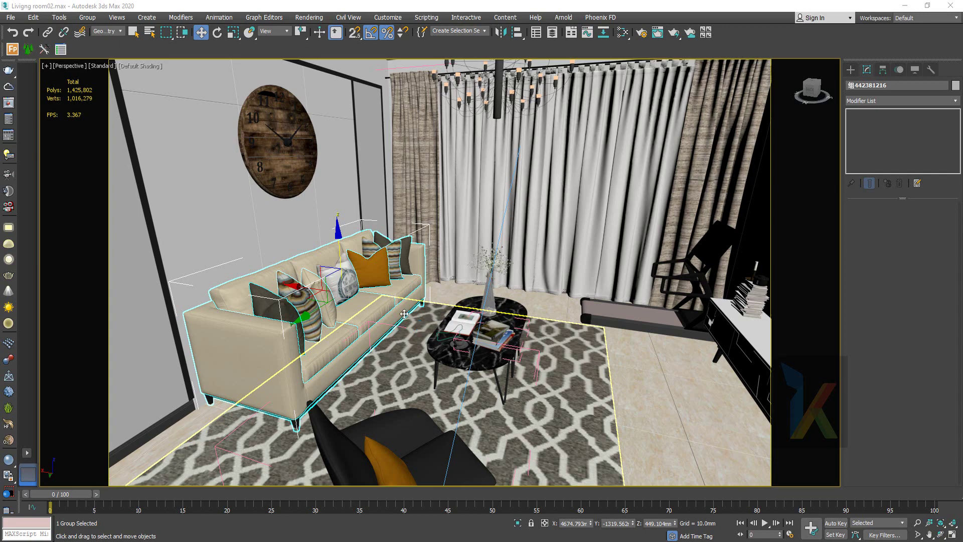
Tilt the Perspective view up toward the ceiling and chandelier
{"action": "mouse_move", "coordinate": [404, 351]}
{"action": "middle_mouse_down", "text": "alt"}
{"action": "mouse_move", "coordinate": [404, 385]}
{"action": "mouse_move", "coordinate": [289, 376]}
{"action": "middle_mouse_up", "text": "alt"}
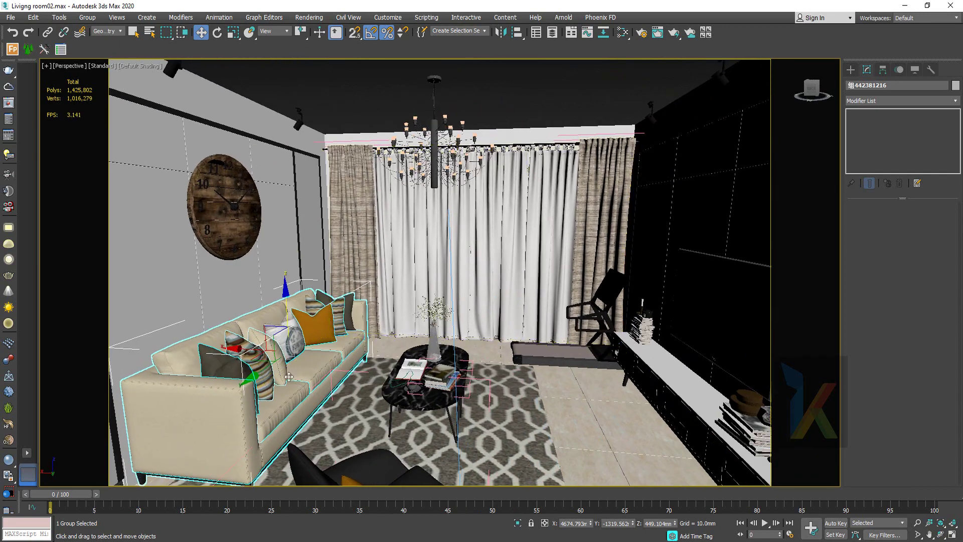
{"action": "left_click", "coordinate": [430, 404]}
{"action": "left_click", "coordinate": [86, 17]}
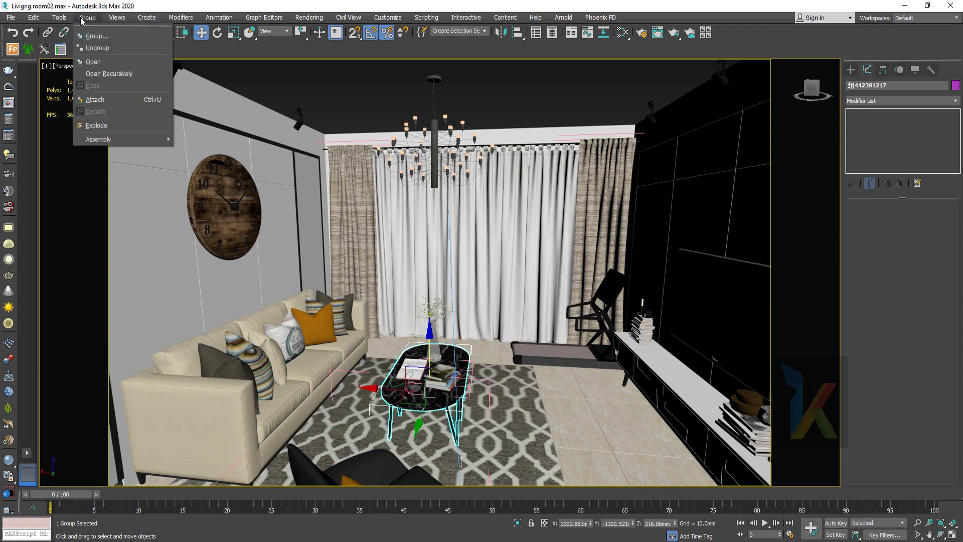
{"action": "left_click", "coordinate": [219, 18]}
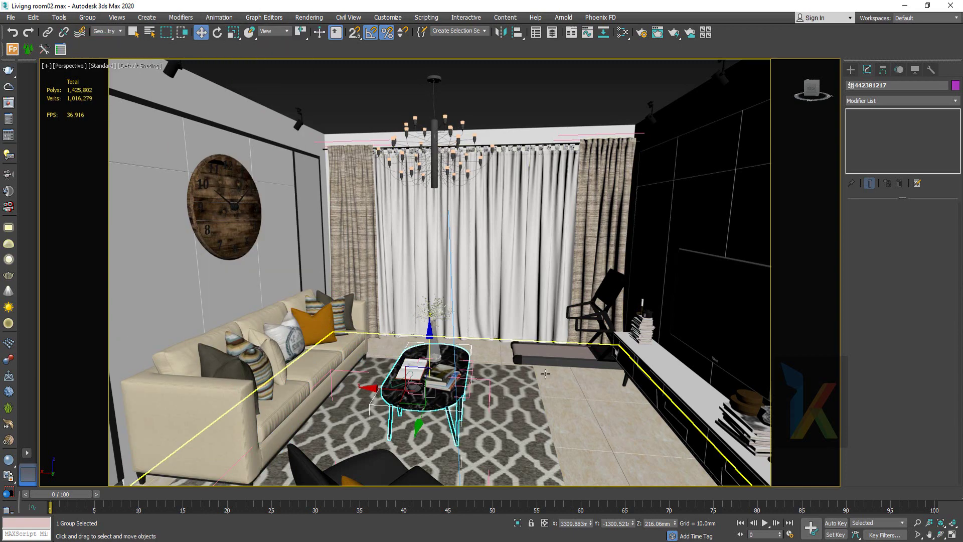
{"action": "left_click", "coordinate": [536, 357]}
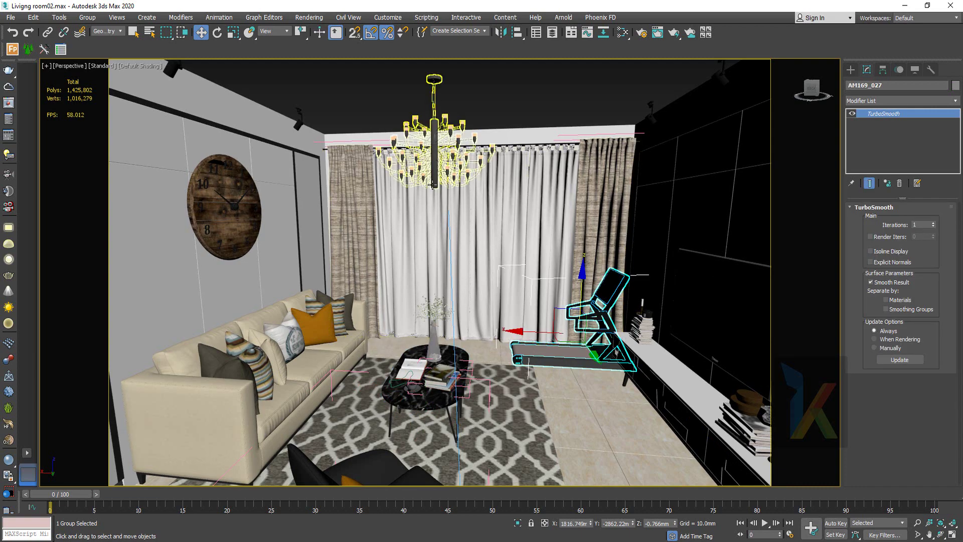
{"action": "left_click", "coordinate": [433, 185]}
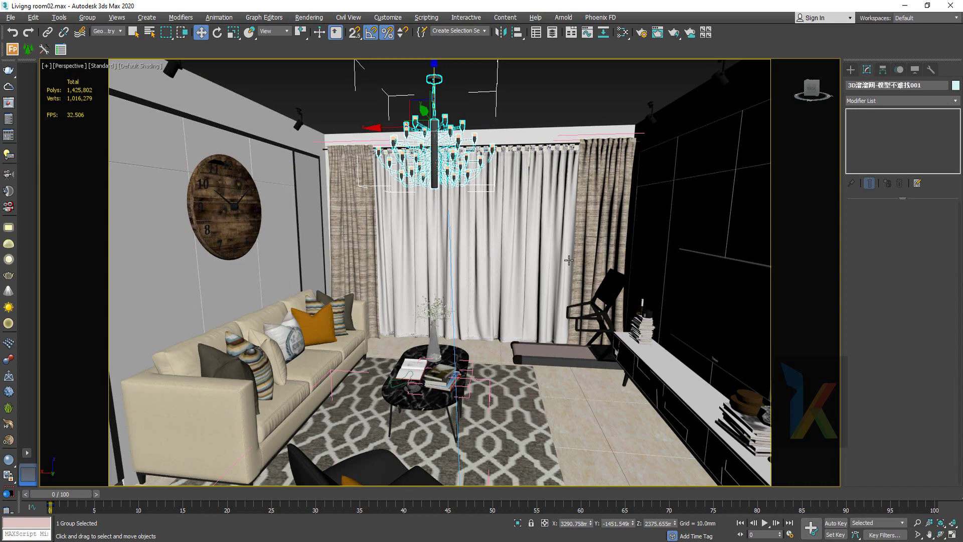
{"action": "scroll", "coordinate": [452, 271], "scroll_direction": "up", "scroll_amount": 5}
{"action": "middle_click_drag", "start_coordinate": [486, 286], "coordinate": [276, 216]}
{"action": "scroll", "coordinate": [425, 279], "scroll_direction": "down", "scroll_amount": 6}
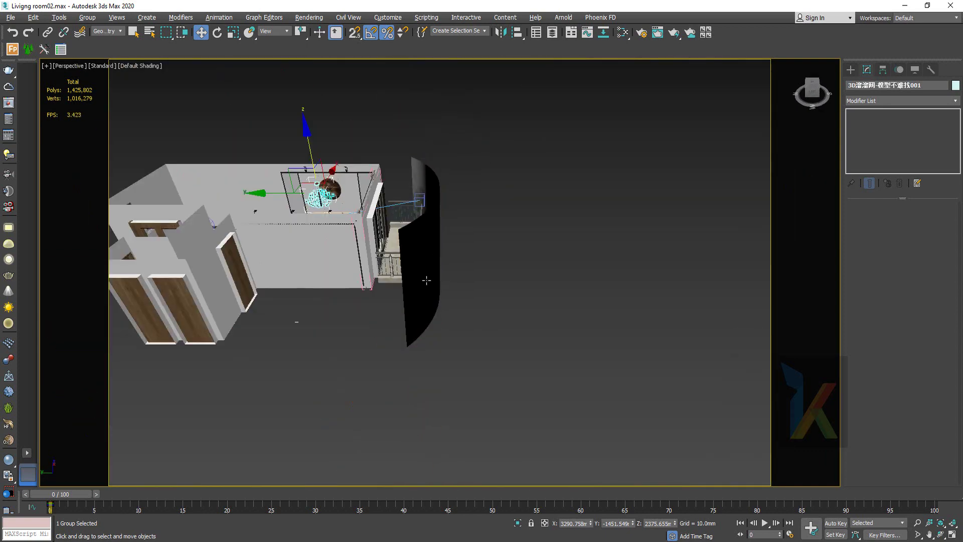
{"action": "scroll", "coordinate": [425, 279], "scroll_direction": "down", "scroll_amount": 2}
{"action": "scroll", "coordinate": [468, 289], "scroll_direction": "down", "scroll_amount": 2}
{"action": "mouse_move", "coordinate": [468, 289]}
{"action": "middle_mouse_down", "text": "alt"}
{"action": "mouse_move", "coordinate": [381, 211]}
{"action": "mouse_move", "coordinate": [386, 292]}
{"action": "middle_mouse_up", "text": "alt"}
{"action": "left_click", "coordinate": [448, 275]}
{"action": "scroll", "coordinate": [360, 191], "scroll_direction": "up", "scroll_amount": 4}
{"action": "scroll", "coordinate": [360, 191], "scroll_direction": "up", "scroll_amount": 3}
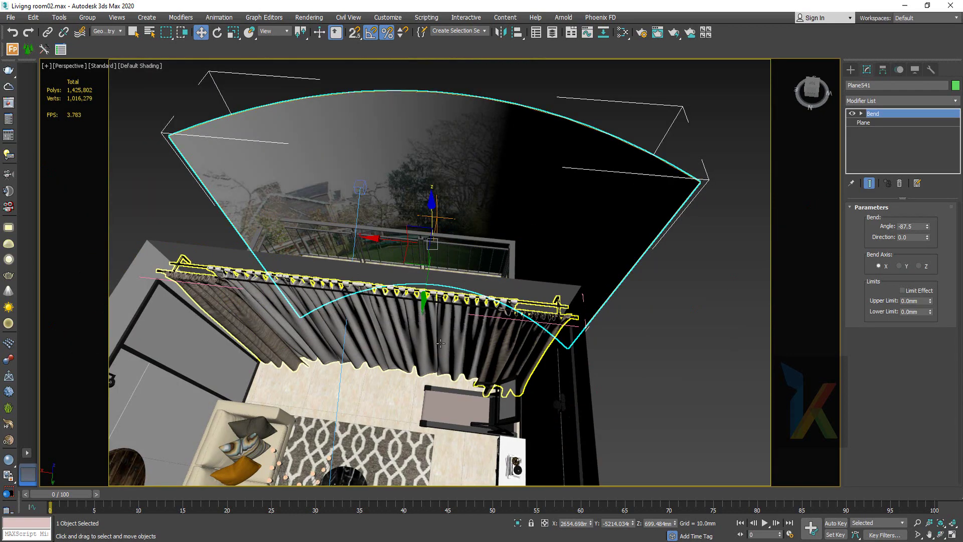
{"action": "middle_click_drag", "start_coordinate": [440, 343], "coordinate": [440, 295], "text": "alt"}
{"action": "left_click", "coordinate": [441, 295]}
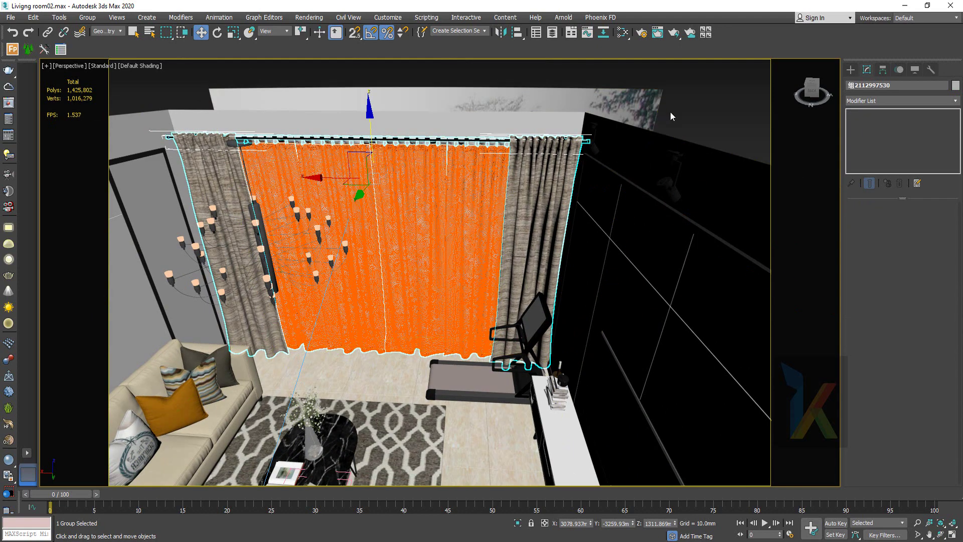
{"action": "left_click", "coordinate": [602, 165]}
{"action": "left_click", "coordinate": [534, 211]}
{"action": "left_click", "coordinate": [602, 165]}
{"action": "left_click", "coordinate": [533, 211]}
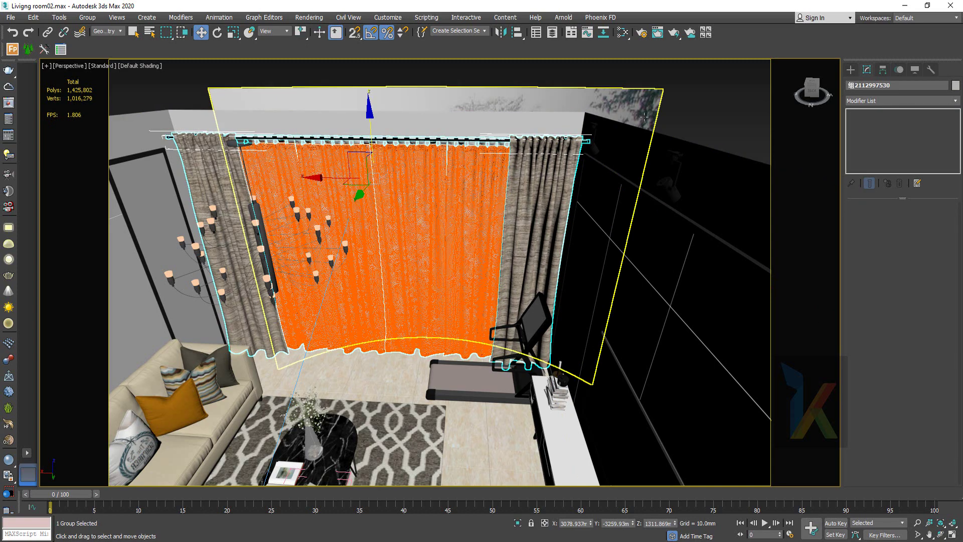
{"action": "left_click", "coordinate": [644, 116]}
{"action": "scroll", "coordinate": [488, 305], "scroll_direction": "up", "scroll_amount": 3}
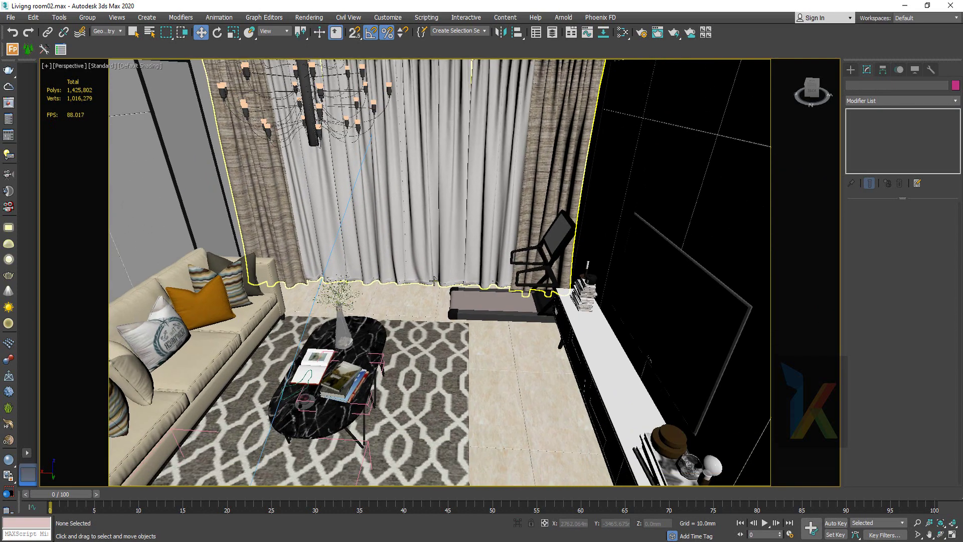
{"action": "left_click", "coordinate": [488, 305]}
{"action": "middle_click_drag", "start_coordinate": [352, 382], "coordinate": [410, 352], "text": "alt"}
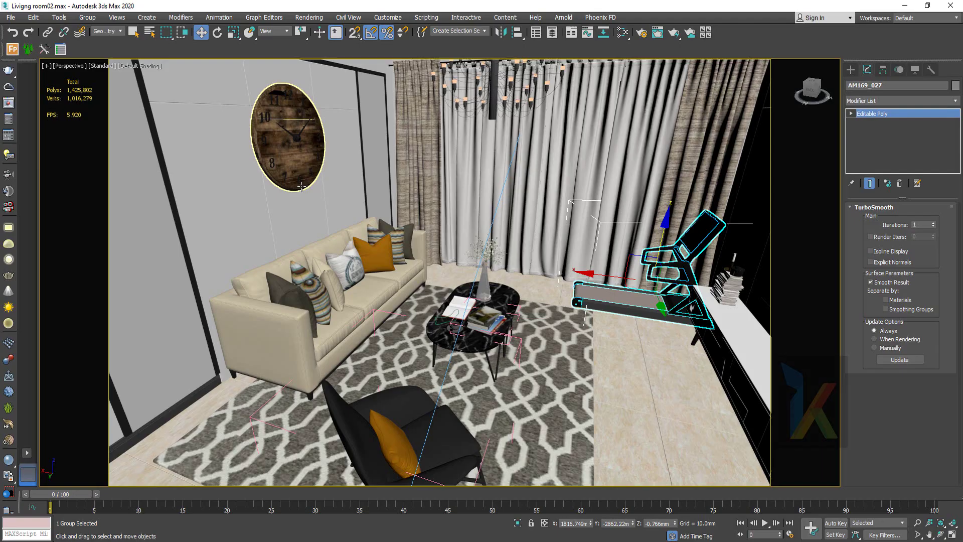
{"action": "left_click", "coordinate": [296, 136]}
{"action": "mouse_move", "coordinate": [296, 132]}
{"action": "left_mouse_down"}
{"action": "mouse_move", "coordinate": [308, 187]}
{"action": "mouse_move", "coordinate": [302, 105]}
{"action": "left_mouse_up"}
{"action": "mouse_move", "coordinate": [351, 251]}
{"action": "middle_mouse_down", "text": "alt"}
{"action": "mouse_move", "coordinate": [444, 311]}
{"action": "mouse_move", "coordinate": [278, 111]}
{"action": "middle_mouse_up", "text": "alt"}
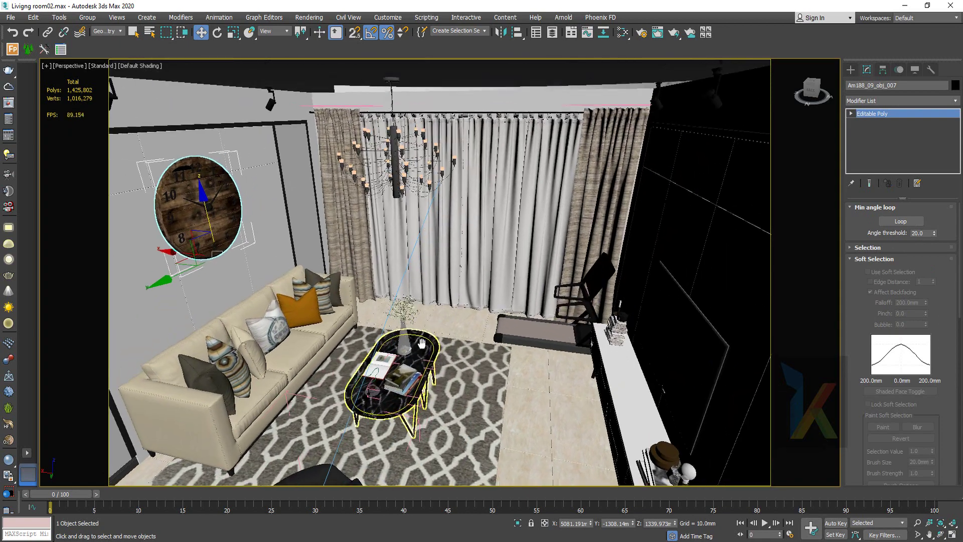
{"action": "left_click", "coordinate": [277, 111]}
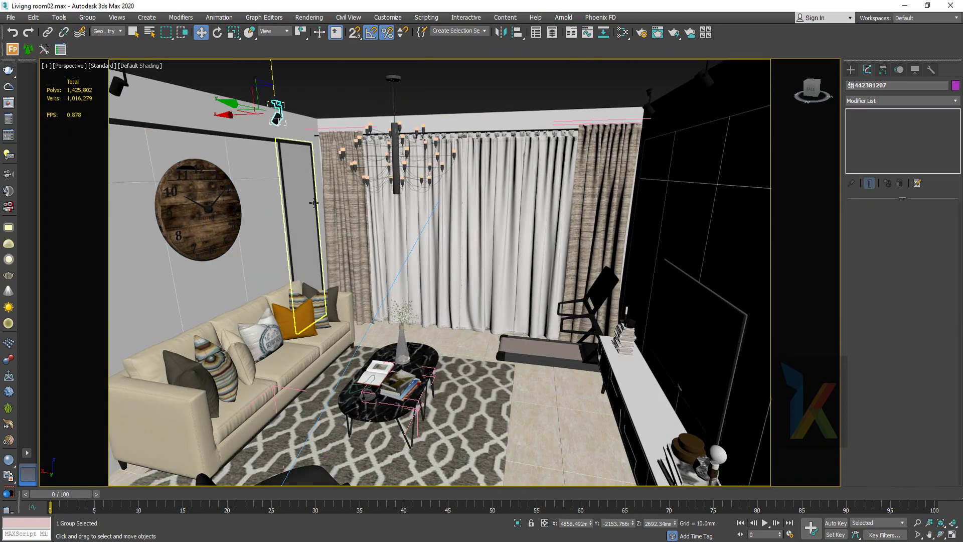
{"action": "mouse_move", "coordinate": [278, 111]}
{"action": "middle_mouse_down", "text": "alt"}
{"action": "mouse_move", "coordinate": [395, 250]}
{"action": "mouse_move", "coordinate": [522, 301]}
{"action": "mouse_move", "coordinate": [452, 176]}
{"action": "middle_mouse_up", "text": "alt"}
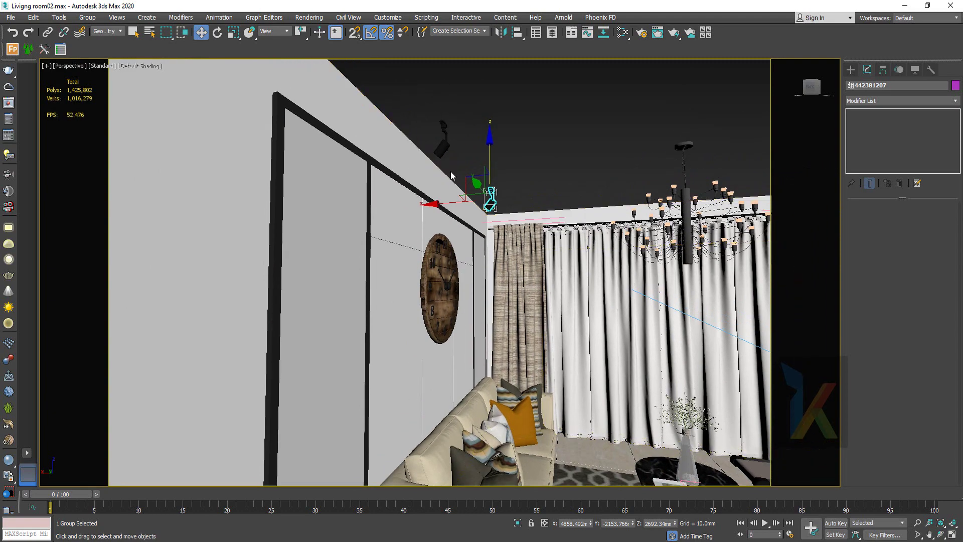
{"action": "left_click", "coordinate": [442, 143]}
{"action": "mouse_move", "coordinate": [502, 215]}
{"action": "middle_mouse_down", "text": "alt"}
{"action": "mouse_move", "coordinate": [544, 229]}
{"action": "mouse_move", "coordinate": [472, 294]}
{"action": "mouse_move", "coordinate": [286, 316]}
{"action": "mouse_move", "coordinate": [368, 332]}
{"action": "mouse_move", "coordinate": [279, 318]}
{"action": "mouse_move", "coordinate": [290, 295]}
{"action": "middle_mouse_up", "text": "alt"}
{"action": "left_click", "coordinate": [286, 316]}
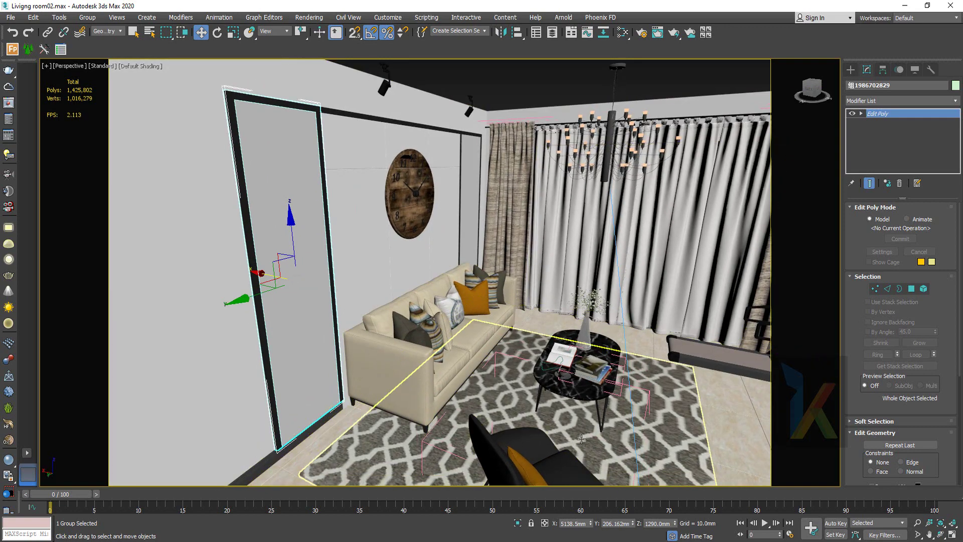
{"action": "mouse_move", "coordinate": [420, 471]}
{"action": "middle_mouse_down", "text": "alt"}
{"action": "mouse_move", "coordinate": [552, 393]}
{"action": "mouse_move", "coordinate": [428, 353]}
{"action": "mouse_move", "coordinate": [508, 291]}
{"action": "middle_mouse_up", "text": "alt"}
{"action": "scroll", "coordinate": [552, 393], "scroll_direction": "down", "scroll_amount": 3}
{"action": "scroll", "coordinate": [508, 291], "scroll_direction": "up", "scroll_amount": 5}
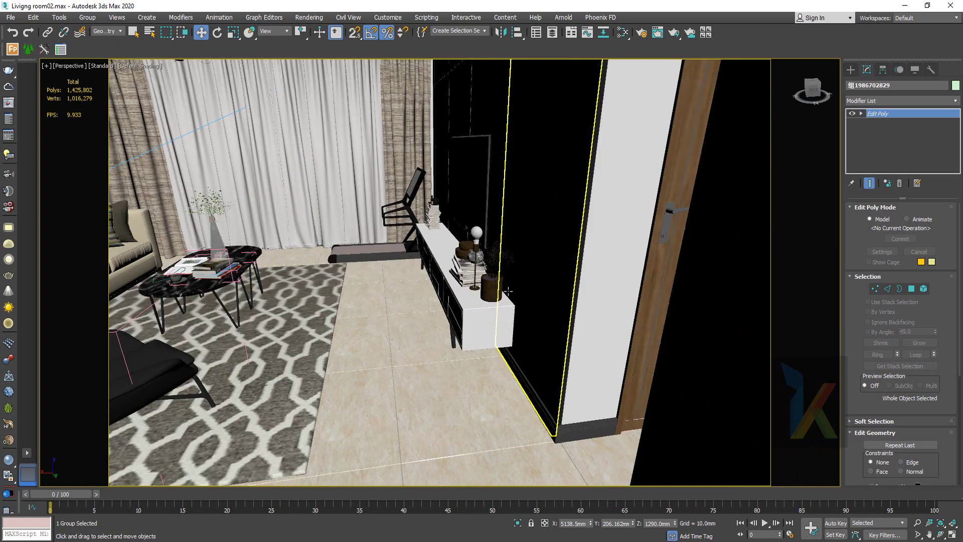
{"action": "scroll", "coordinate": [442, 311], "scroll_direction": "up", "scroll_amount": 3}
{"action": "middle_click_drag", "start_coordinate": [442, 311], "coordinate": [522, 377], "text": "alt"}
{"action": "scroll", "coordinate": [620, 379], "scroll_direction": "up", "scroll_amount": 3}
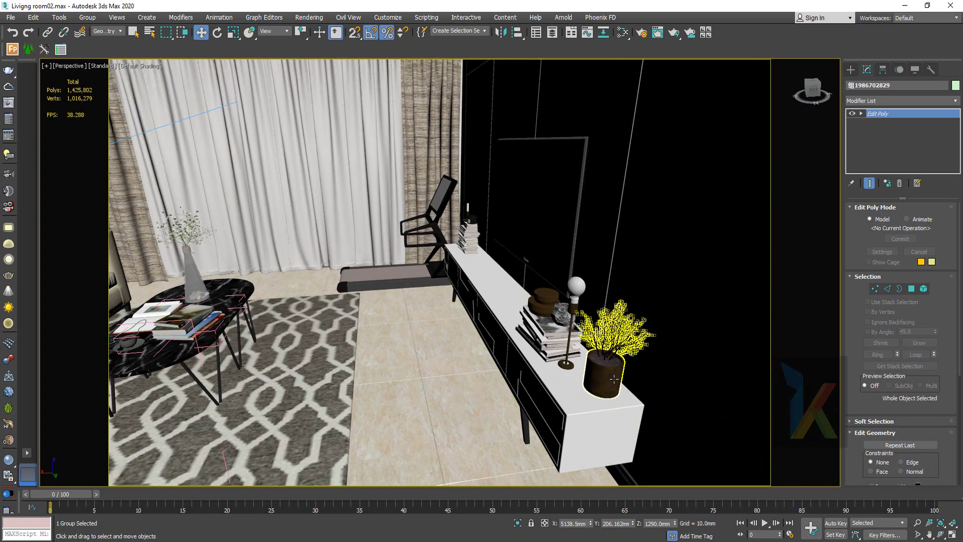
{"action": "left_click", "coordinate": [614, 380]}
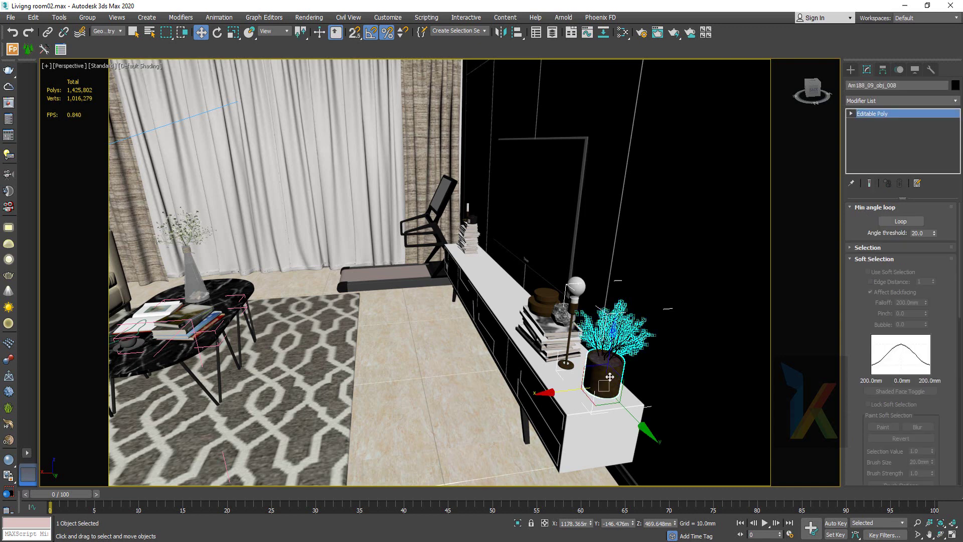
{"action": "left_click", "coordinate": [558, 226]}
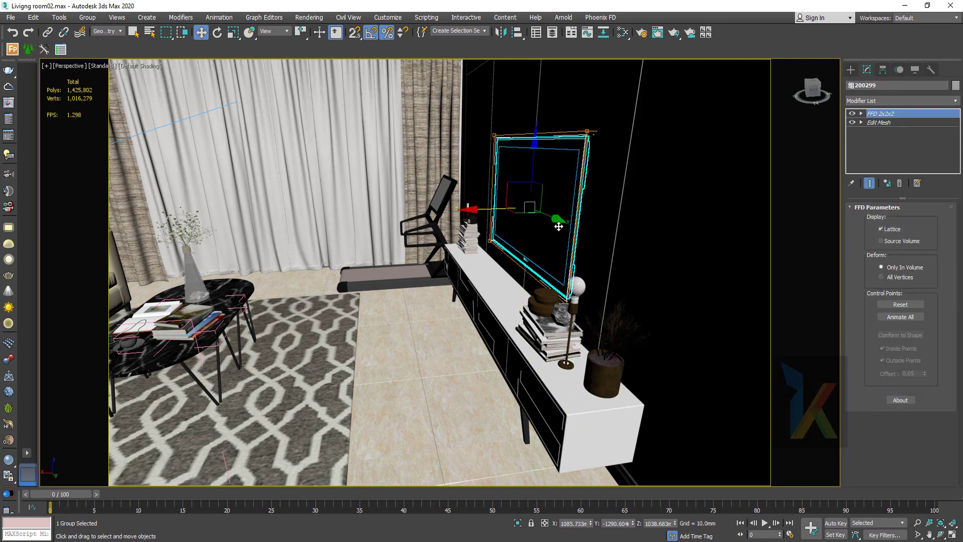
{"action": "scroll", "coordinate": [427, 352], "scroll_direction": "down", "scroll_amount": 5}
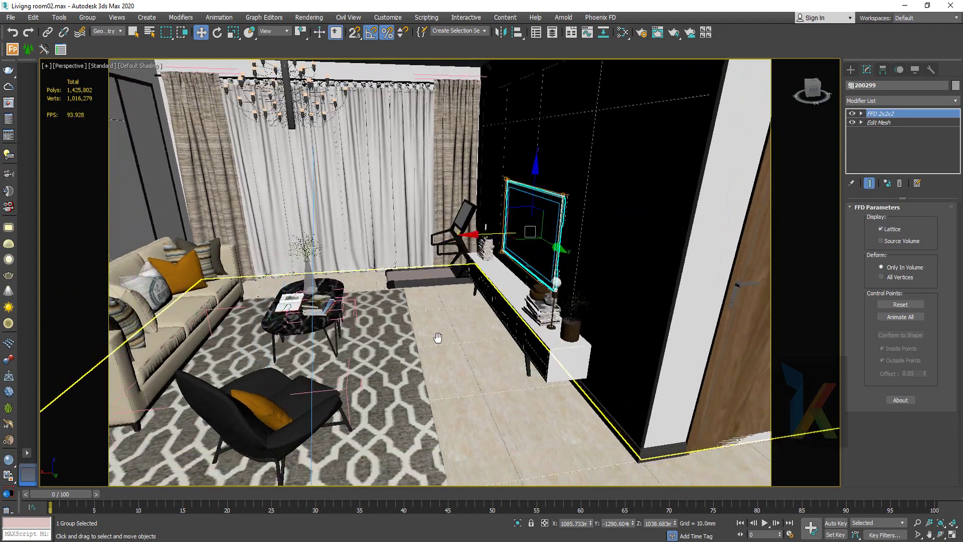
{"action": "scroll", "coordinate": [421, 355], "scroll_direction": "up", "scroll_amount": 3}
{"action": "scroll", "coordinate": [424, 353], "scroll_direction": "up", "scroll_amount": 1}
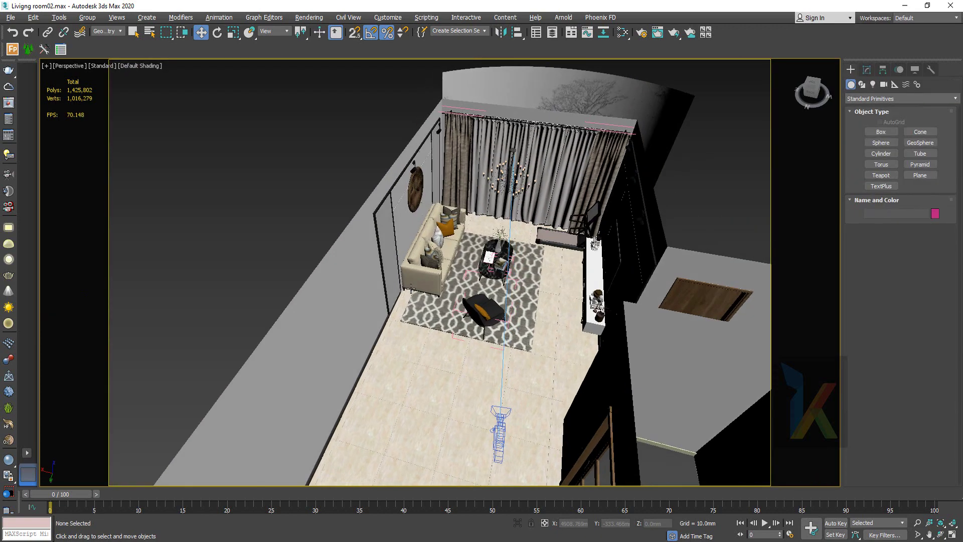
Draw a VRayLight plane light over the balcony window in the wireframe Front view
{"action": "mouse_move", "coordinate": [404, 291]}
{"action": "middle_mouse_down", "text": "alt"}
{"action": "mouse_move", "coordinate": [402, 314]}
{"action": "mouse_move", "coordinate": [482, 319]}
{"action": "middle_mouse_up", "text": "alt"}
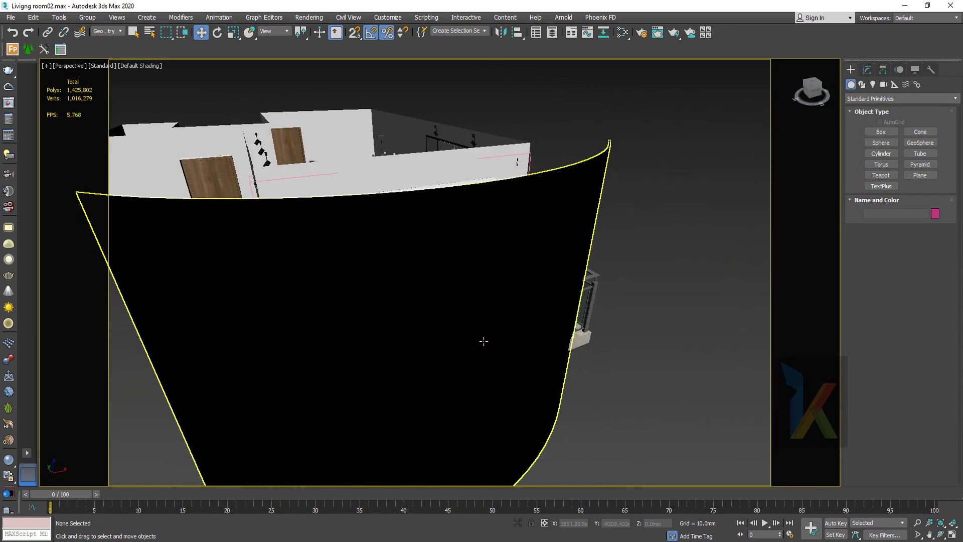
{"action": "key", "text": "f"}
{"action": "key", "text": "z"}
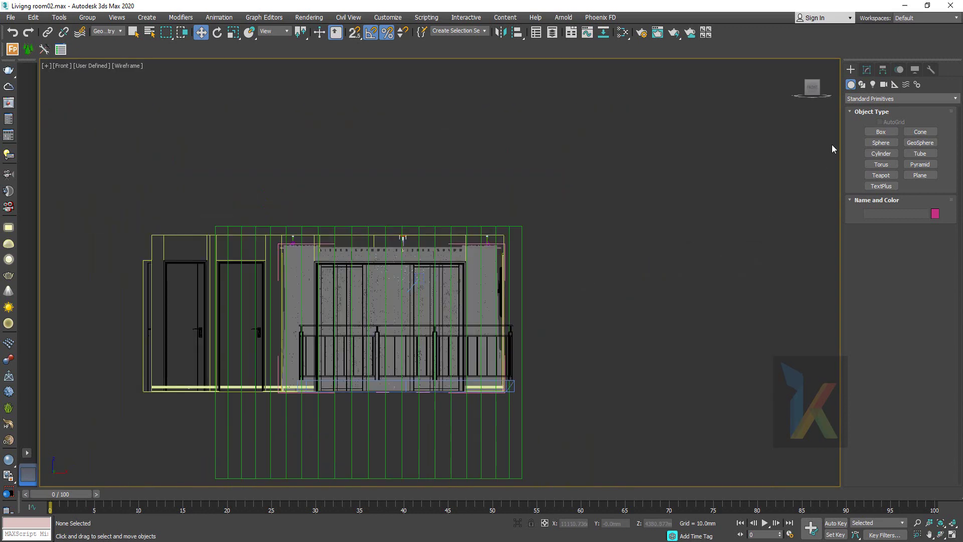
{"action": "left_click", "coordinate": [873, 85]}
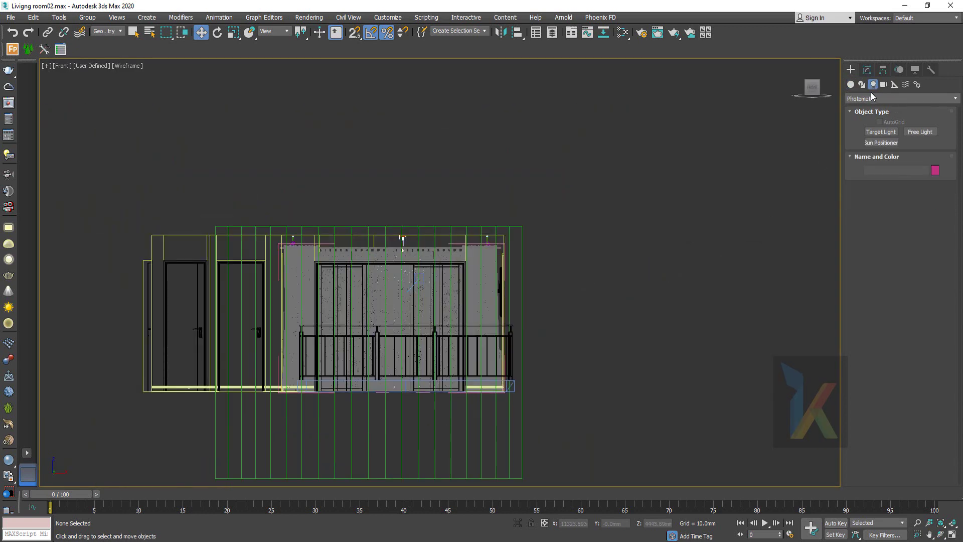
{"action": "left_click", "coordinate": [872, 99]}
{"action": "left_click", "coordinate": [858, 128]}
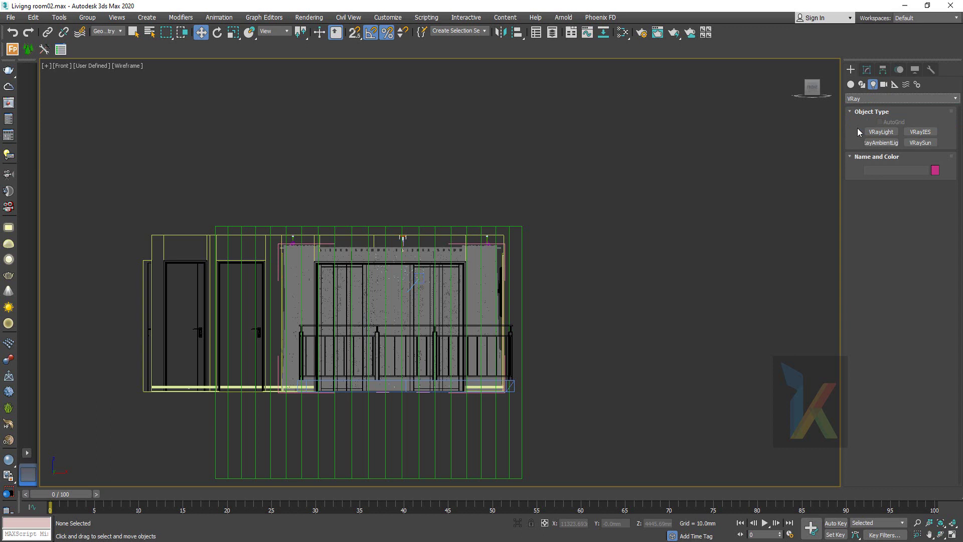
{"action": "left_click", "coordinate": [879, 134]}
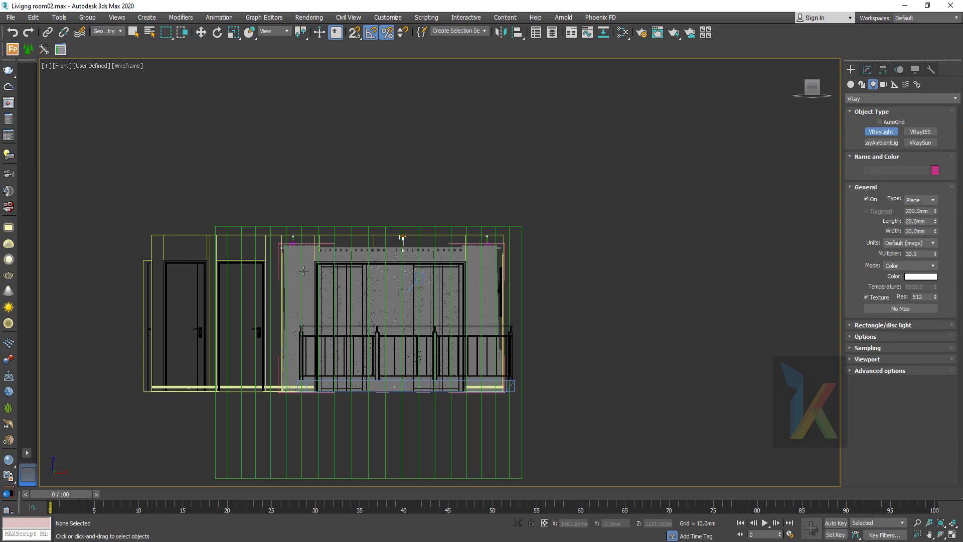
{"action": "left_click_drag", "start_coordinate": [319, 269], "coordinate": [374, 312]}
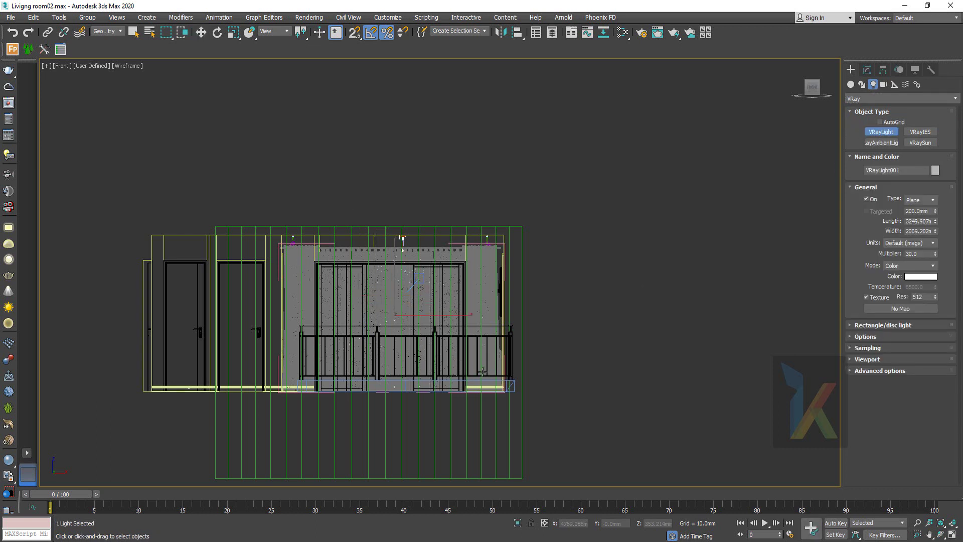
In the Top view, move the plane light to the window line, then nudge it along X and Y
{"action": "key", "text": "t"}
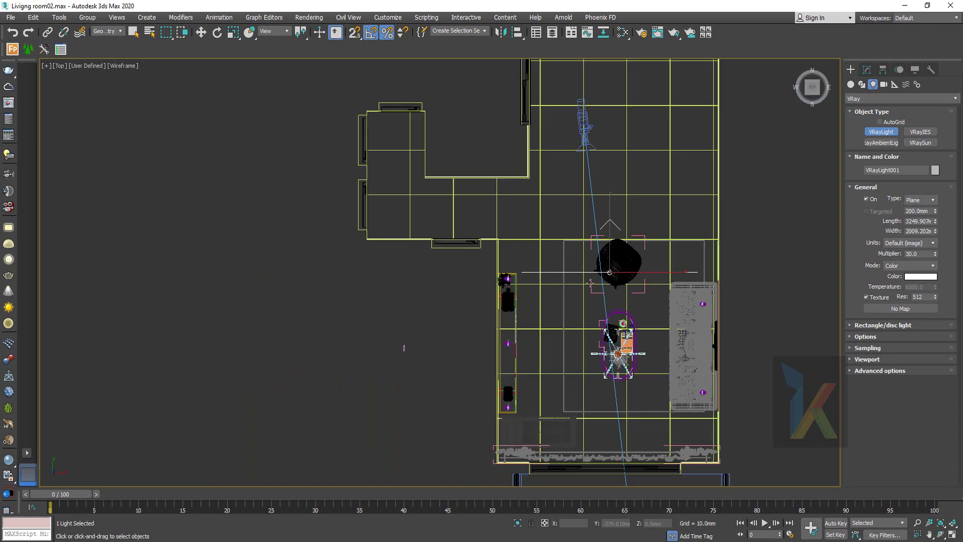
{"action": "middle_click_drag", "start_coordinate": [596, 250], "coordinate": [538, 287]}
{"action": "middle_click_drag", "start_coordinate": [550, 337], "coordinate": [533, 268]}
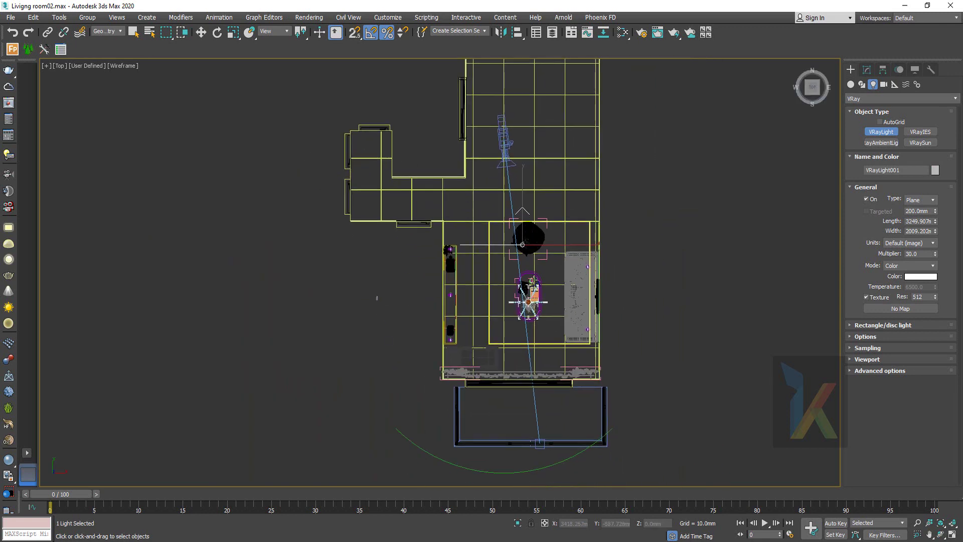
{"action": "right_click", "coordinate": [533, 268]}
{"action": "key", "text": "w"}
{"action": "left_click_drag", "start_coordinate": [519, 321], "coordinate": [522, 372]}
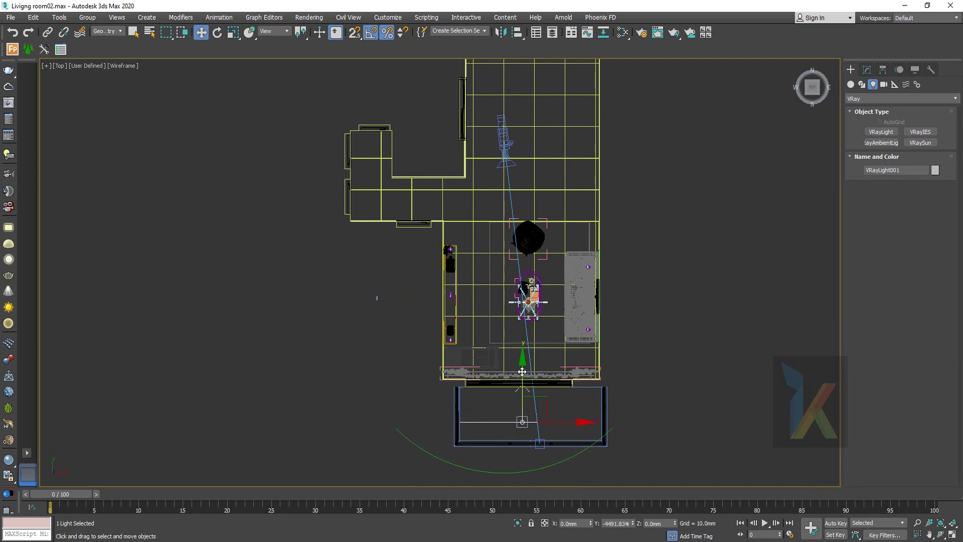
{"action": "scroll", "coordinate": [529, 433], "scroll_direction": "up", "scroll_amount": 2}
{"action": "scroll", "coordinate": [530, 433], "scroll_direction": "up", "scroll_amount": 3}
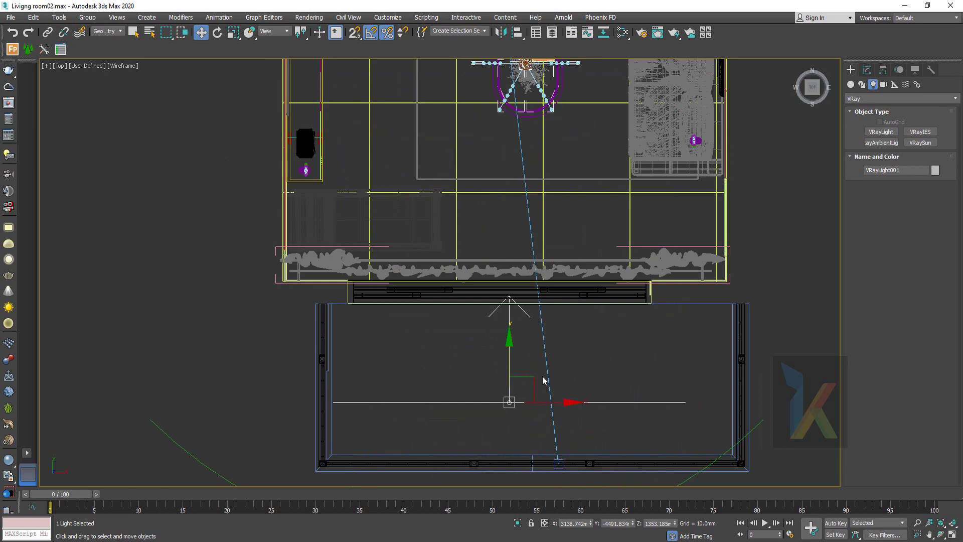
{"action": "left_click_drag", "start_coordinate": [537, 401], "coordinate": [544, 402]}
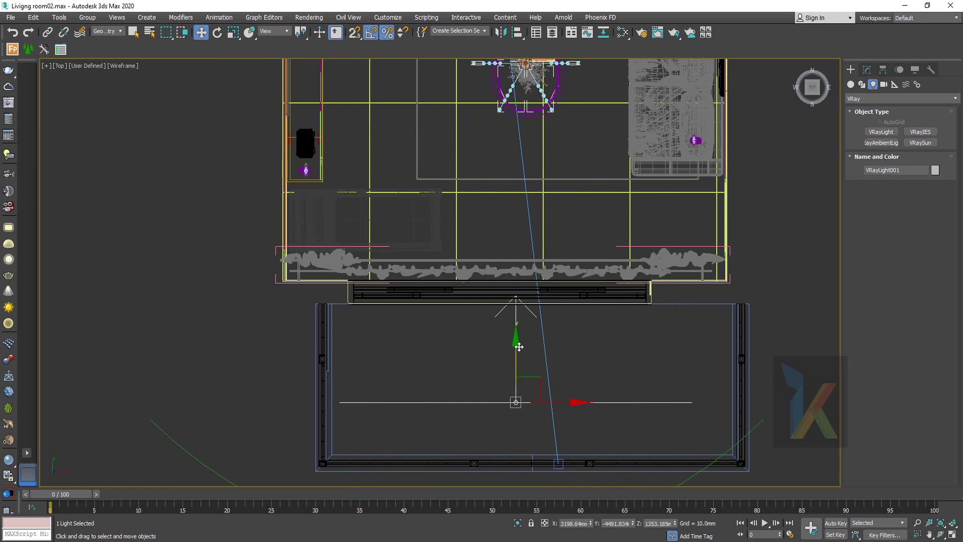
{"action": "left_click_drag", "start_coordinate": [518, 347], "coordinate": [519, 341]}
Tint VRayLight001 a pale cyan colour
{"action": "left_click", "coordinate": [871, 72]}
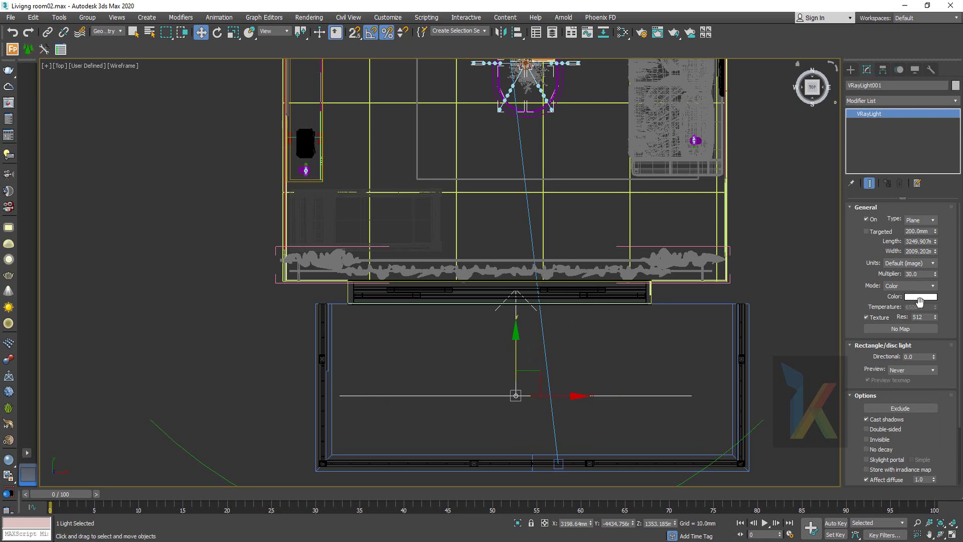
{"action": "left_click", "coordinate": [921, 298]}
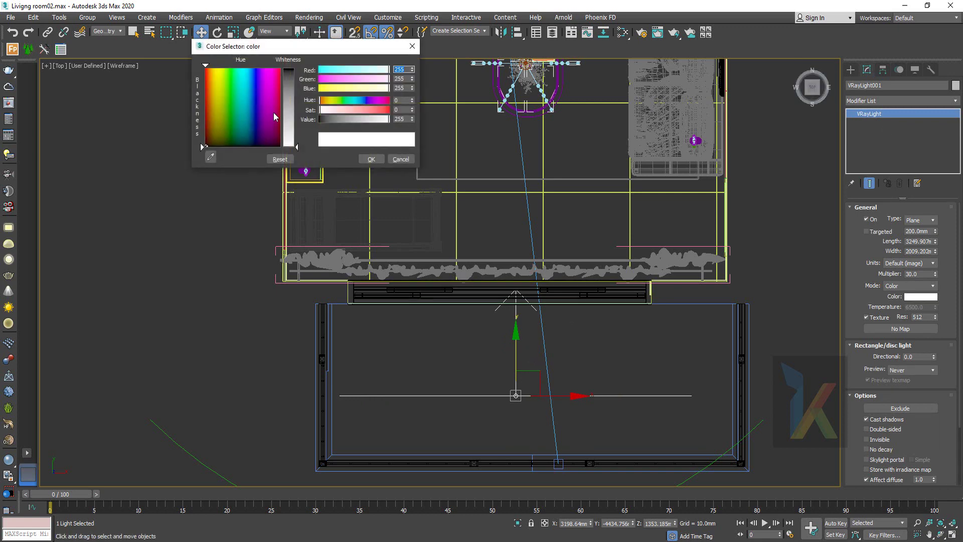
{"action": "left_click", "coordinate": [365, 69]}
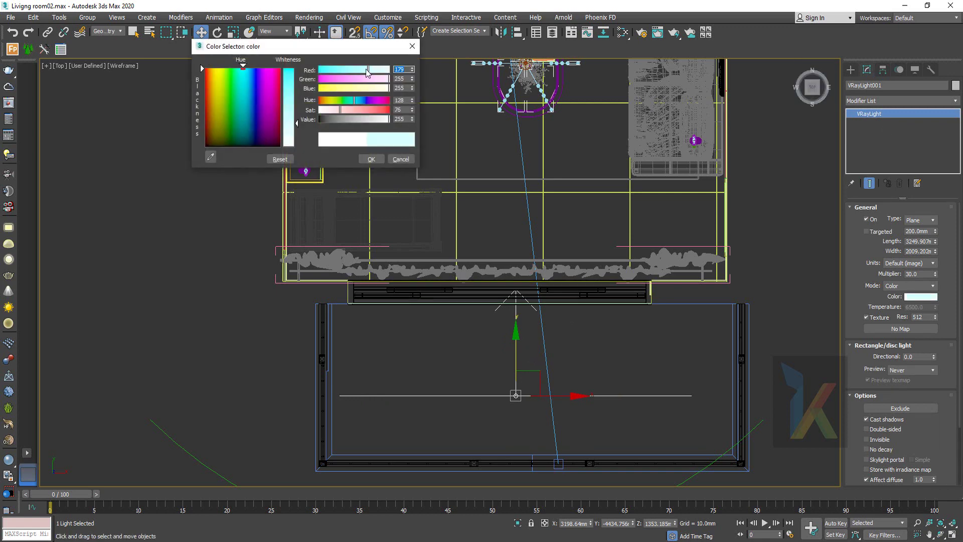
{"action": "left_click", "coordinate": [372, 159]}
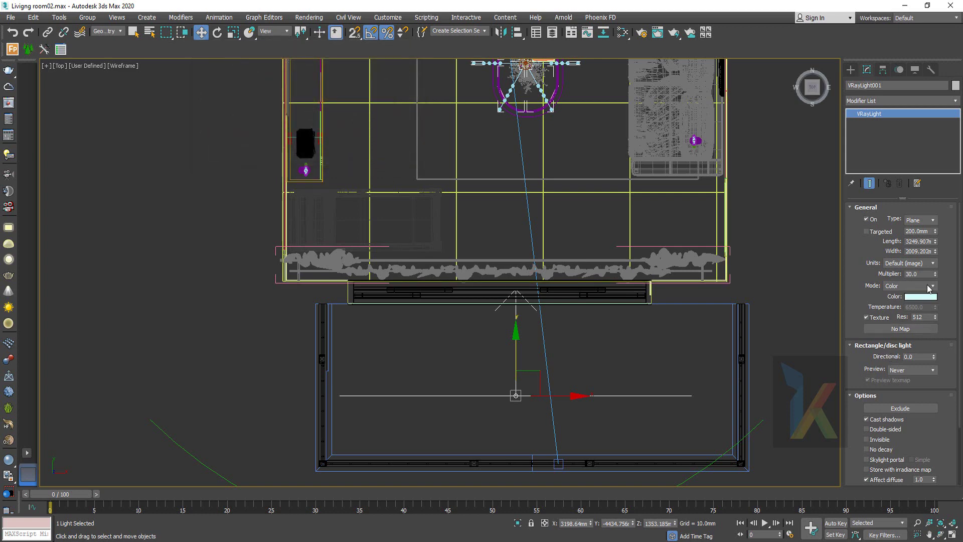
Set the light's multiplier to 200 and make it invisible
{"action": "double_click", "coordinate": [924, 274]}
{"action": "type", "text": "200"}
{"action": "key", "text": "Return"}
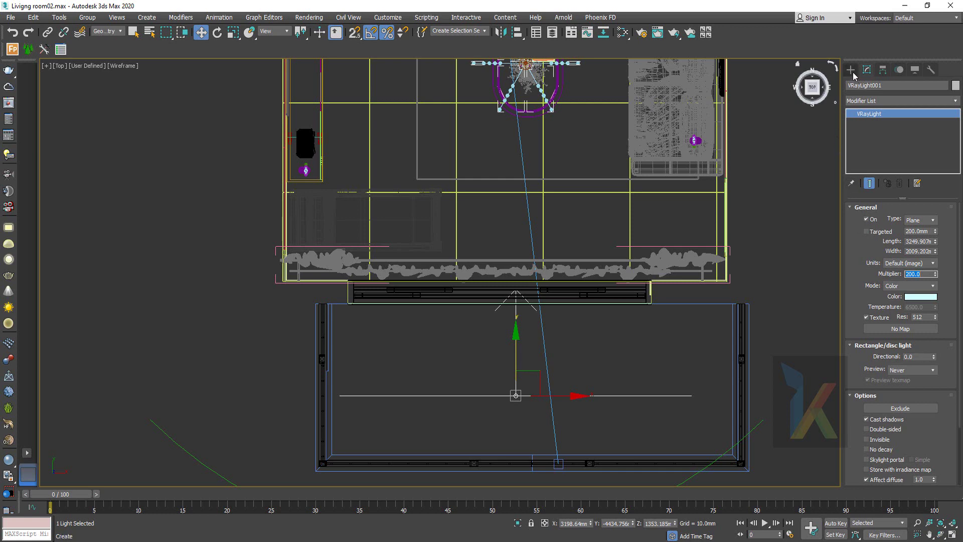
{"action": "left_click", "coordinate": [866, 440]}
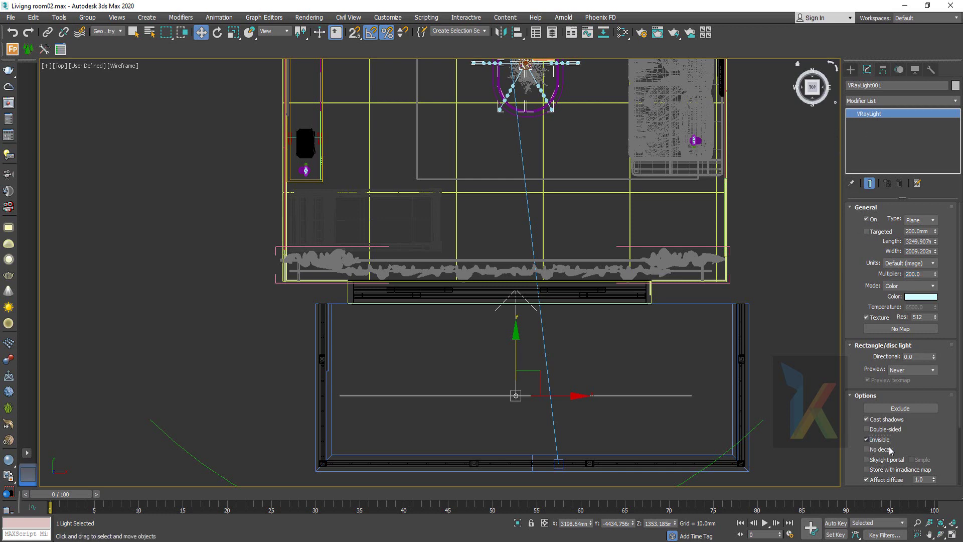
{"action": "scroll", "coordinate": [920, 445], "scroll_direction": "down", "scroll_amount": 2}
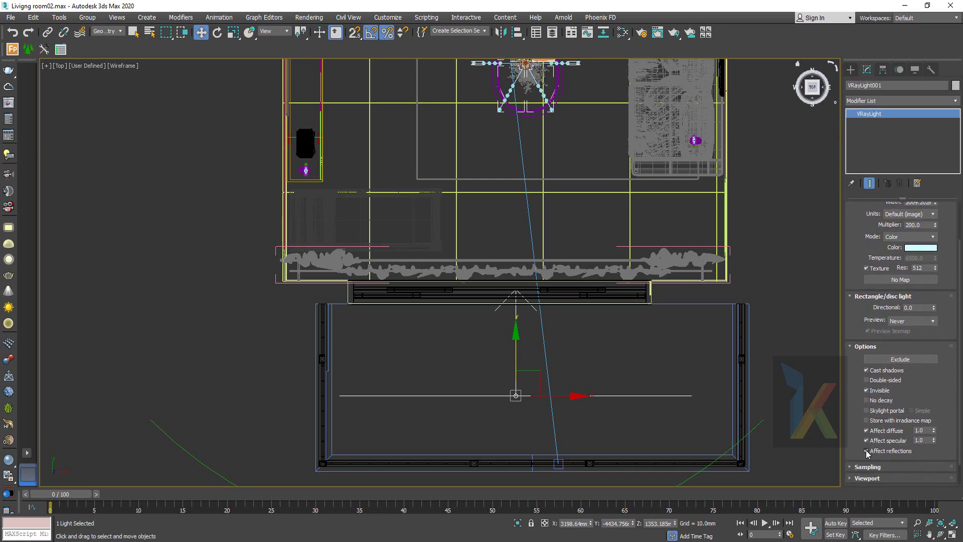
Limit the selection filter to Lights and reselect the plane light
{"action": "left_click", "coordinate": [851, 70]}
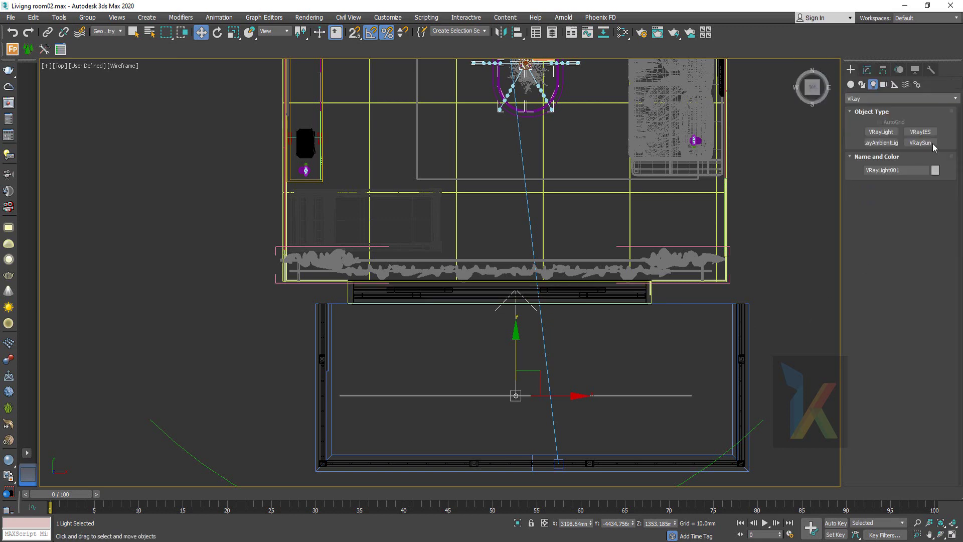
{"action": "left_click", "coordinate": [570, 376]}
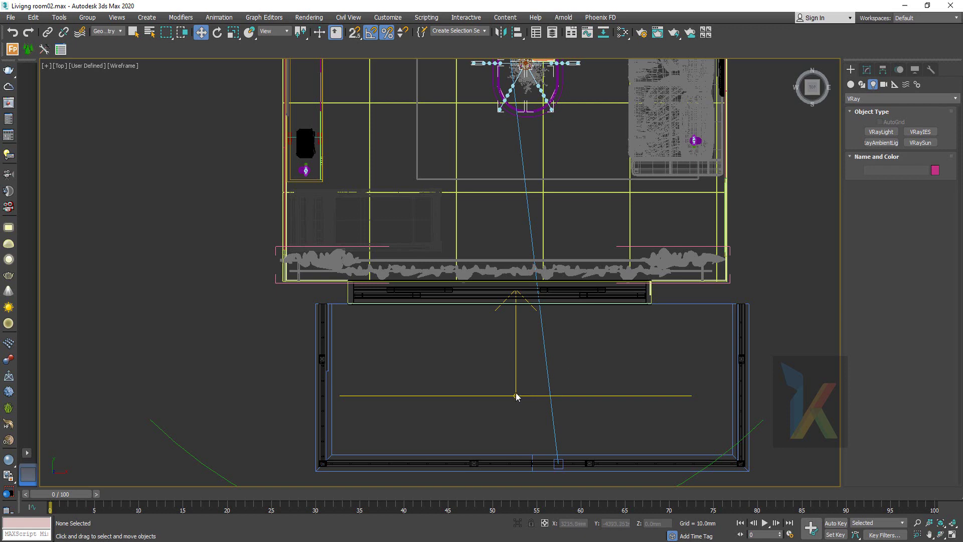
{"action": "left_click", "coordinate": [103, 31]}
{"action": "left_click", "coordinate": [99, 60]}
{"action": "left_click", "coordinate": [515, 396]}
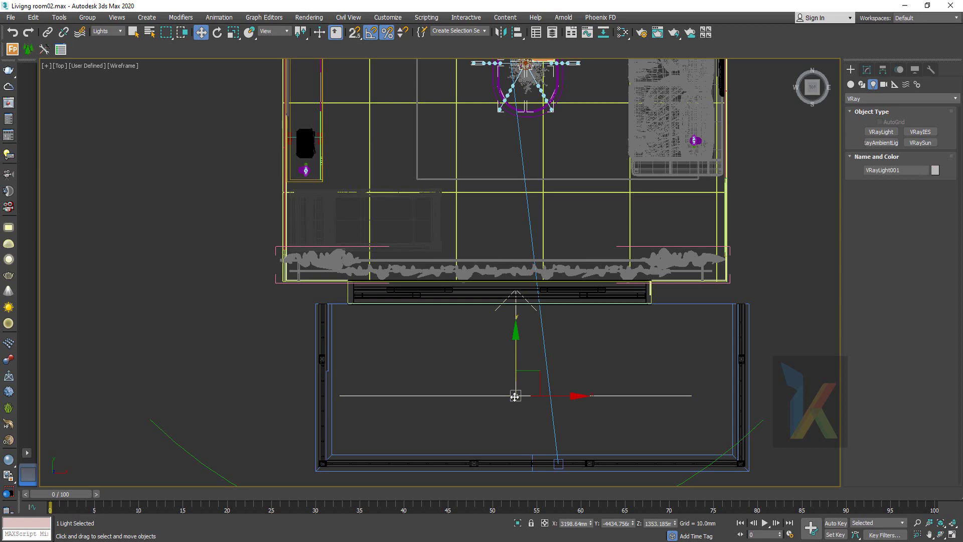
Lower the light's multiplier to 100
{"action": "left_click", "coordinate": [868, 72]}
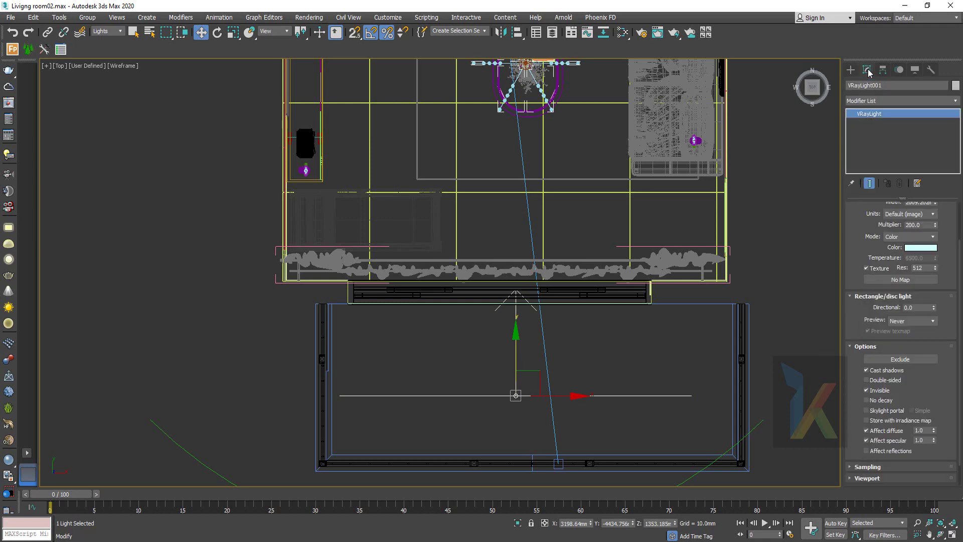
{"action": "left_click_drag", "start_coordinate": [922, 224], "coordinate": [870, 223]}
{"action": "type", "text": "100"}
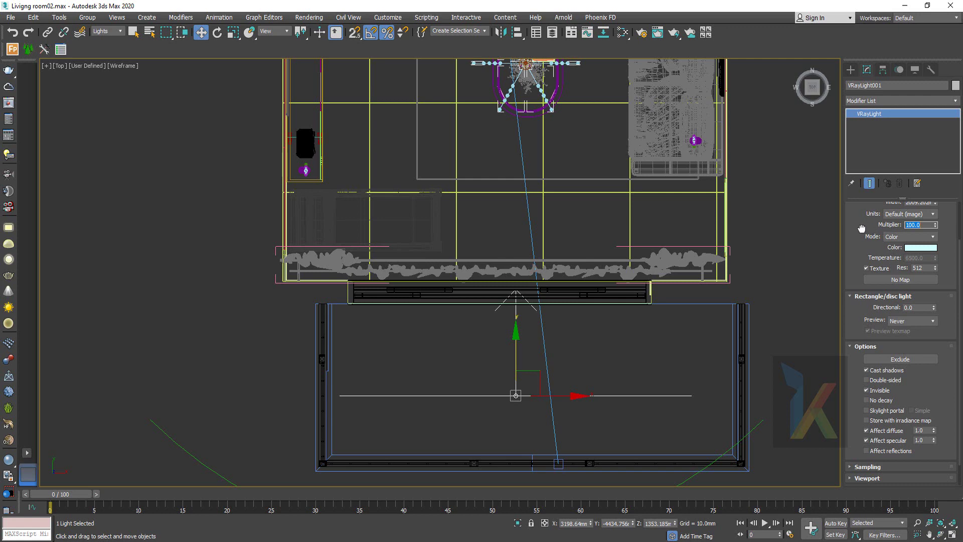
{"action": "left_click_drag", "start_coordinate": [861, 224], "coordinate": [862, 242]}
Reposition the light along Y outside the window in the Top view
{"action": "middle_click_drag", "start_coordinate": [572, 256], "coordinate": [569, 301]}
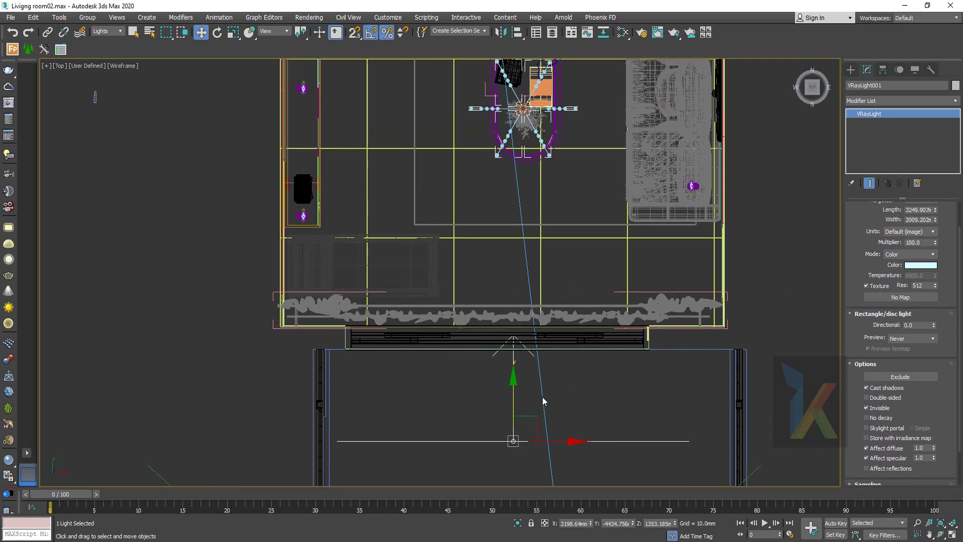
{"action": "scroll", "coordinate": [541, 394], "scroll_direction": "down", "scroll_amount": 2}
{"action": "scroll", "coordinate": [534, 381], "scroll_direction": "down", "scroll_amount": 1}
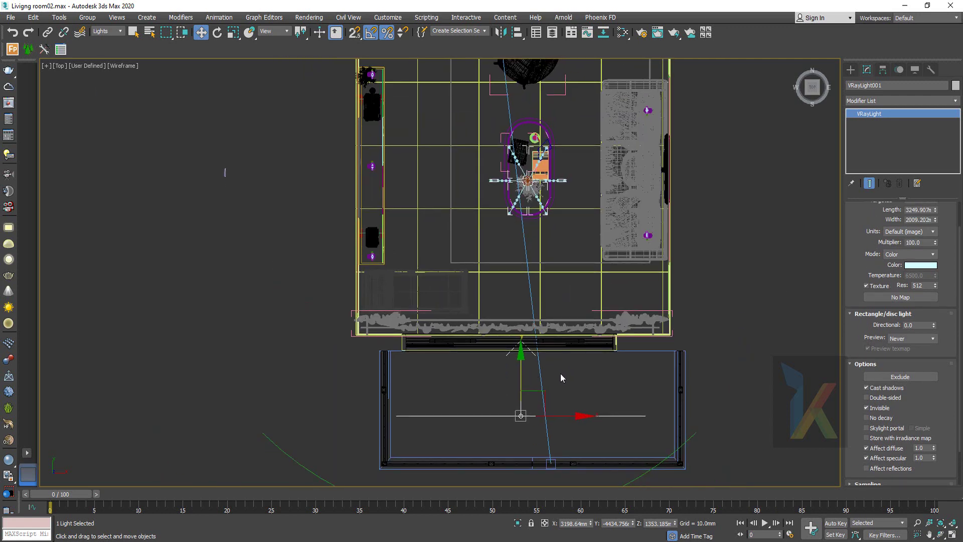
{"action": "mouse_move", "coordinate": [582, 381]}
{"action": "middle_mouse_down"}
{"action": "mouse_move", "coordinate": [615, 273]}
{"action": "mouse_move", "coordinate": [591, 361]}
{"action": "middle_mouse_up"}
{"action": "middle_click_drag", "start_coordinate": [531, 355], "coordinate": [574, 270]}
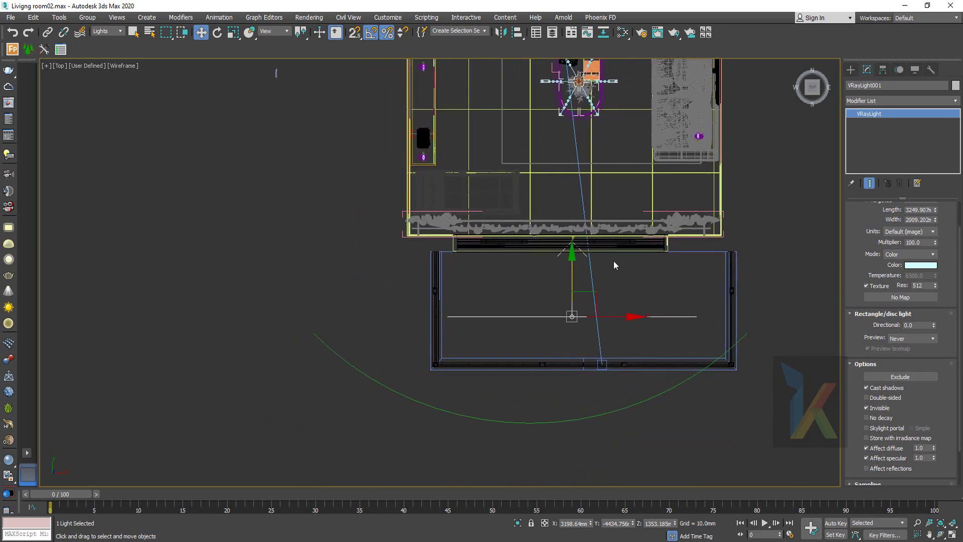
{"action": "mouse_move", "coordinate": [570, 257]}
{"action": "left_mouse_down"}
{"action": "mouse_move", "coordinate": [565, 321]}
{"action": "mouse_move", "coordinate": [572, 280]}
{"action": "left_mouse_up"}
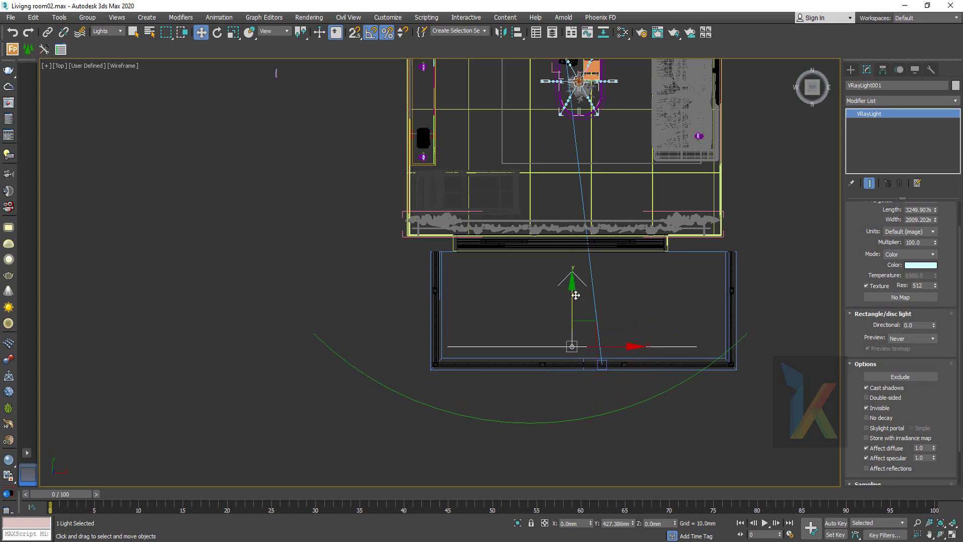
{"action": "middle_click_drag", "start_coordinate": [673, 196], "coordinate": [655, 250]}
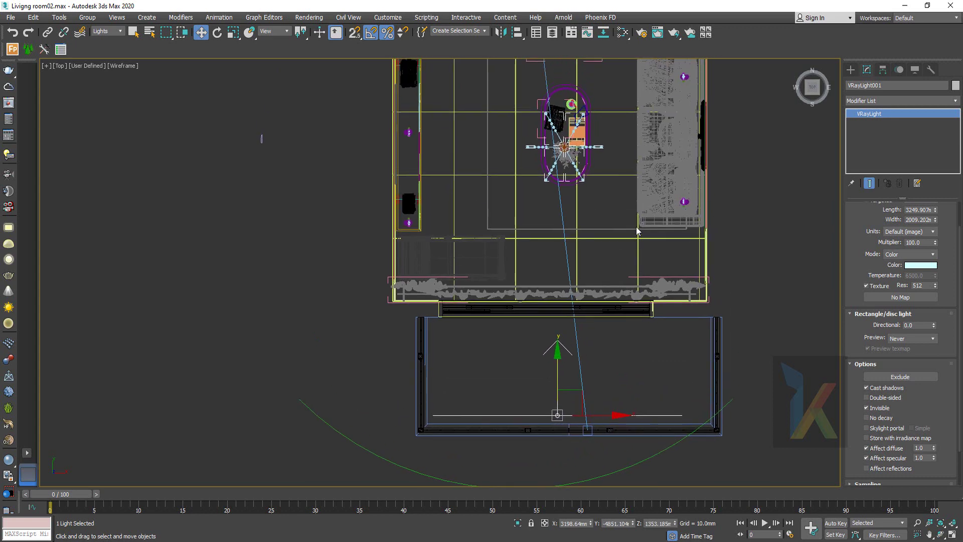
Draw a small new VRay plane light at the lamp in the Top view
{"action": "left_click", "coordinate": [850, 70]}
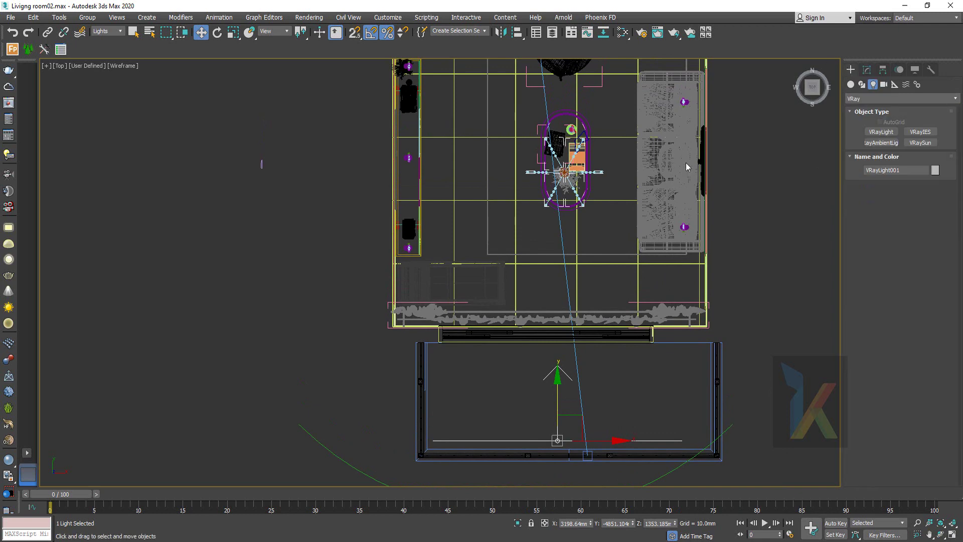
{"action": "middle_click_drag", "start_coordinate": [677, 172], "coordinate": [662, 281]}
{"action": "scroll", "coordinate": [666, 238], "scroll_direction": "up", "scroll_amount": 4}
{"action": "scroll", "coordinate": [666, 238], "scroll_direction": "up", "scroll_amount": 1}
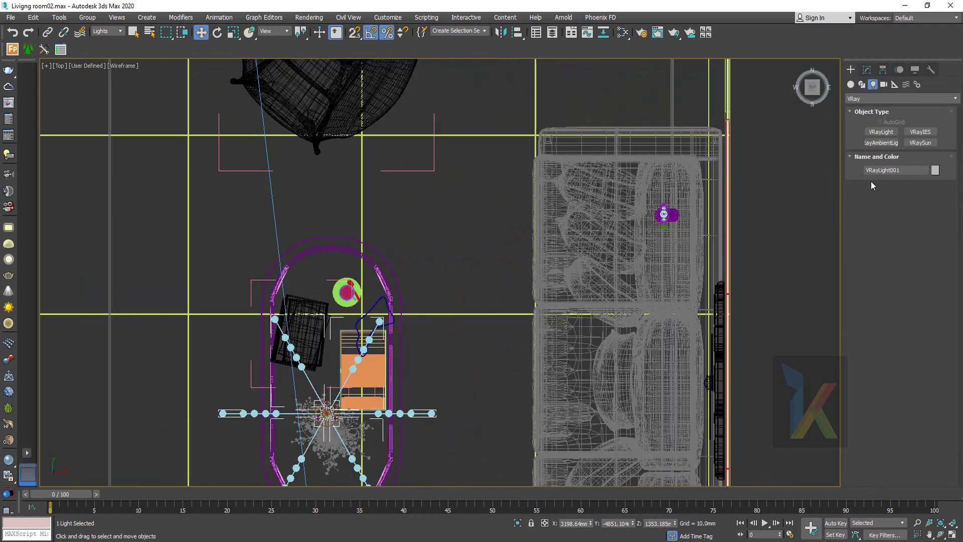
{"action": "left_click", "coordinate": [888, 132]}
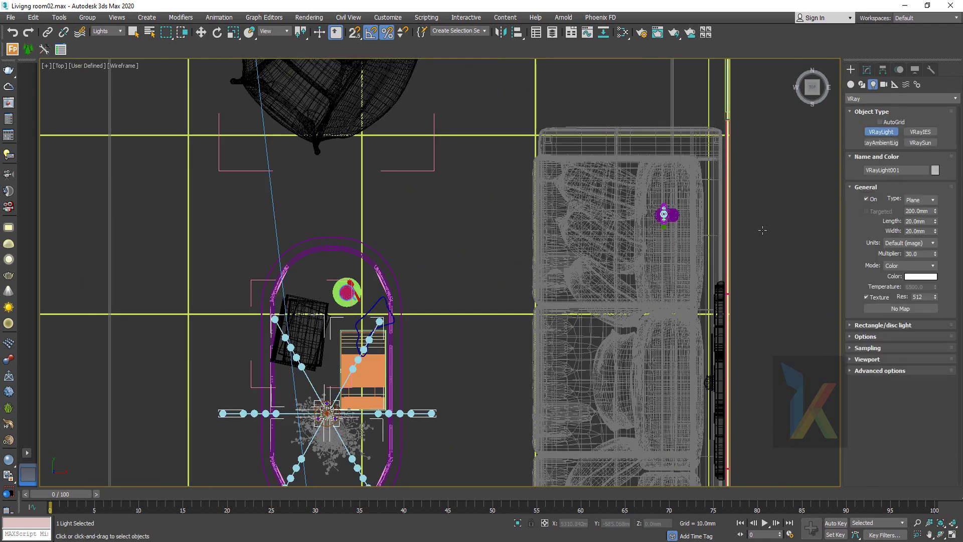
{"action": "scroll", "coordinate": [669, 209], "scroll_direction": "up", "scroll_amount": 3}
{"action": "scroll", "coordinate": [666, 216], "scroll_direction": "up", "scroll_amount": 2}
{"action": "mouse_move", "coordinate": [633, 202]}
{"action": "left_mouse_down"}
{"action": "mouse_move", "coordinate": [692, 256]}
{"action": "mouse_move", "coordinate": [674, 242]}
{"action": "left_mouse_up"}
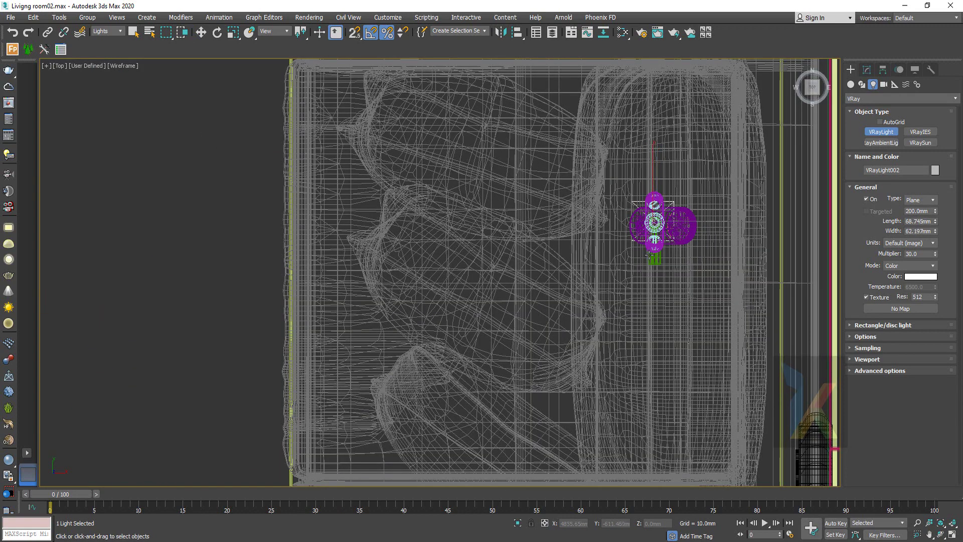
In the Left view, raise the new light up to the ceiling wall lamp
{"action": "key", "text": "l"}
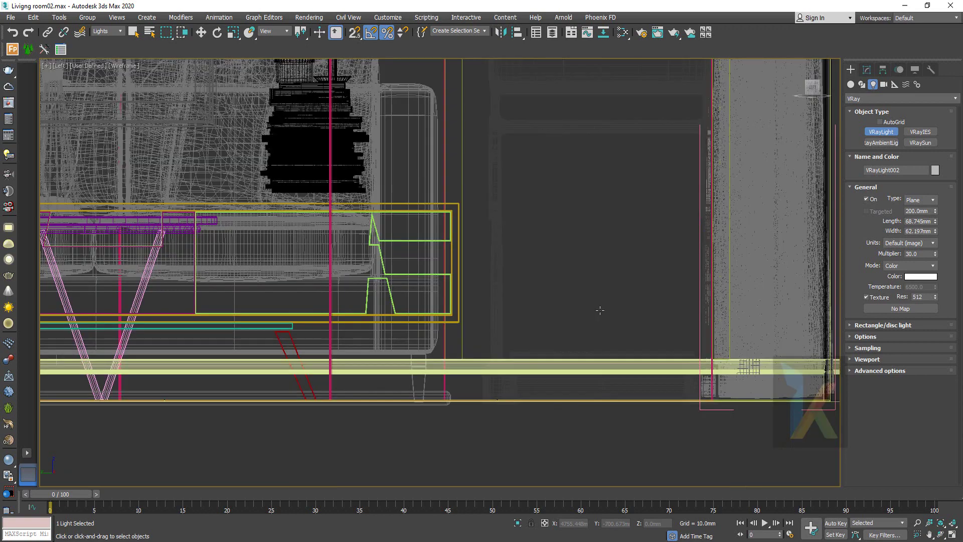
{"action": "key", "text": "z"}
{"action": "scroll", "coordinate": [490, 301], "scroll_direction": "down", "scroll_amount": 3}
{"action": "scroll", "coordinate": [490, 303], "scroll_direction": "down", "scroll_amount": 3}
{"action": "scroll", "coordinate": [490, 303], "scroll_direction": "down", "scroll_amount": 5}
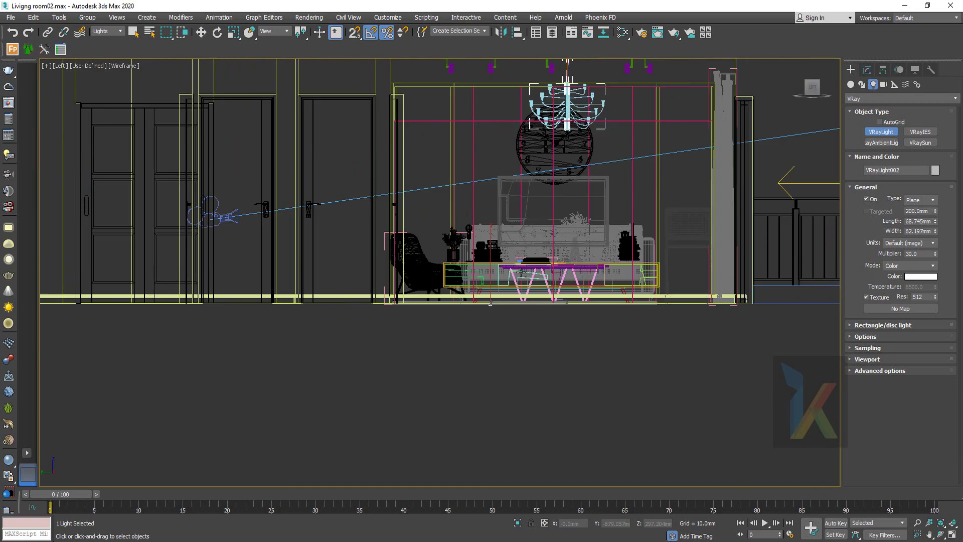
{"action": "middle_click_drag", "start_coordinate": [492, 251], "coordinate": [495, 313]}
{"action": "key", "text": "w"}
{"action": "left_click_drag", "start_coordinate": [494, 313], "coordinate": [513, 91]}
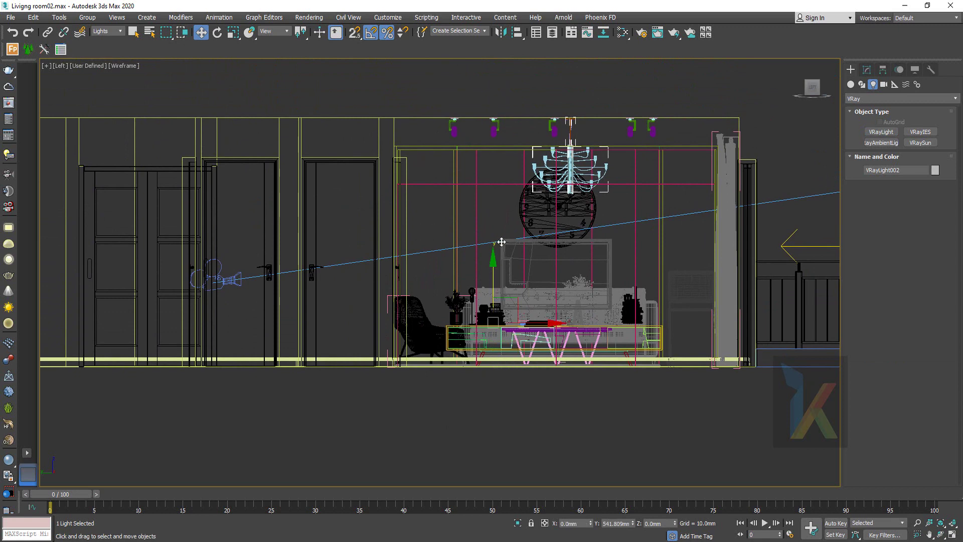
{"action": "scroll", "coordinate": [506, 138], "scroll_direction": "up", "scroll_amount": 2}
{"action": "scroll", "coordinate": [506, 138], "scroll_direction": "up", "scroll_amount": 4}
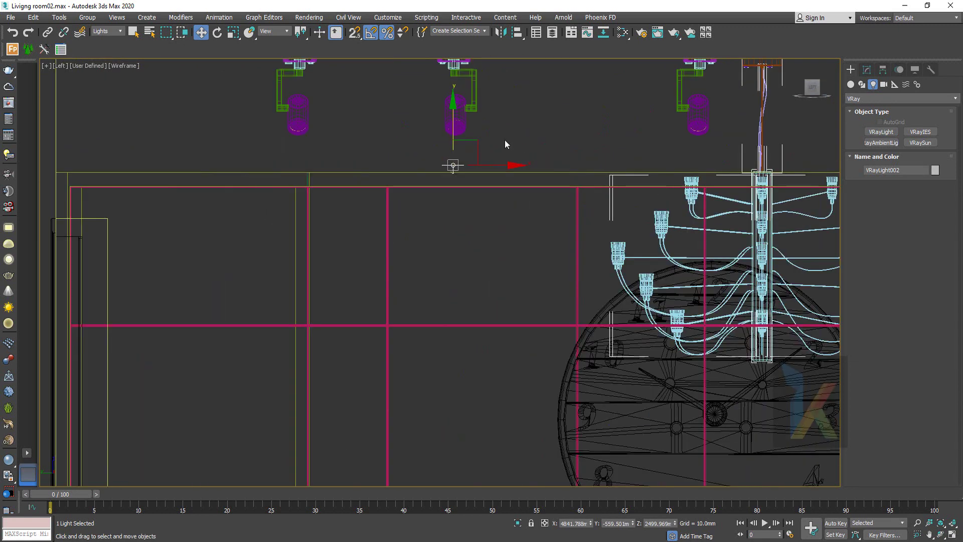
{"action": "left_click_drag", "start_coordinate": [454, 107], "coordinate": [453, 85]}
Colour the light warm off-white, make it targeted, and select its target
{"action": "left_click", "coordinate": [866, 73]}
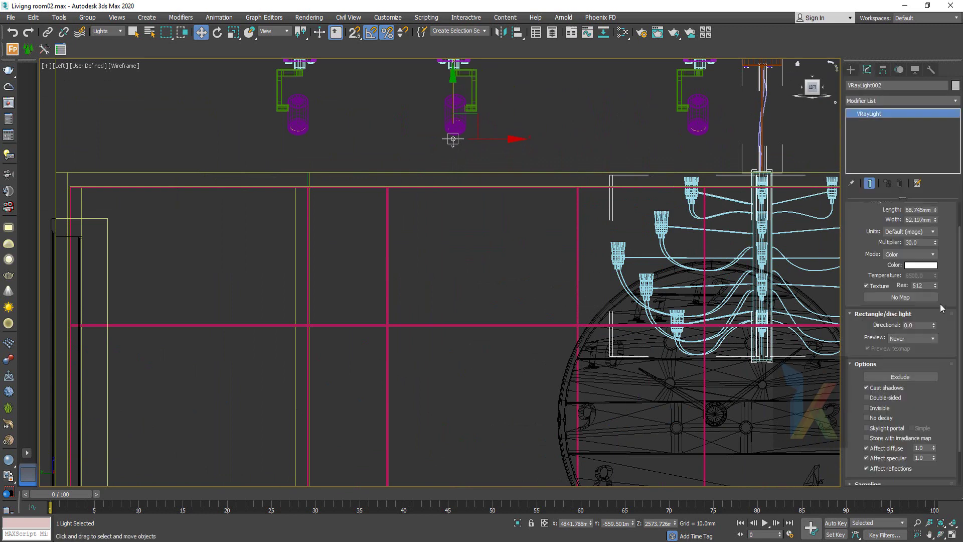
{"action": "scroll", "coordinate": [874, 309], "scroll_direction": "up", "scroll_amount": 2}
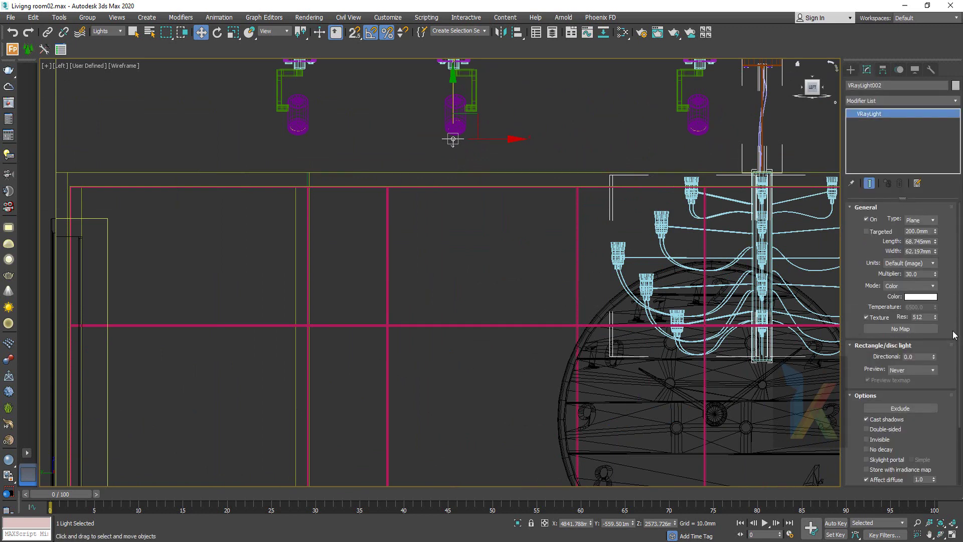
{"action": "left_click", "coordinate": [922, 297]}
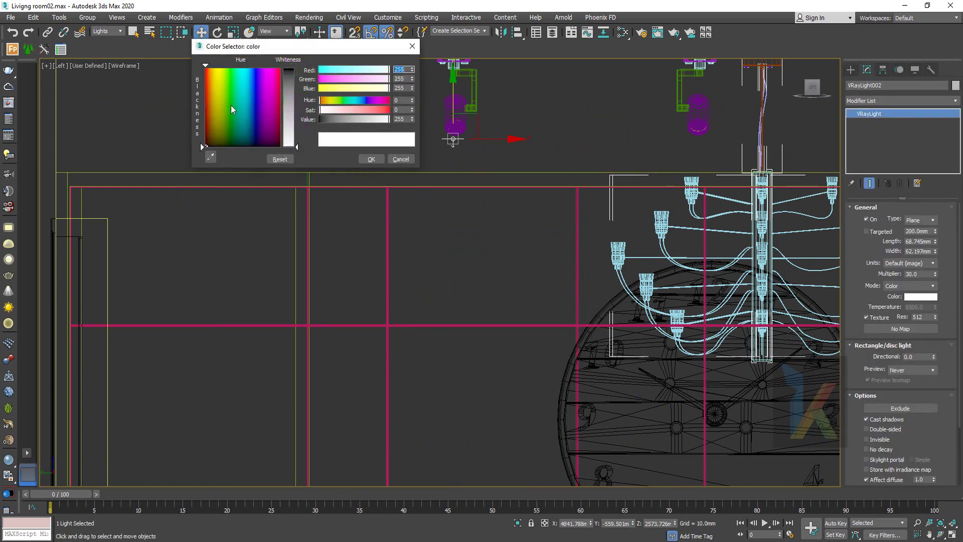
{"action": "left_click", "coordinate": [214, 86]}
{"action": "left_click_drag", "start_coordinate": [291, 148], "coordinate": [296, 142]}
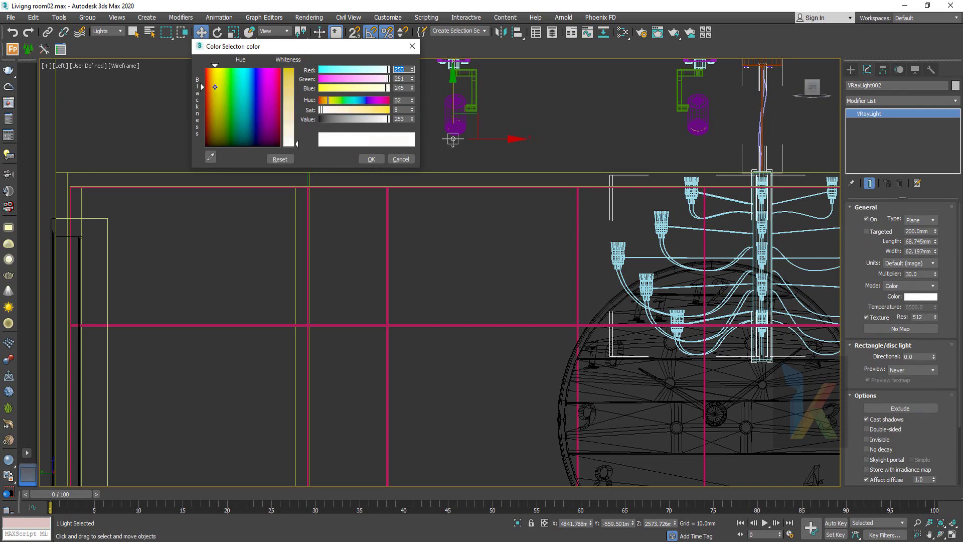
{"action": "left_click", "coordinate": [371, 159]}
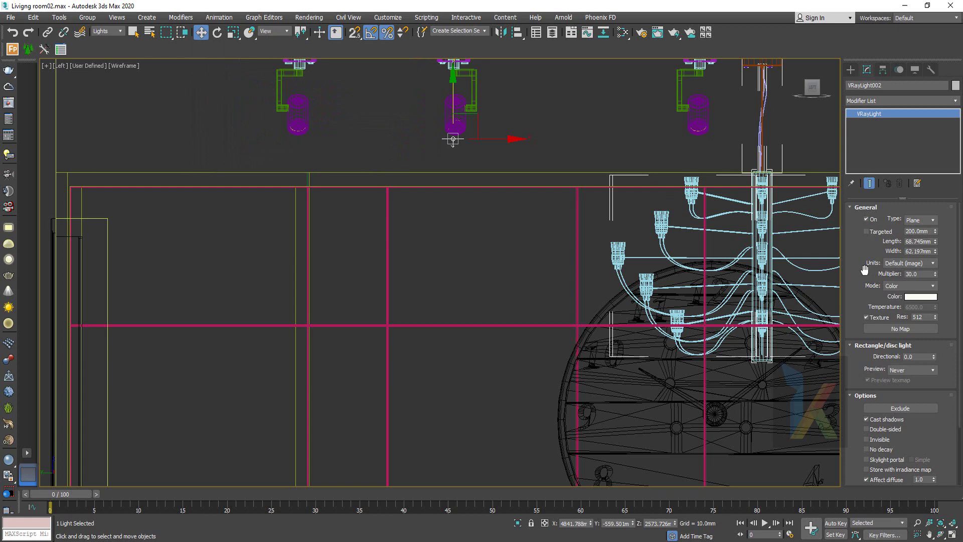
{"action": "left_click", "coordinate": [866, 232]}
{"action": "left_click", "coordinate": [453, 211]}
Pull the light's target down to the floor in the Left view
{"action": "left_click_drag", "start_coordinate": [453, 210], "coordinate": [453, 465]}
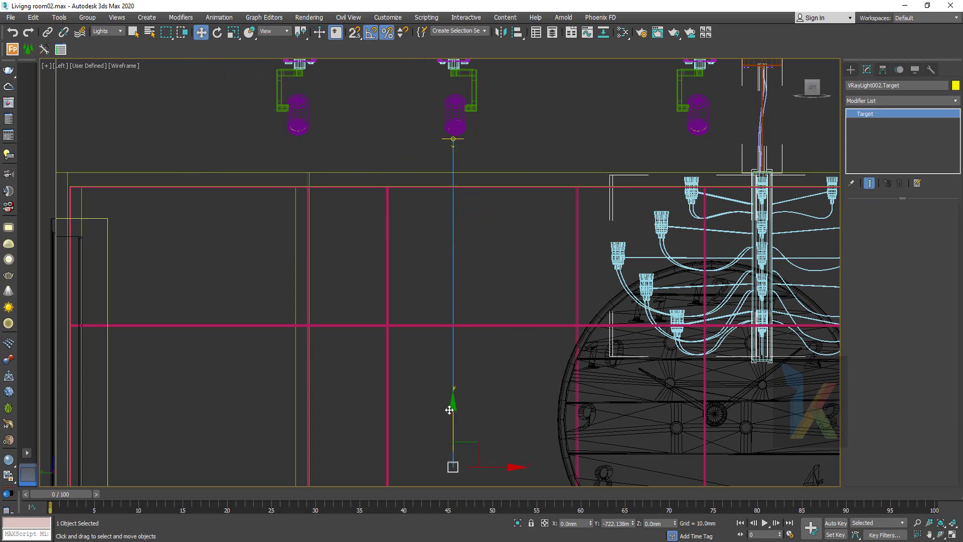
{"action": "scroll", "coordinate": [489, 373], "scroll_direction": "down", "scroll_amount": 5}
{"action": "middle_click_drag", "start_coordinate": [491, 377], "coordinate": [487, 277]}
{"action": "scroll", "coordinate": [485, 279], "scroll_direction": "down", "scroll_amount": 2}
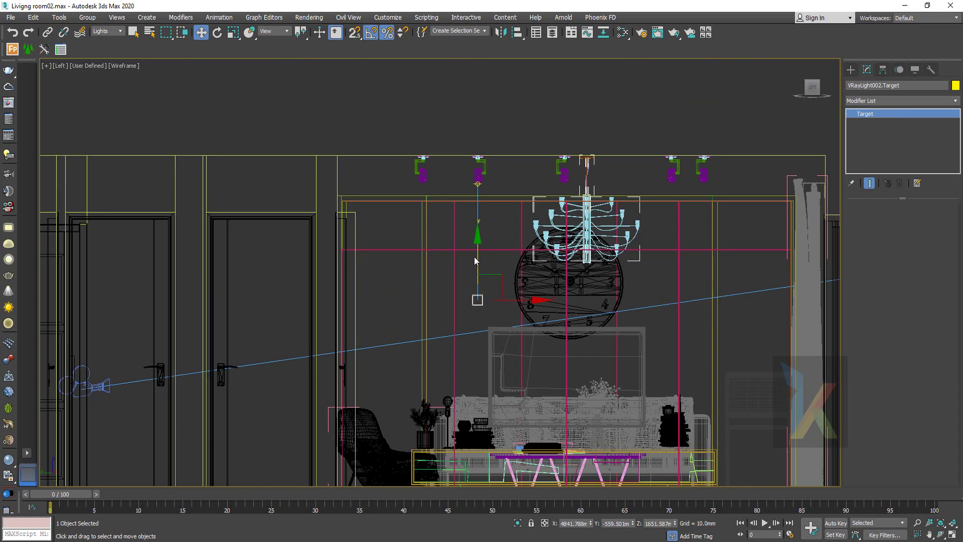
{"action": "left_click_drag", "start_coordinate": [476, 260], "coordinate": [476, 425]}
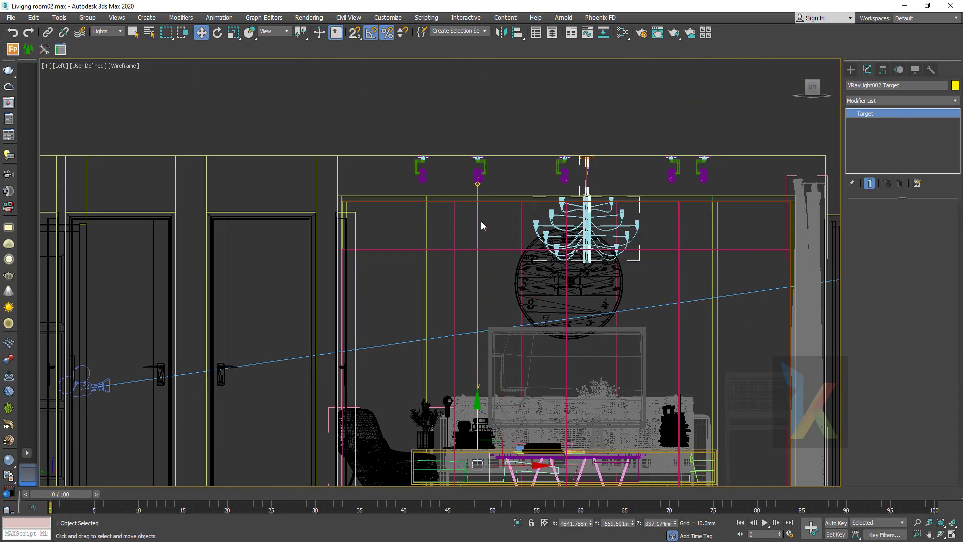
{"action": "scroll", "coordinate": [477, 186], "scroll_direction": "up", "scroll_amount": 5}
Turn off the light's reflections, set Directional to about 0.69, and set Preview to Selected
{"action": "left_click", "coordinate": [482, 192]}
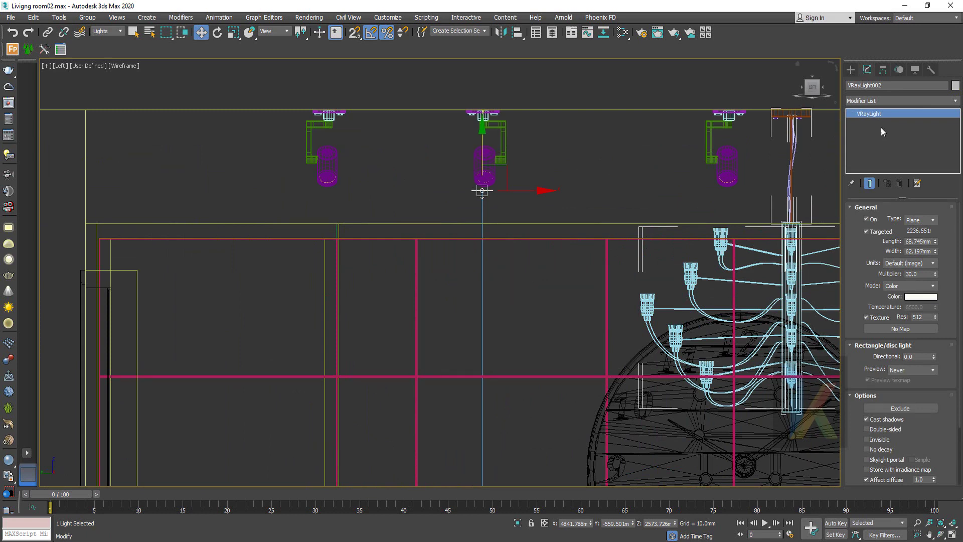
{"action": "scroll", "coordinate": [856, 201], "scroll_direction": "down", "scroll_amount": 3}
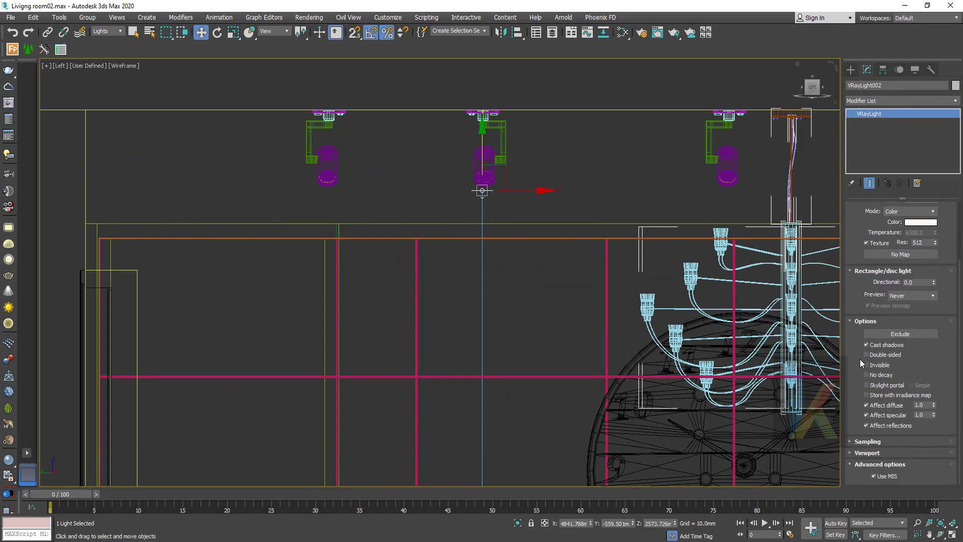
{"action": "left_click", "coordinate": [867, 426]}
{"action": "left_click_drag", "start_coordinate": [934, 283], "coordinate": [933, 257]}
{"action": "left_click", "coordinate": [909, 296]}
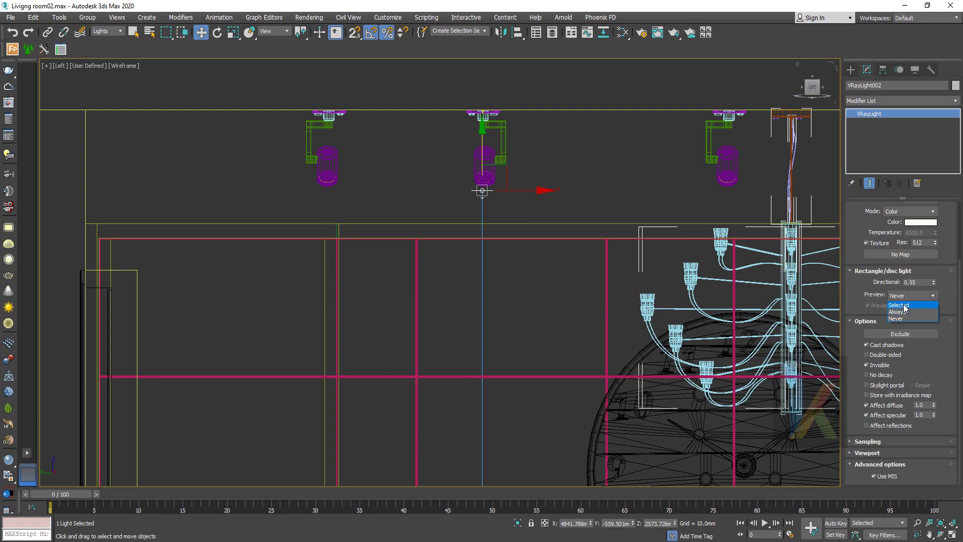
{"action": "left_click", "coordinate": [905, 307]}
{"action": "scroll", "coordinate": [570, 329], "scroll_direction": "down", "scroll_amount": 3}
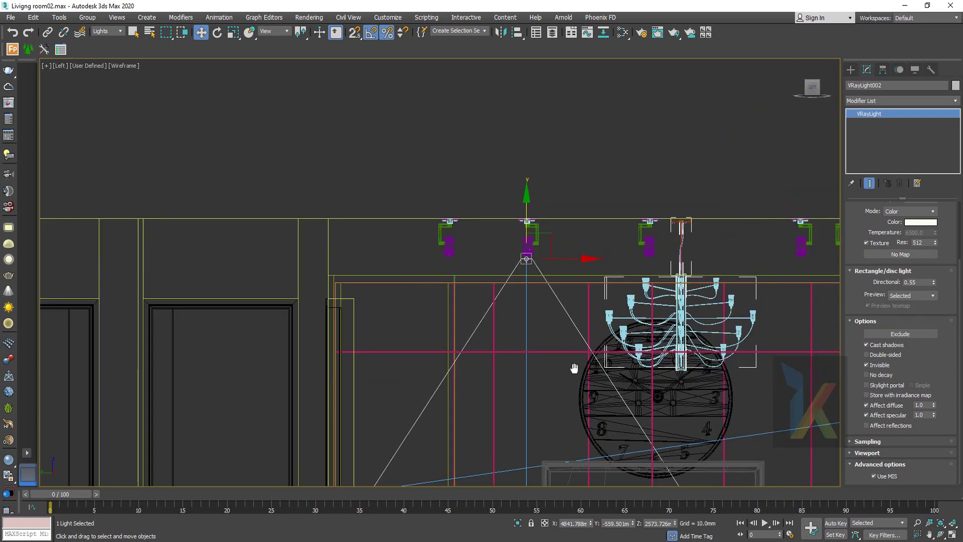
{"action": "middle_click_drag", "start_coordinate": [574, 368], "coordinate": [573, 237]}
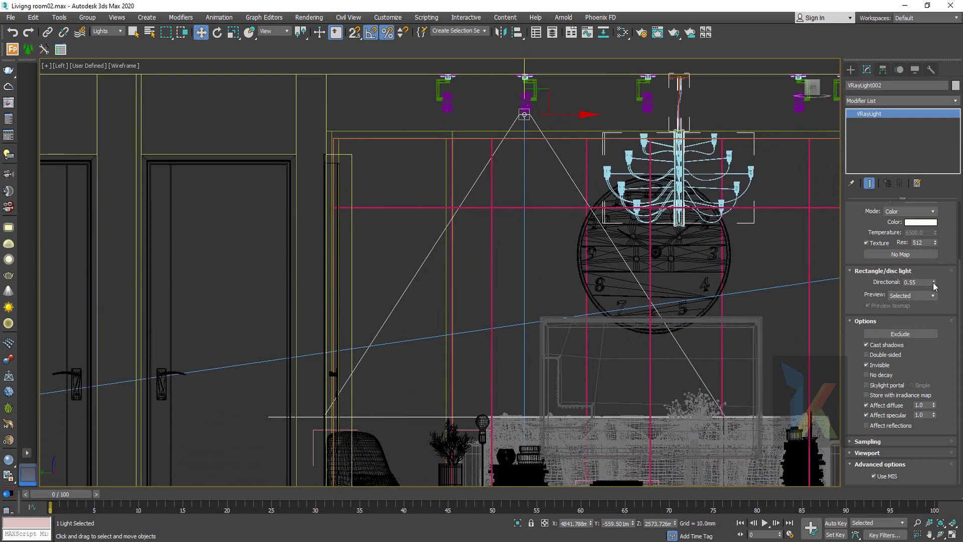
{"action": "left_click_drag", "start_coordinate": [933, 281], "coordinate": [934, 275]}
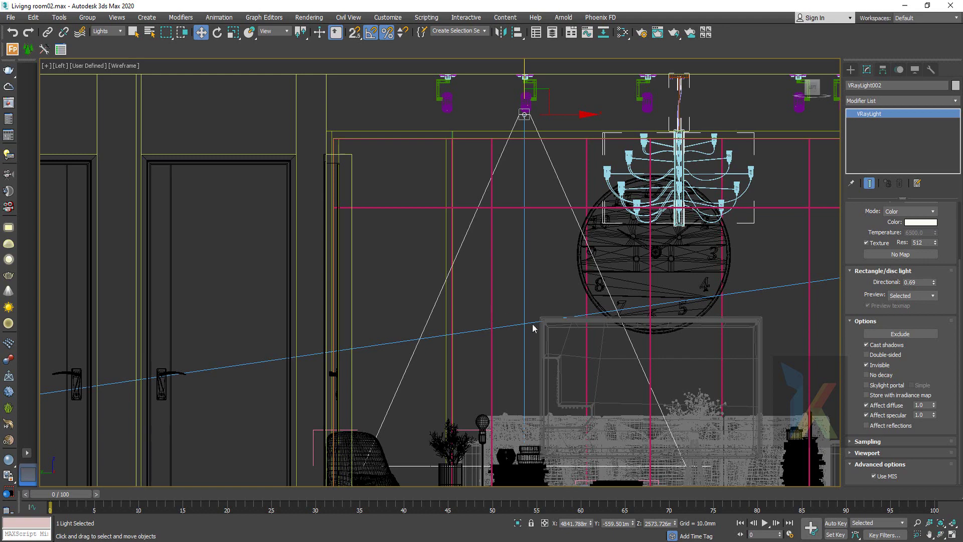
{"action": "scroll", "coordinate": [533, 328], "scroll_direction": "down", "scroll_amount": 2}
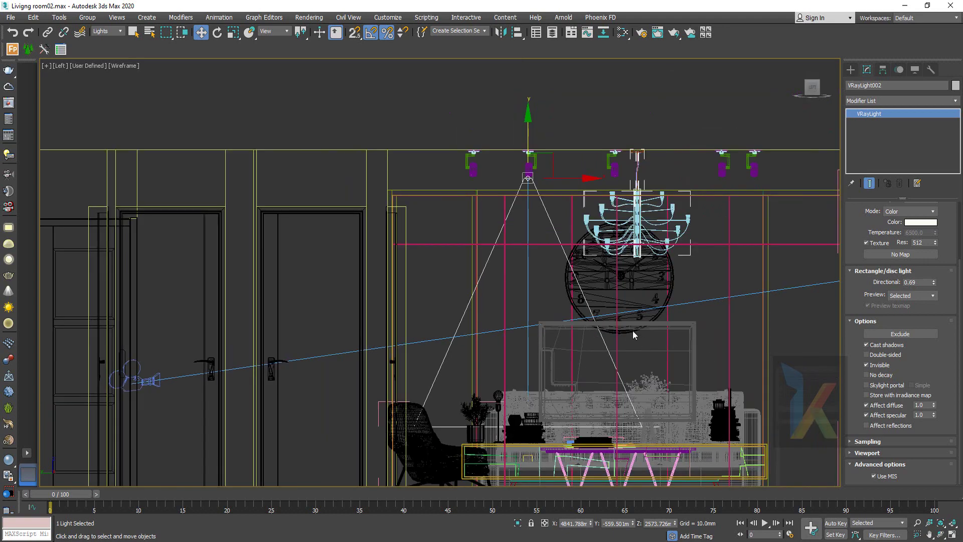
Raise the light's Directional value to 0.85 in the Top view
{"action": "key", "text": "t"}
{"action": "scroll", "coordinate": [609, 321], "scroll_direction": "down", "scroll_amount": 3}
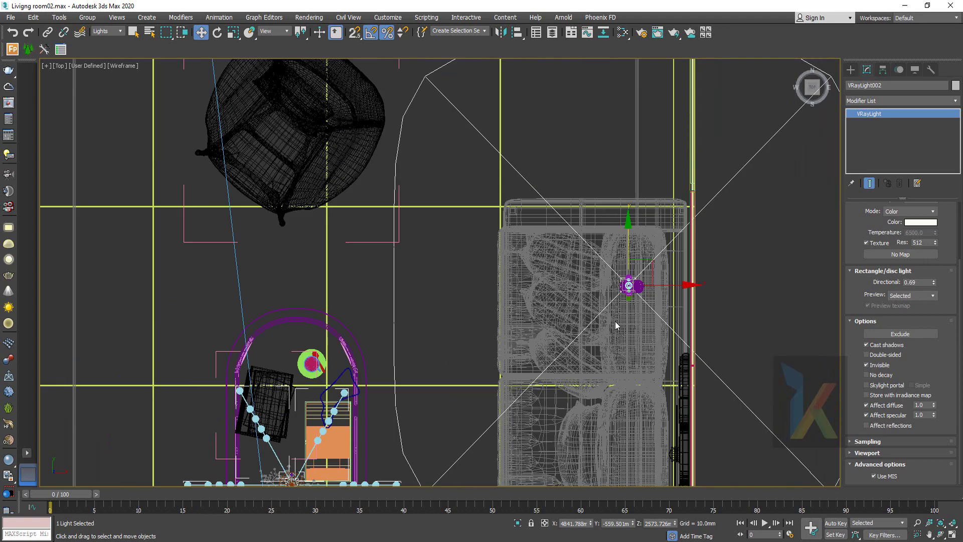
{"action": "scroll", "coordinate": [615, 322], "scroll_direction": "down", "scroll_amount": 2}
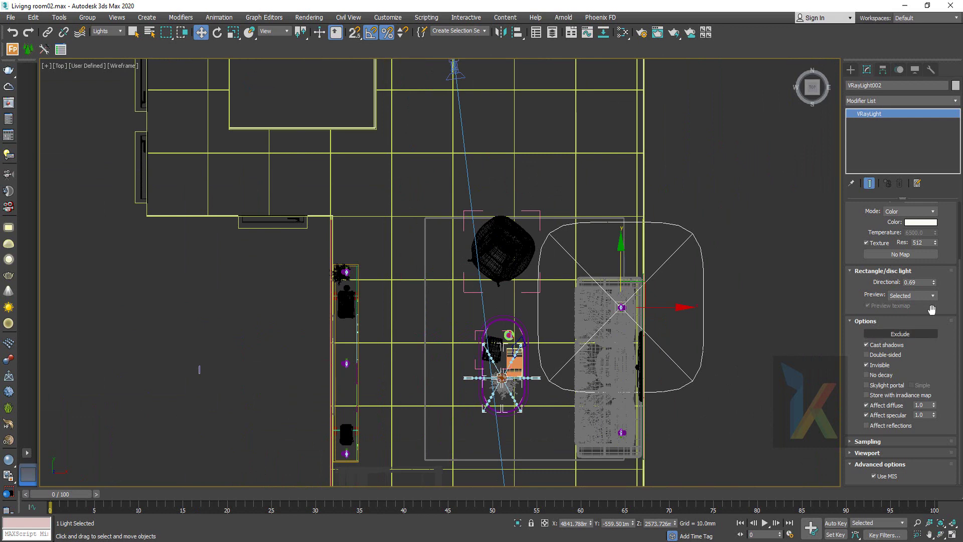
{"action": "double_click", "coordinate": [934, 285]}
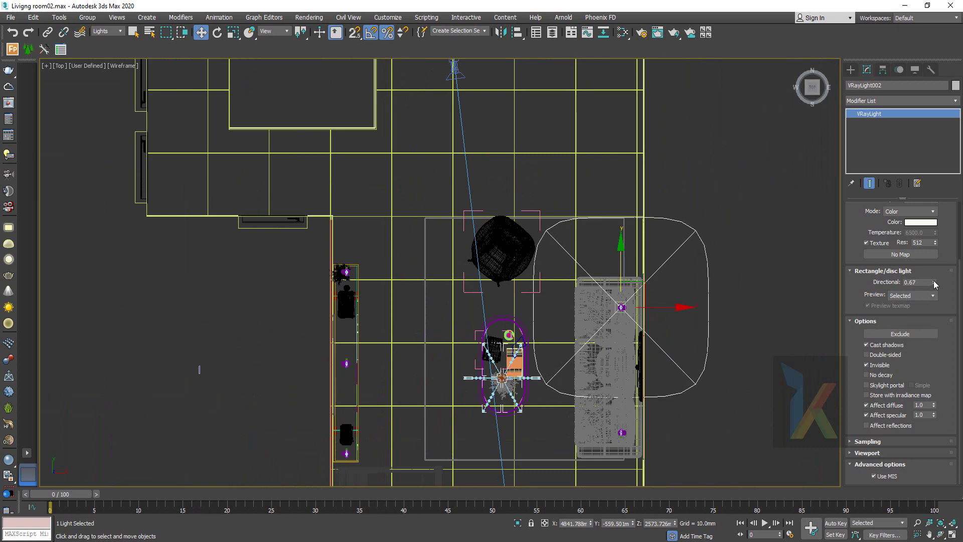
{"action": "left_click_drag", "start_coordinate": [934, 285], "coordinate": [934, 275]}
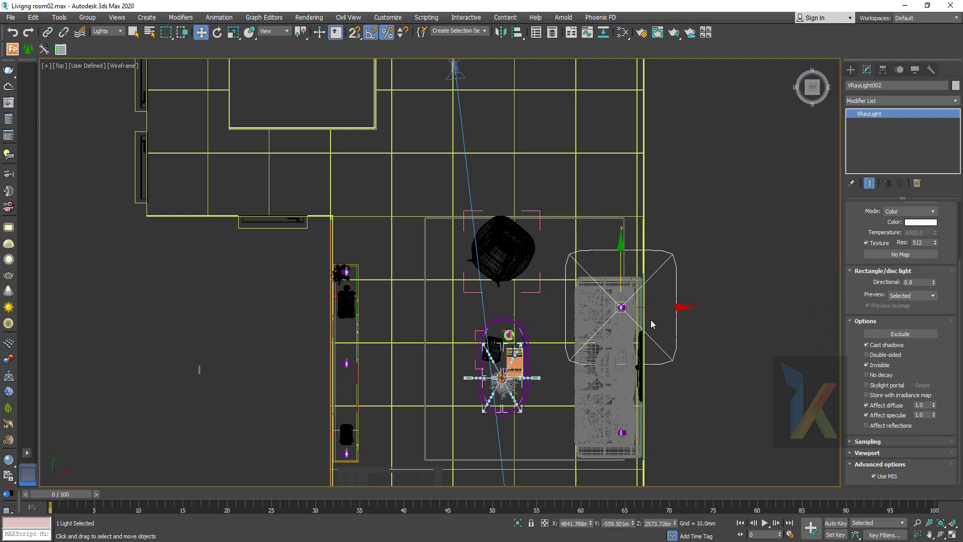
Shift the plane light and its target slightly left over the sofa
{"action": "scroll", "coordinate": [650, 321], "scroll_direction": "up", "scroll_amount": 3}
{"action": "scroll", "coordinate": [645, 324], "scroll_direction": "down", "scroll_amount": 3}
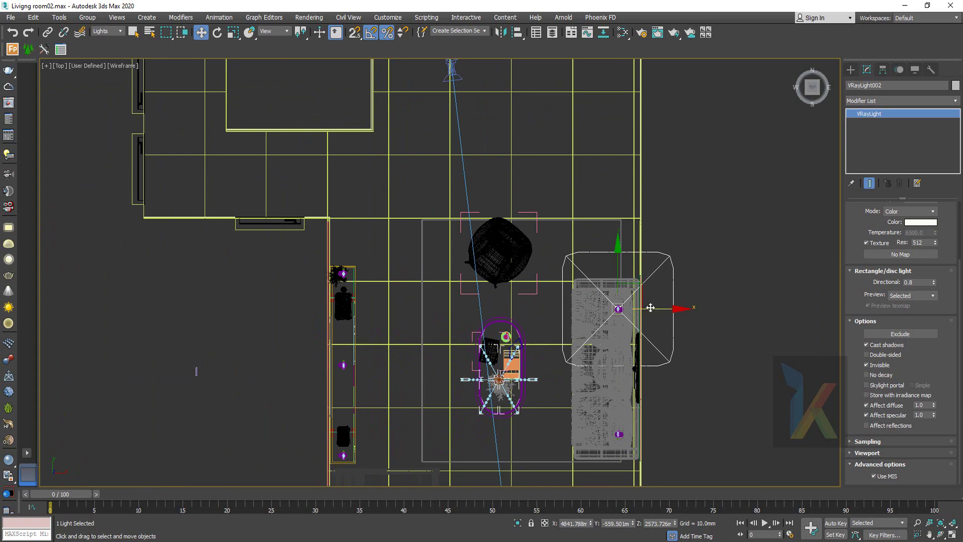
{"action": "left_click_drag", "start_coordinate": [655, 309], "coordinate": [635, 311]}
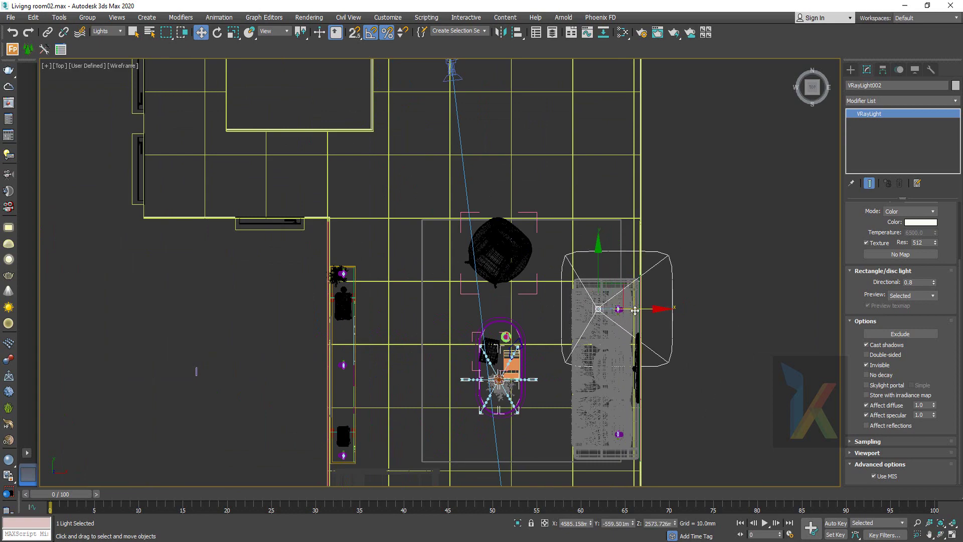
{"action": "scroll", "coordinate": [611, 318], "scroll_direction": "up", "scroll_amount": 4}
{"action": "scroll", "coordinate": [609, 316], "scroll_direction": "up", "scroll_amount": 4}
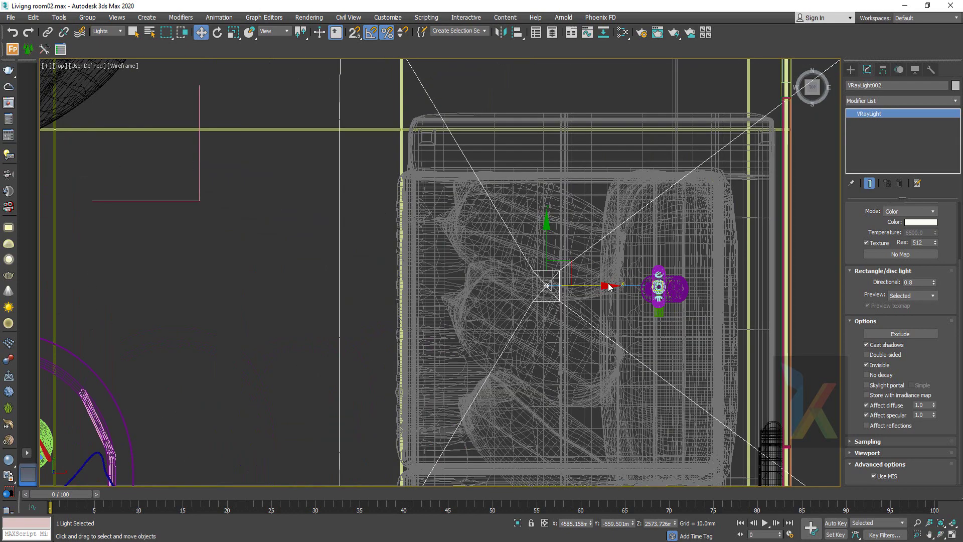
{"action": "right_click", "coordinate": [545, 286]}
{"action": "left_click", "coordinate": [526, 274]}
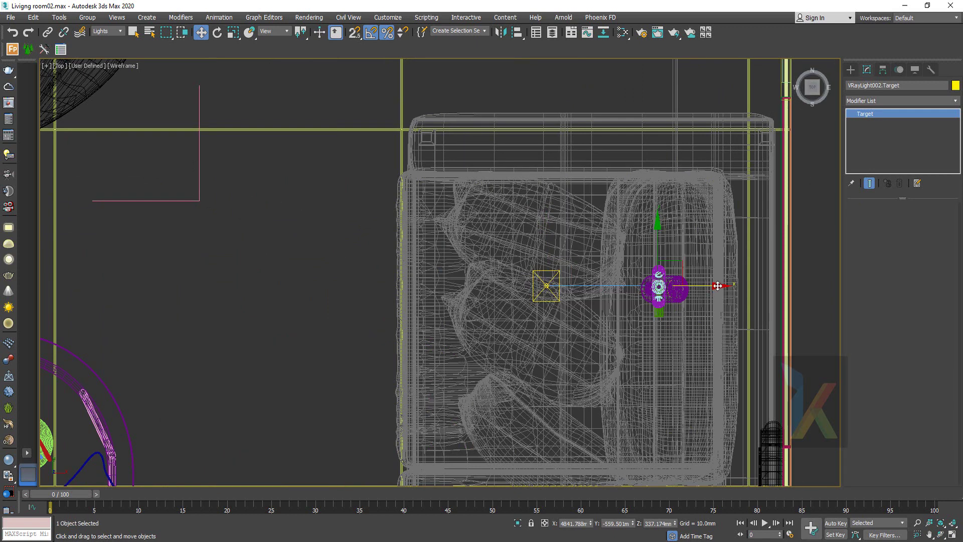
{"action": "left_click_drag", "start_coordinate": [717, 285], "coordinate": [565, 317]}
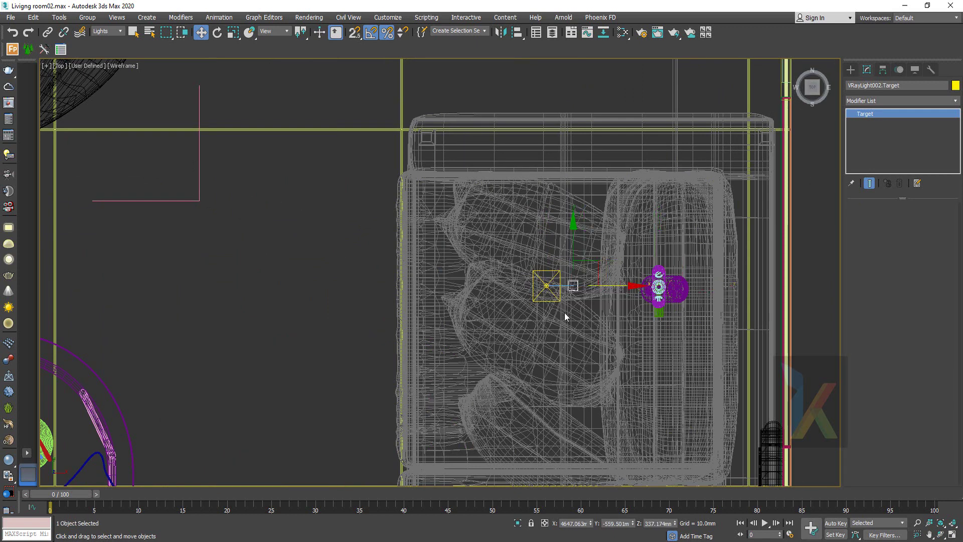
{"action": "scroll", "coordinate": [565, 317], "scroll_direction": "down", "scroll_amount": 3}
{"action": "left_click", "coordinate": [555, 300]}
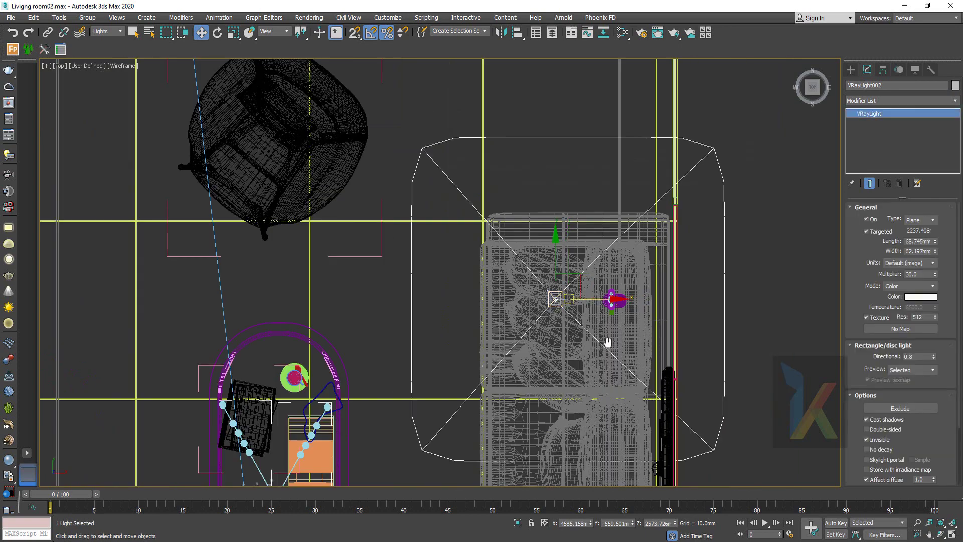
{"action": "mouse_move", "coordinate": [608, 343]}
{"action": "middle_mouse_down"}
{"action": "mouse_move", "coordinate": [605, 317]}
{"action": "mouse_move", "coordinate": [479, 301]}
{"action": "middle_mouse_up"}
{"action": "scroll", "coordinate": [857, 294], "scroll_direction": "down", "scroll_amount": 3}
{"action": "scroll", "coordinate": [857, 230], "scroll_direction": "up", "scroll_amount": 2}
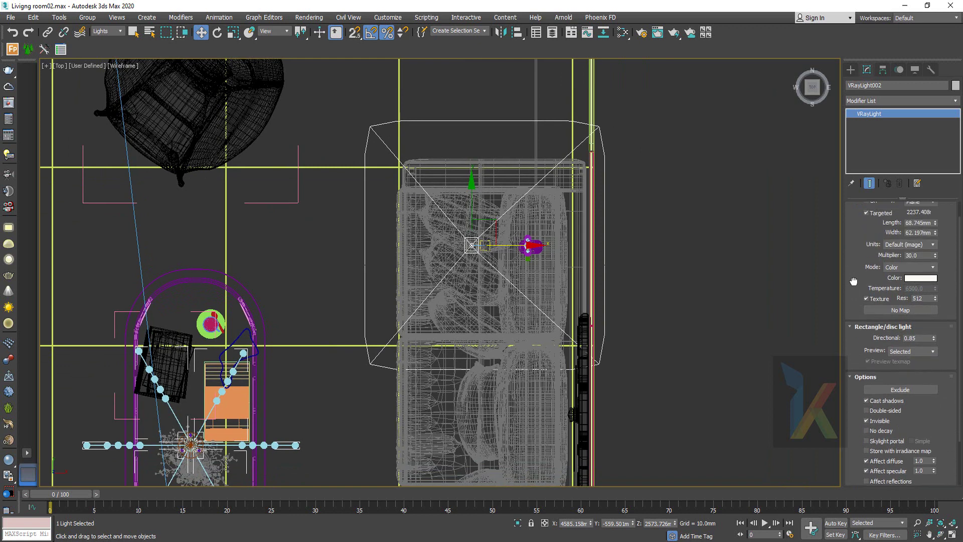
Tint the light warm peach (hue 22, saturation 139)
{"action": "left_click", "coordinate": [909, 279]}
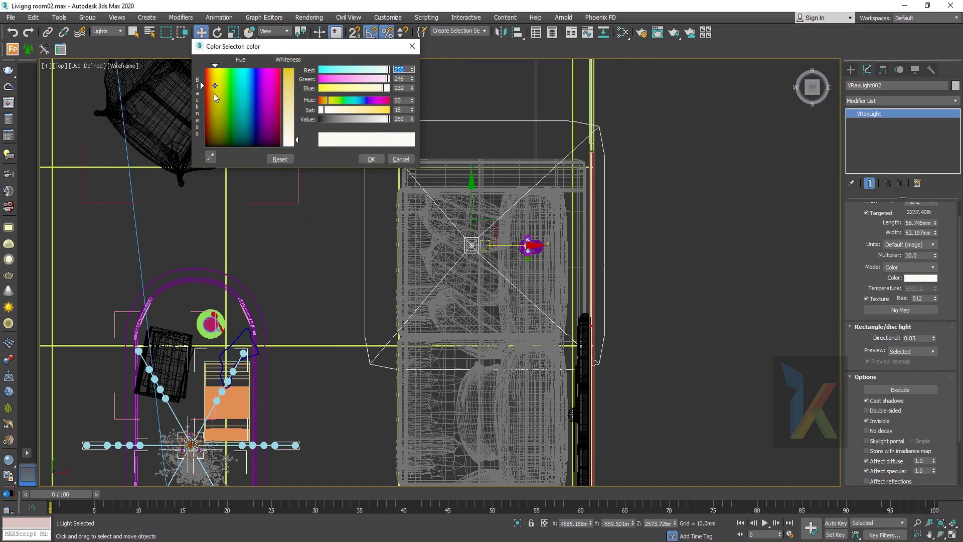
{"action": "left_click", "coordinate": [213, 83]}
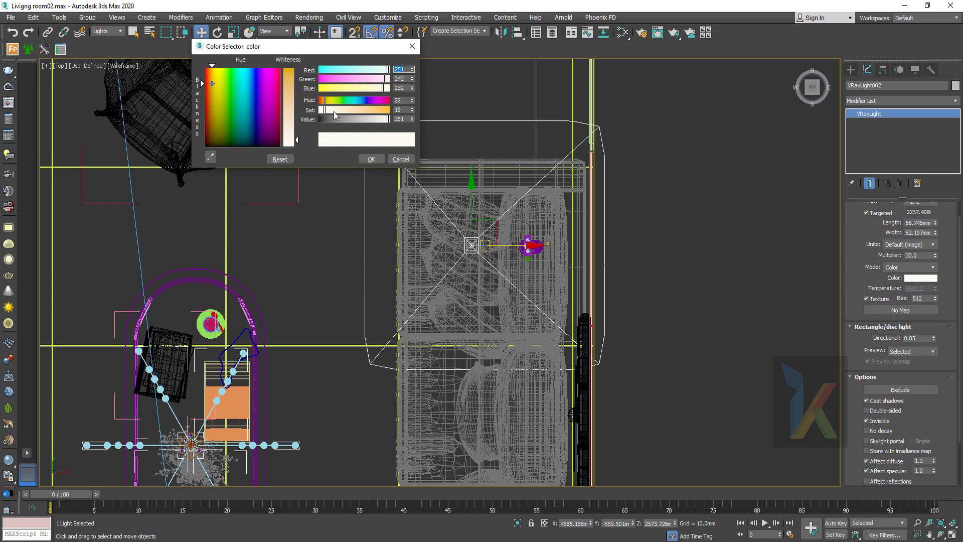
{"action": "left_click_drag", "start_coordinate": [334, 112], "coordinate": [359, 113]}
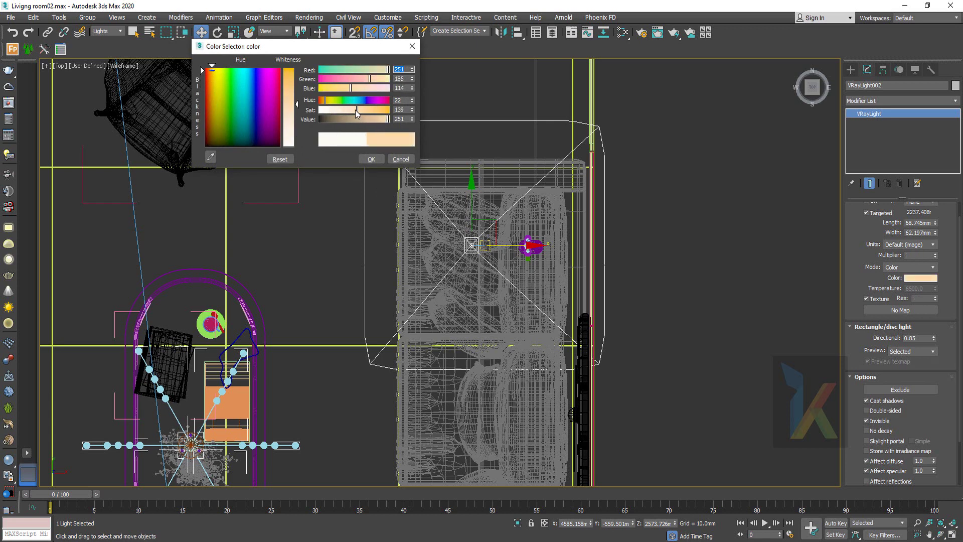
{"action": "left_click", "coordinate": [371, 159]}
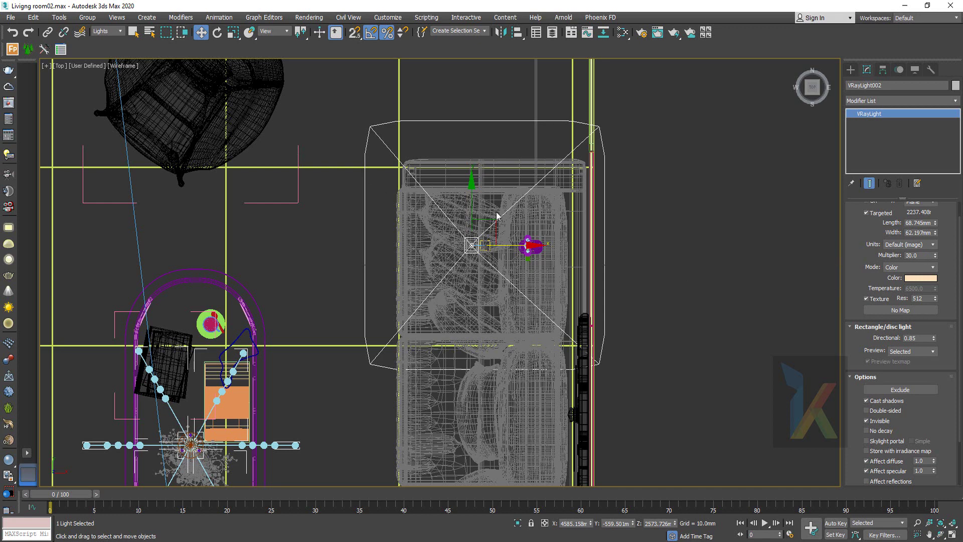
Shift VRayLight002 right in the Top view to centre it over the fixture beside the sofa
{"action": "scroll", "coordinate": [472, 241], "scroll_direction": "down", "scroll_amount": 3}
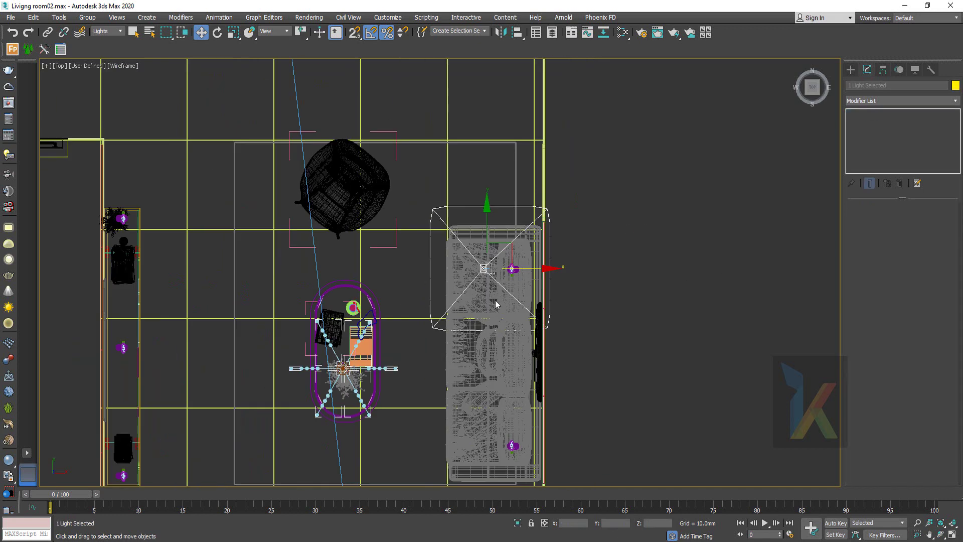
{"action": "middle_click_drag", "start_coordinate": [495, 300], "coordinate": [505, 245]}
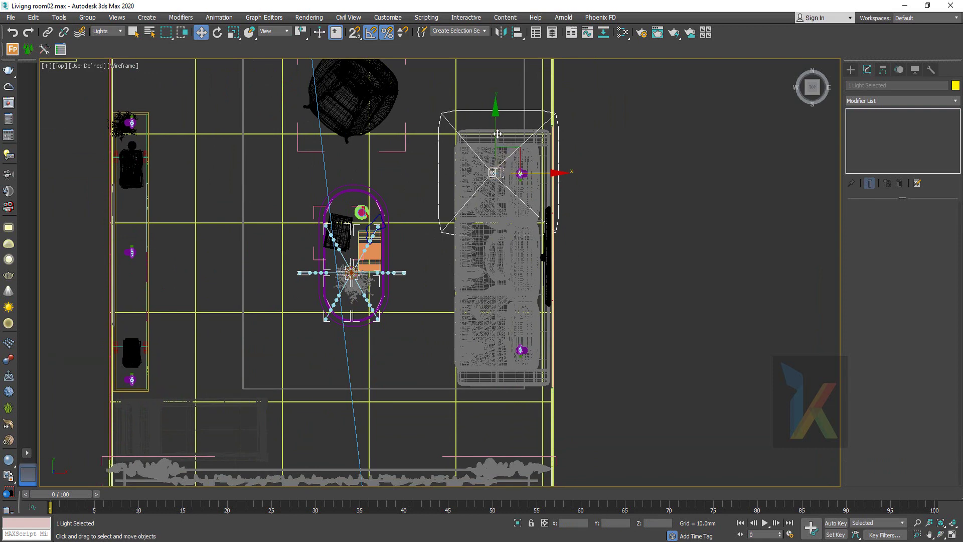
{"action": "left_click_drag", "start_coordinate": [499, 151], "coordinate": [509, 291]}
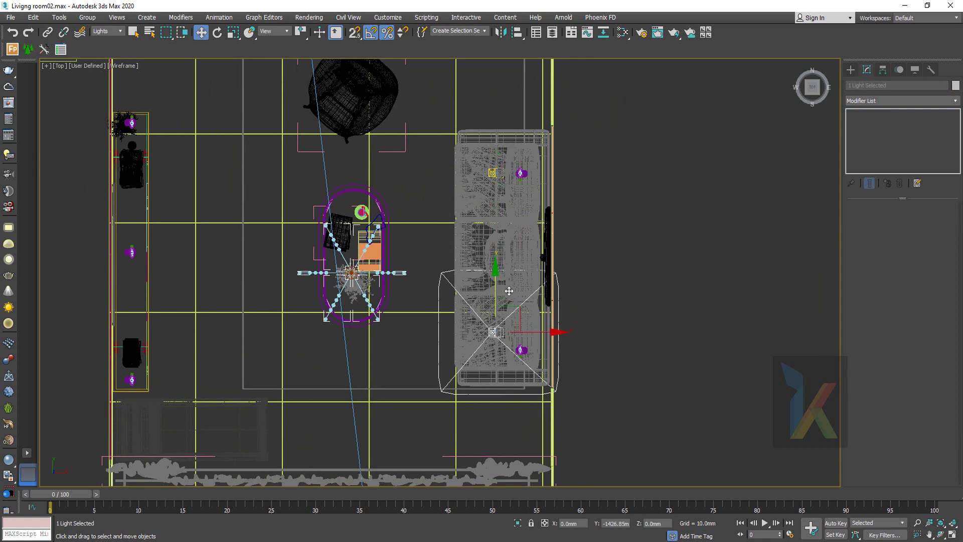
{"action": "left_click", "coordinate": [523, 321]}
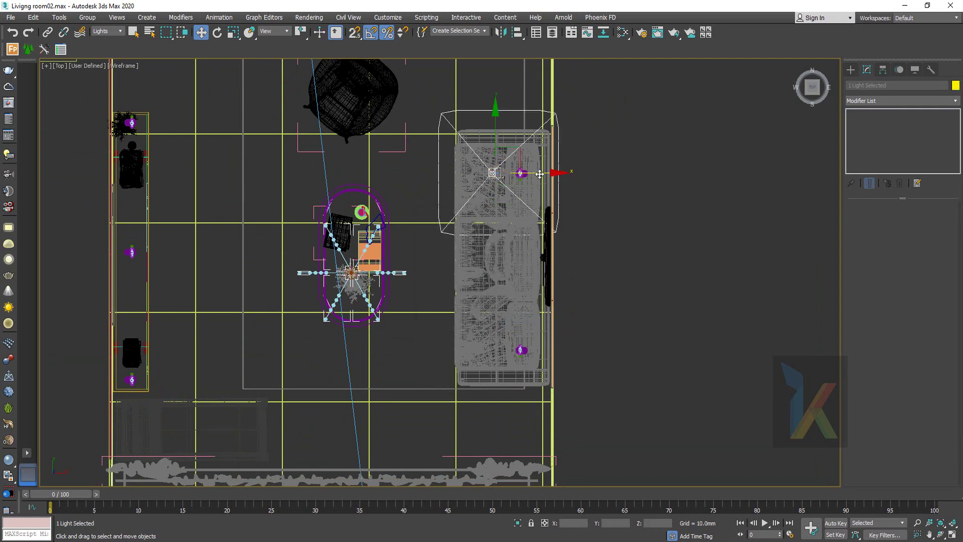
{"action": "left_click_drag", "start_coordinate": [539, 174], "coordinate": [564, 182]}
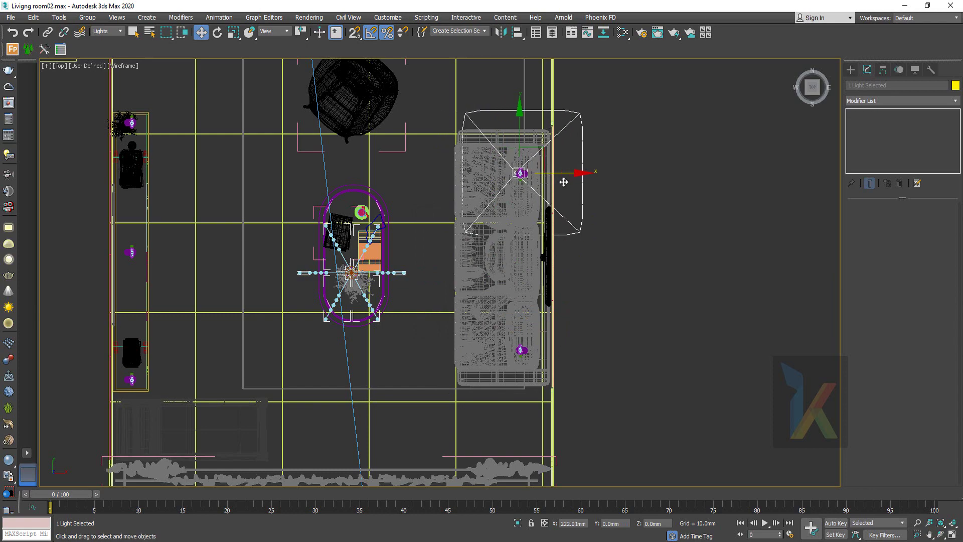
{"action": "scroll", "coordinate": [564, 182], "scroll_direction": "up", "scroll_amount": 5}
{"action": "scroll", "coordinate": [571, 236], "scroll_direction": "down", "scroll_amount": 1}
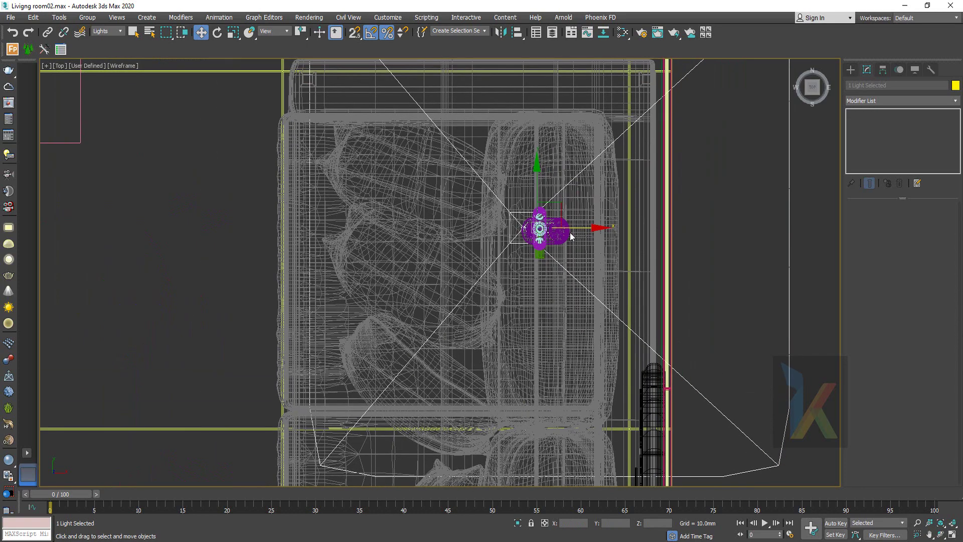
In the Perspective view, select VRayLight002 and lower its Directional from 0.85 to 0.74
{"action": "key", "text": "p"}
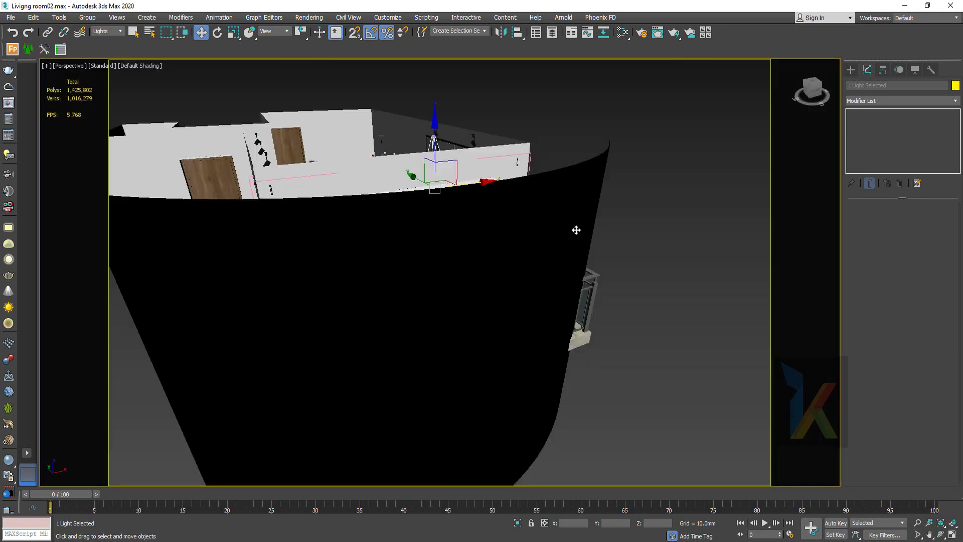
{"action": "mouse_move", "coordinate": [442, 124]}
{"action": "middle_mouse_down", "text": "alt"}
{"action": "mouse_move", "coordinate": [474, 181]}
{"action": "mouse_move", "coordinate": [471, 220]}
{"action": "middle_mouse_up", "text": "alt"}
{"action": "scroll", "coordinate": [361, 315], "scroll_direction": "down", "scroll_amount": 5}
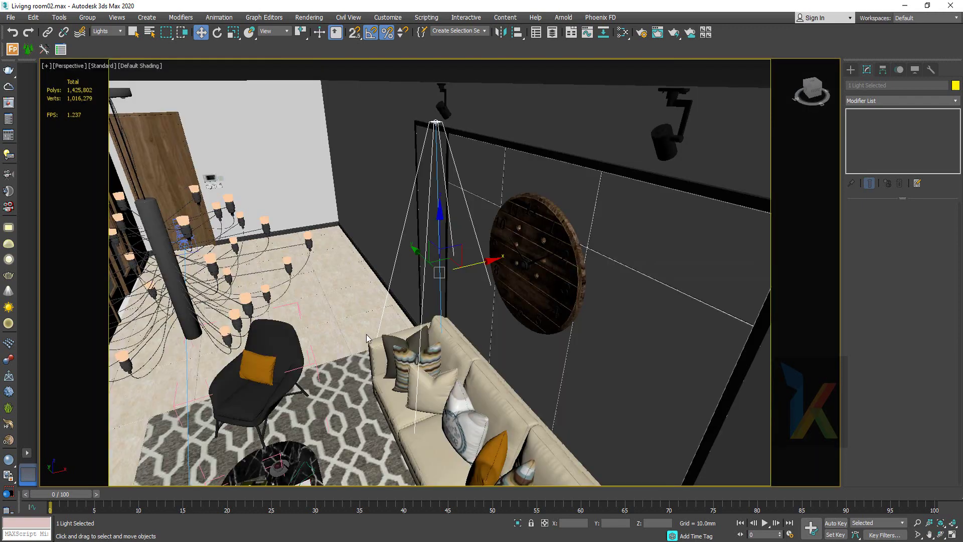
{"action": "mouse_move", "coordinate": [366, 335]}
{"action": "middle_mouse_down", "text": "alt"}
{"action": "mouse_move", "coordinate": [421, 329]}
{"action": "mouse_move", "coordinate": [409, 317]}
{"action": "middle_mouse_up", "text": "alt"}
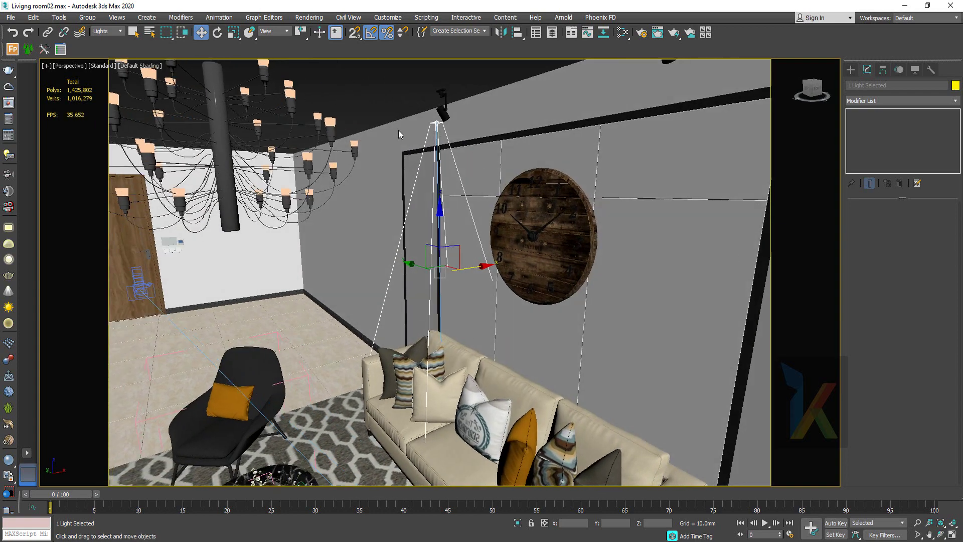
{"action": "left_click", "coordinate": [398, 131]}
{"action": "left_click", "coordinate": [436, 122]}
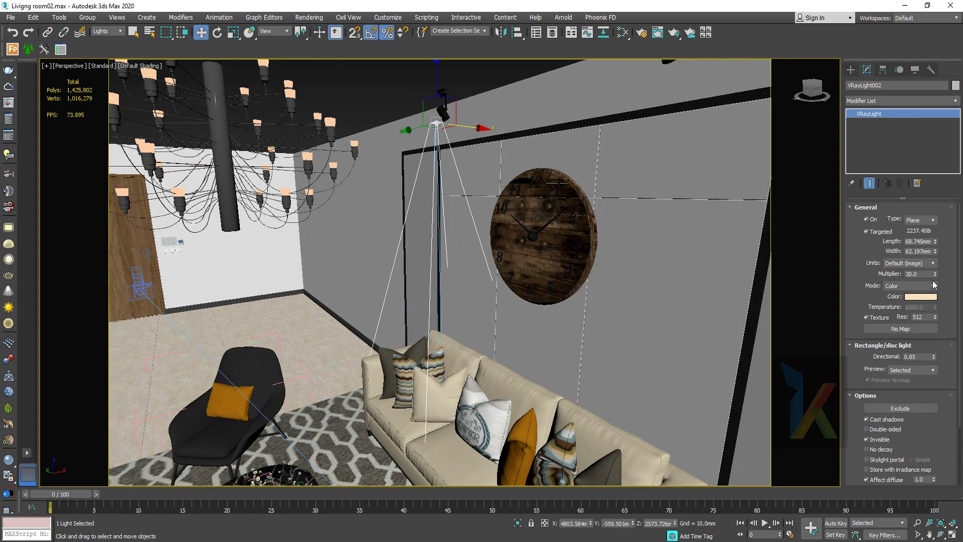
{"action": "left_click_drag", "start_coordinate": [934, 357], "coordinate": [933, 355]}
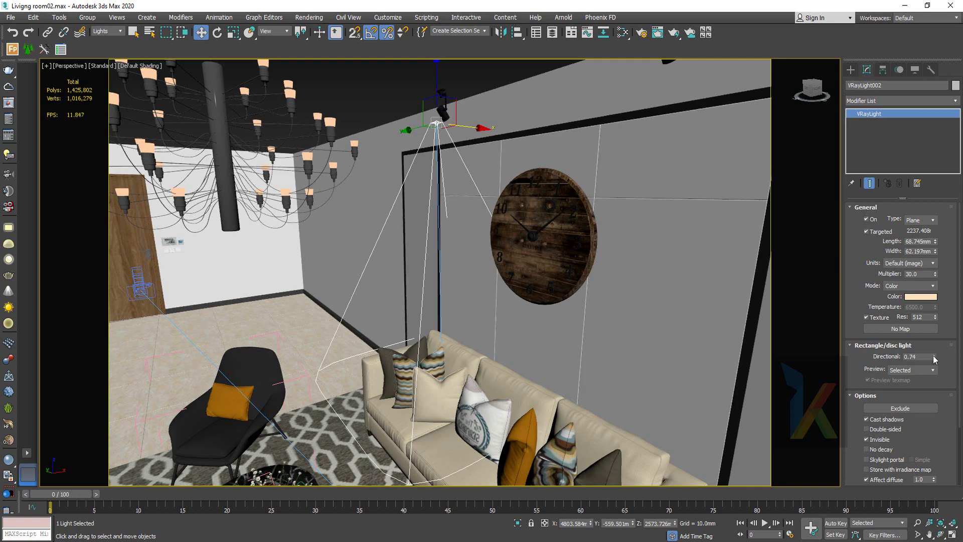
{"action": "left_click", "coordinate": [853, 70]}
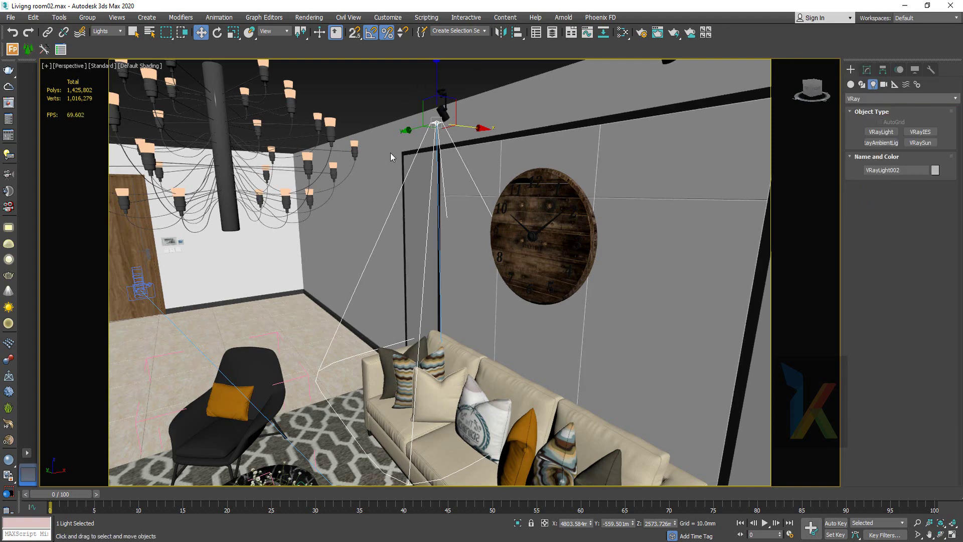
{"action": "key", "text": "t"}
{"action": "scroll", "coordinate": [502, 261], "scroll_direction": "down", "scroll_amount": 3}
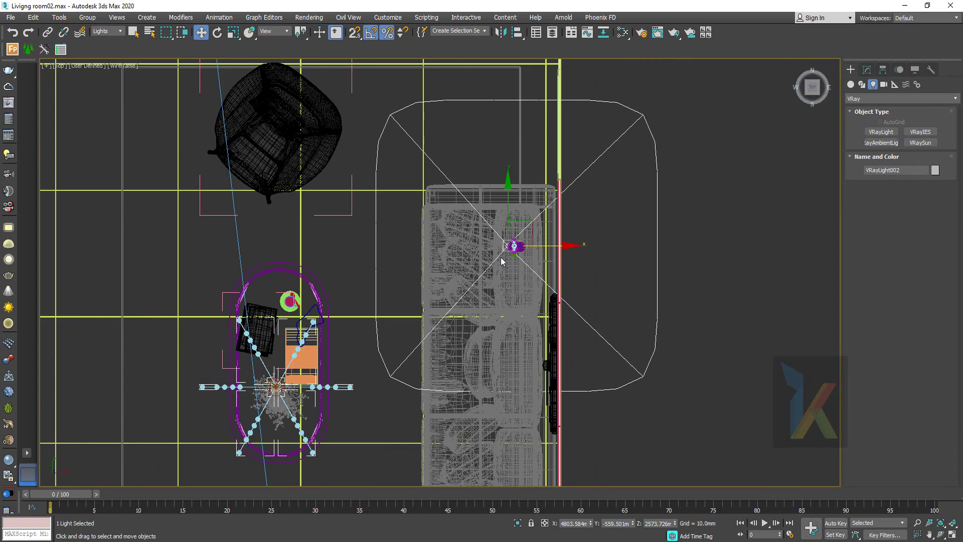
Rename the sofa plane light from VRayLight002 to 'VRayLight_False ciling'
{"action": "left_click", "coordinate": [483, 242]}
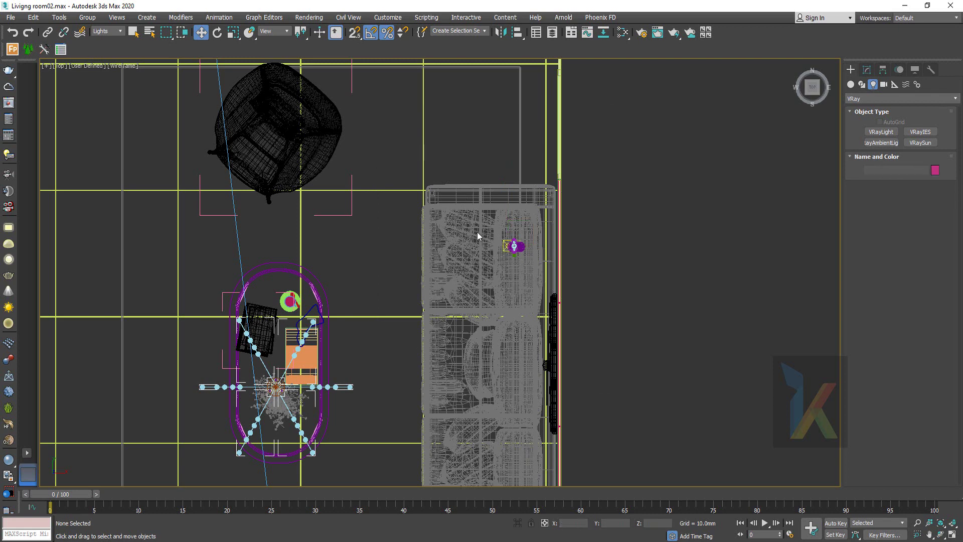
{"action": "left_click_drag", "start_coordinate": [489, 218], "coordinate": [533, 275]}
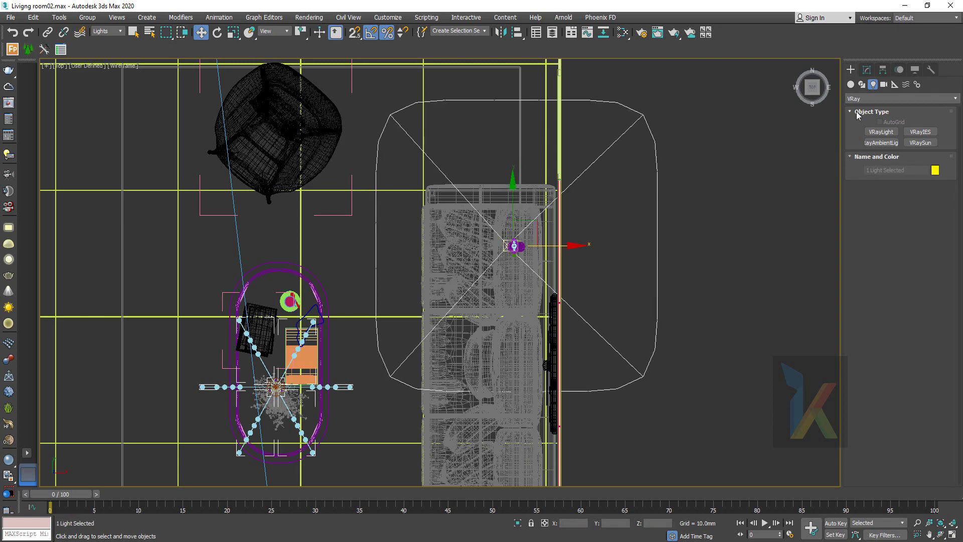
{"action": "left_click", "coordinate": [866, 71]}
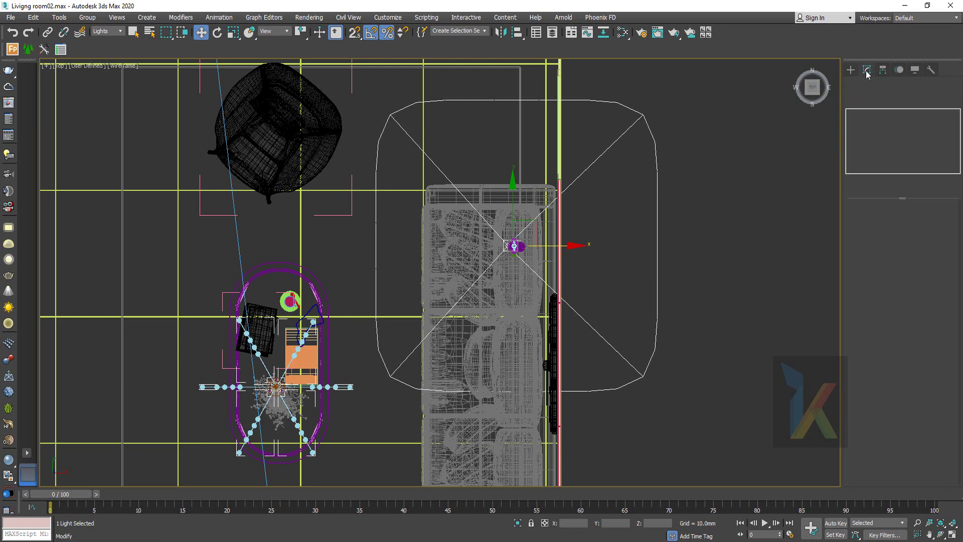
{"action": "left_click", "coordinate": [504, 246]}
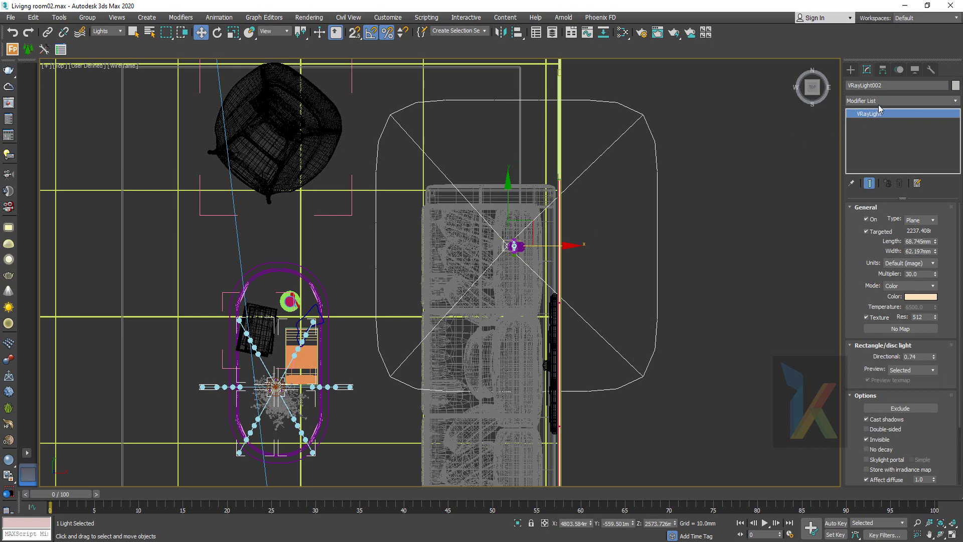
{"action": "left_click", "coordinate": [903, 84]}
{"action": "type", "text": "_FalseCeilin"}
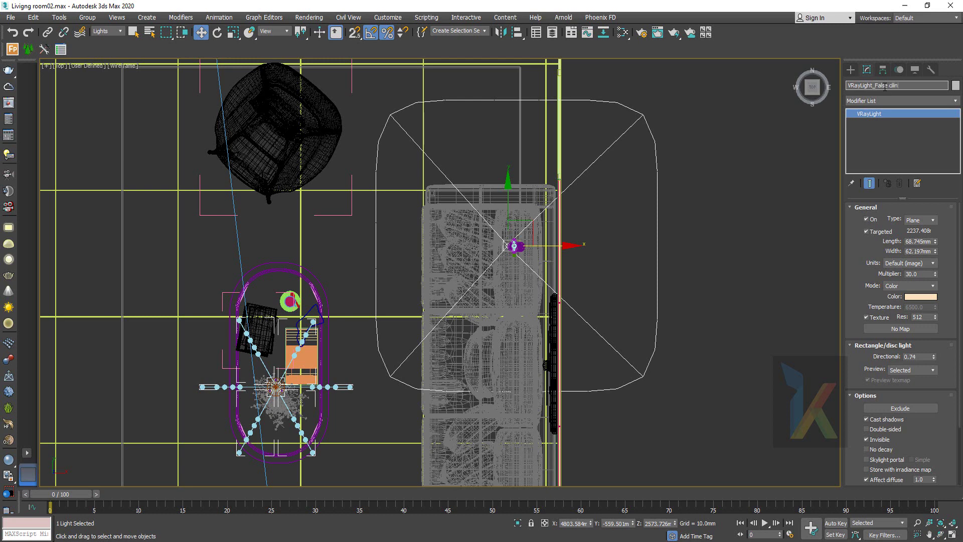
{"action": "type", "text": "g"}
{"action": "key", "text": "Return"}
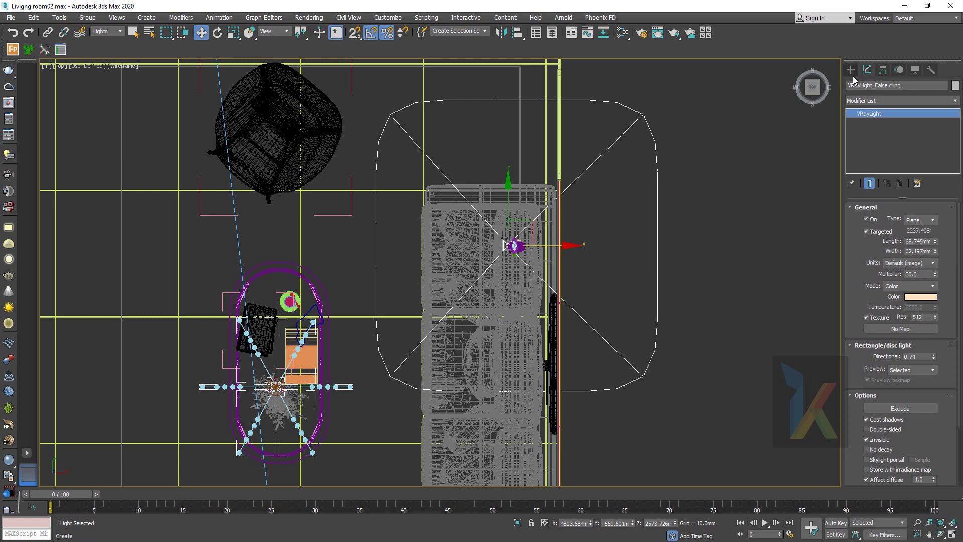
Shift-drag the sofa plane light along Y to clone it, confirming Clone Options
{"action": "left_click", "coordinate": [851, 70]}
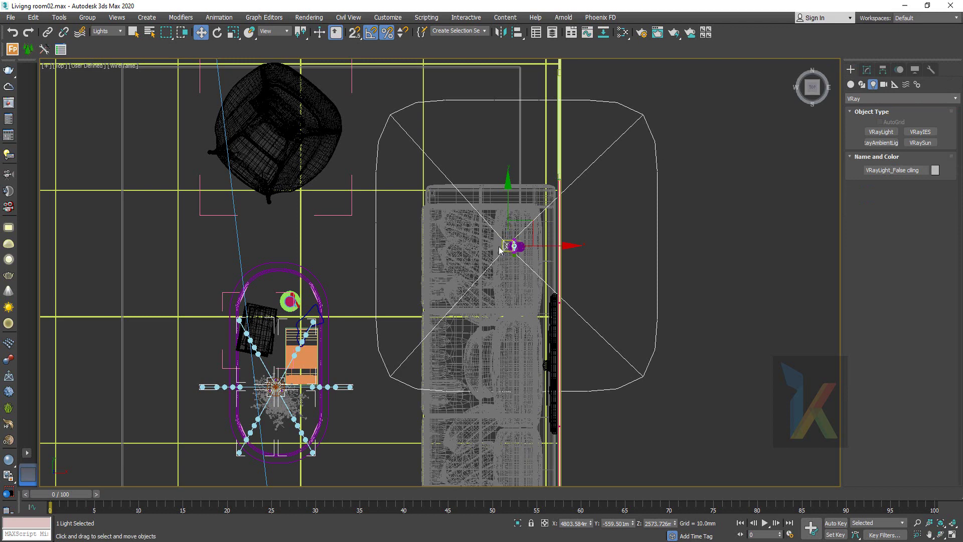
{"action": "left_click", "coordinate": [490, 217]}
{"action": "left_click", "coordinate": [515, 246]}
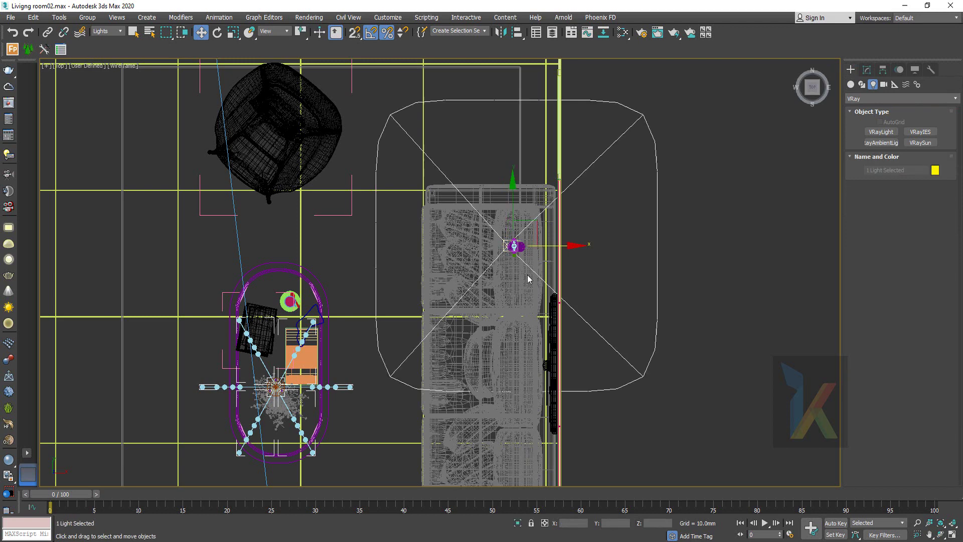
{"action": "left_click_drag", "start_coordinate": [515, 211], "coordinate": [575, 344], "text": "shift"}
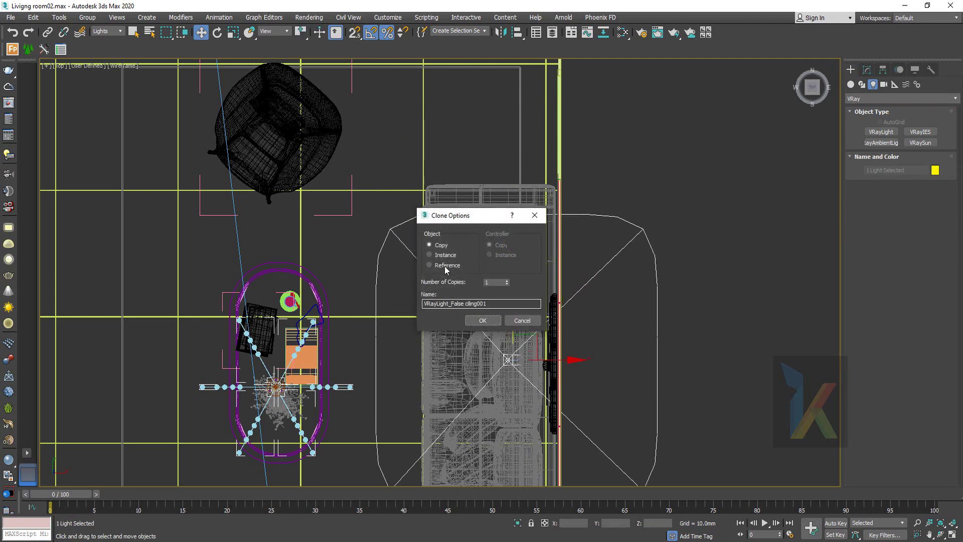
{"action": "left_click", "coordinate": [441, 255]}
{"action": "left_click", "coordinate": [483, 320]}
Move the copy to the sofa's lower end and start another copy toward the left wall
{"action": "middle_click_drag", "start_coordinate": [595, 357], "coordinate": [592, 157]}
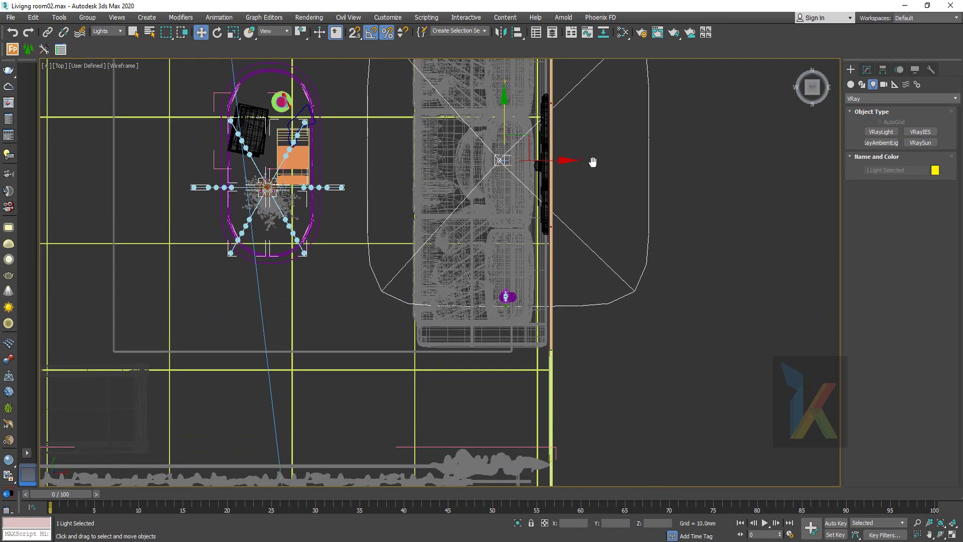
{"action": "left_click_drag", "start_coordinate": [504, 104], "coordinate": [500, 239]}
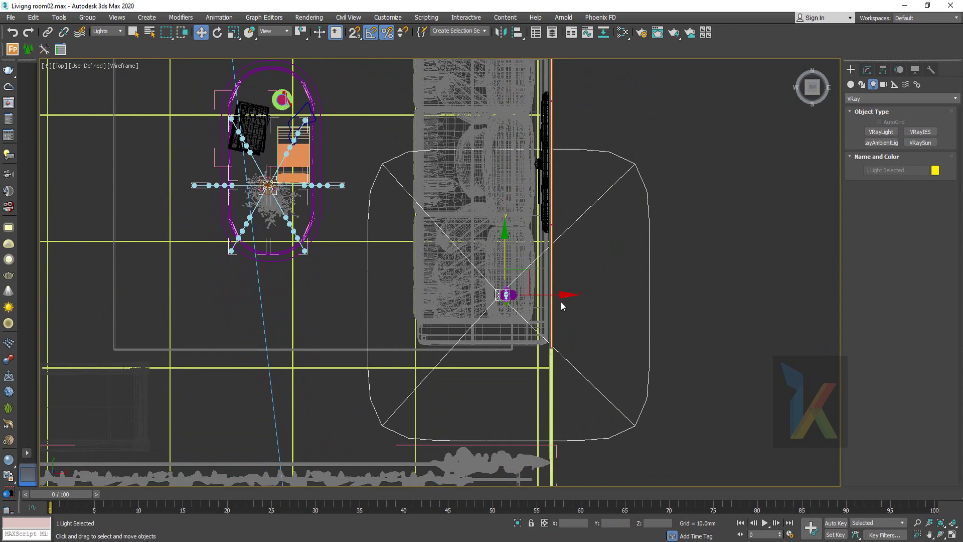
{"action": "scroll", "coordinate": [560, 294], "scroll_direction": "down", "scroll_amount": 1}
{"action": "scroll", "coordinate": [557, 280], "scroll_direction": "down", "scroll_amount": 1}
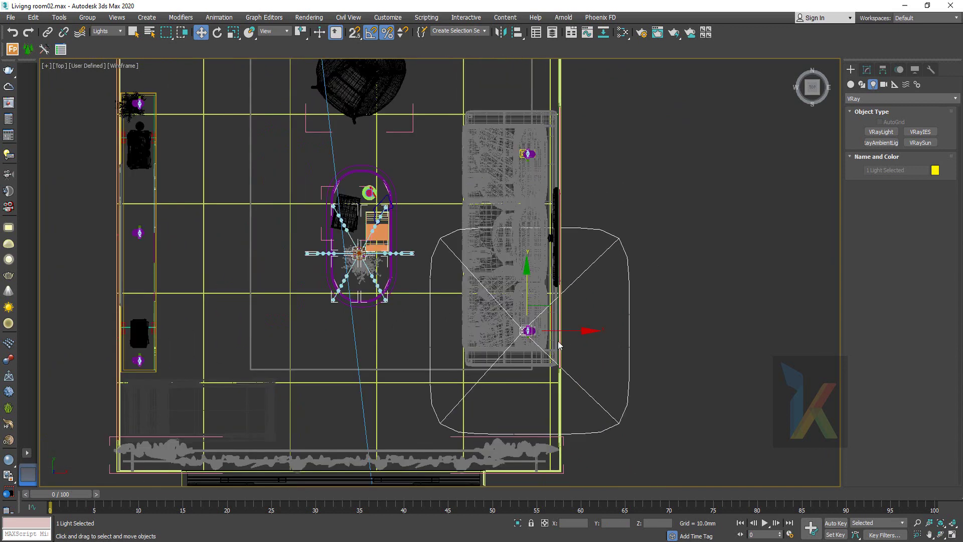
{"action": "left_click_drag", "start_coordinate": [582, 331], "coordinate": [201, 331], "text": "shift"}
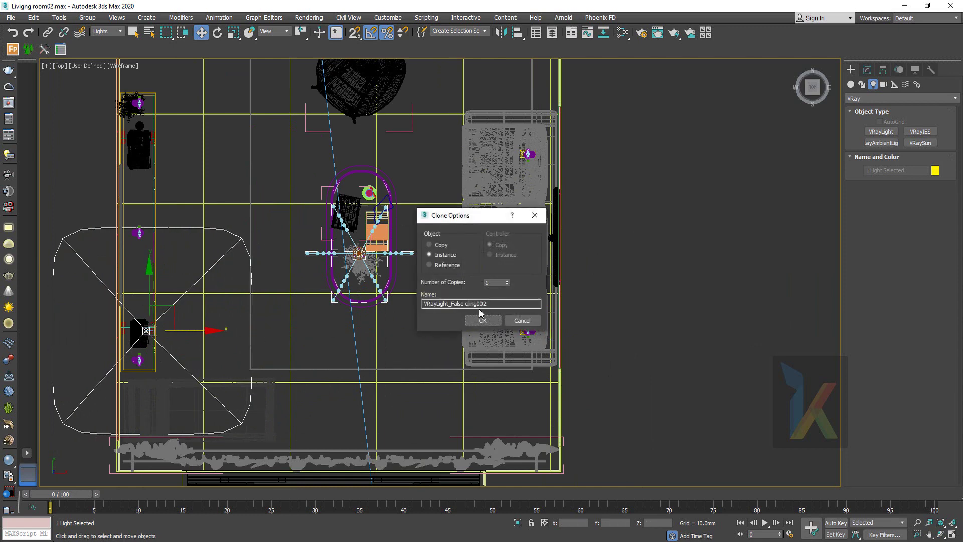
Keep the new copy as an Instance and rotate it about -85° on Z
{"action": "left_click", "coordinate": [481, 319]}
{"action": "right_click", "coordinate": [168, 354]}
{"action": "left_click", "coordinate": [182, 371]}
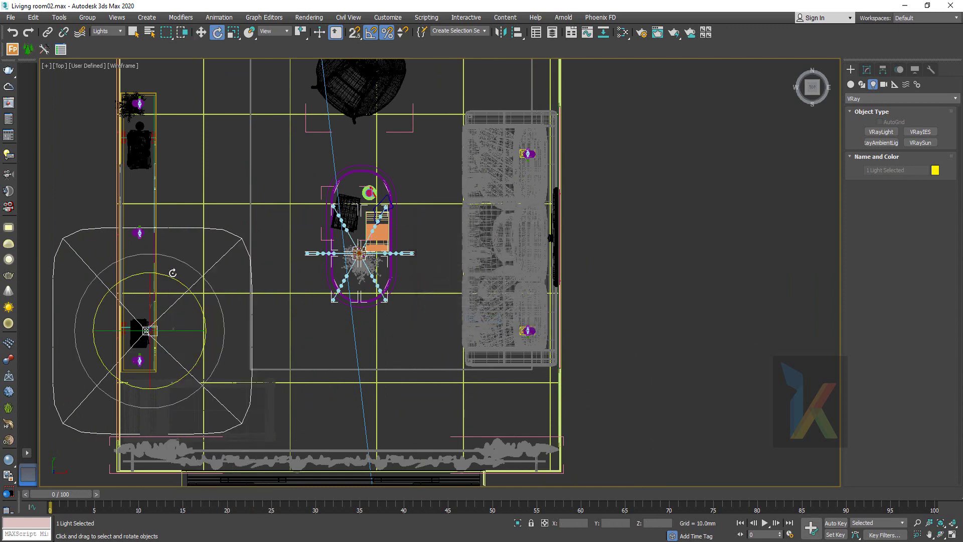
{"action": "left_click_drag", "start_coordinate": [167, 274], "coordinate": [240, 363]}
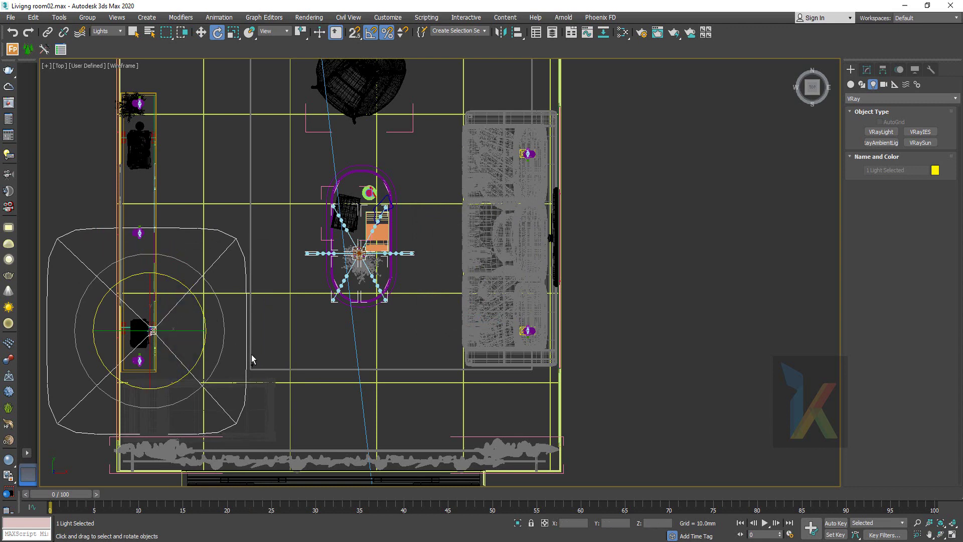
Reposition the rotated light along the left wall, undoing one misplaced nudge
{"action": "right_click", "coordinate": [155, 326]}
{"action": "left_click", "coordinate": [175, 333]}
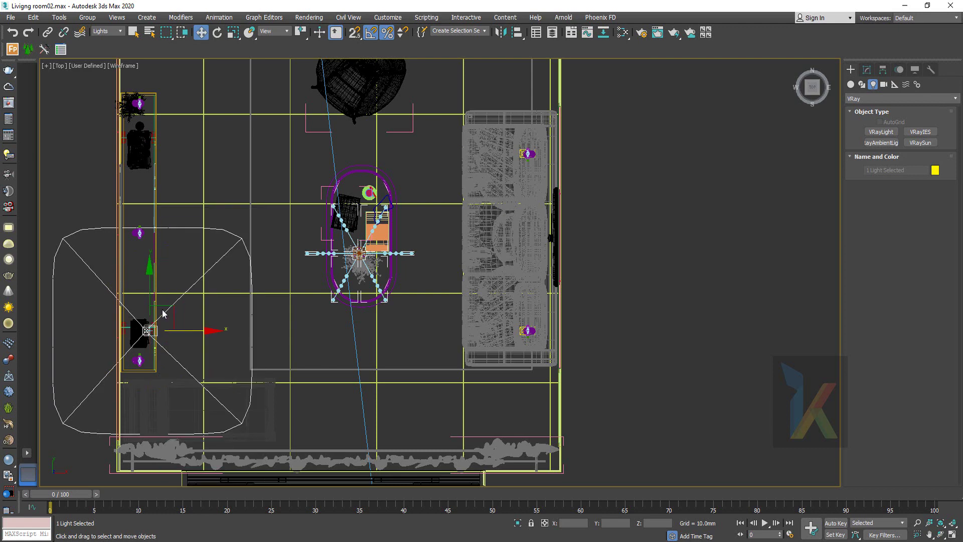
{"action": "left_click_drag", "start_coordinate": [169, 322], "coordinate": [165, 337]}
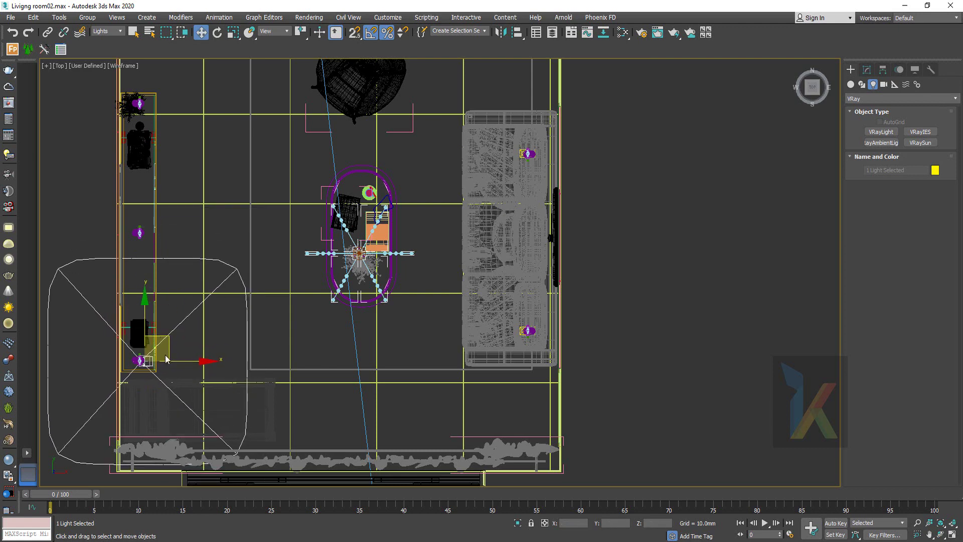
{"action": "scroll", "coordinate": [164, 365], "scroll_direction": "up", "scroll_amount": 3}
{"action": "scroll", "coordinate": [164, 365], "scroll_direction": "up", "scroll_amount": 3}
{"action": "middle_click_drag", "start_coordinate": [221, 340], "coordinate": [289, 327]}
{"action": "left_click_drag", "start_coordinate": [233, 328], "coordinate": [214, 329]}
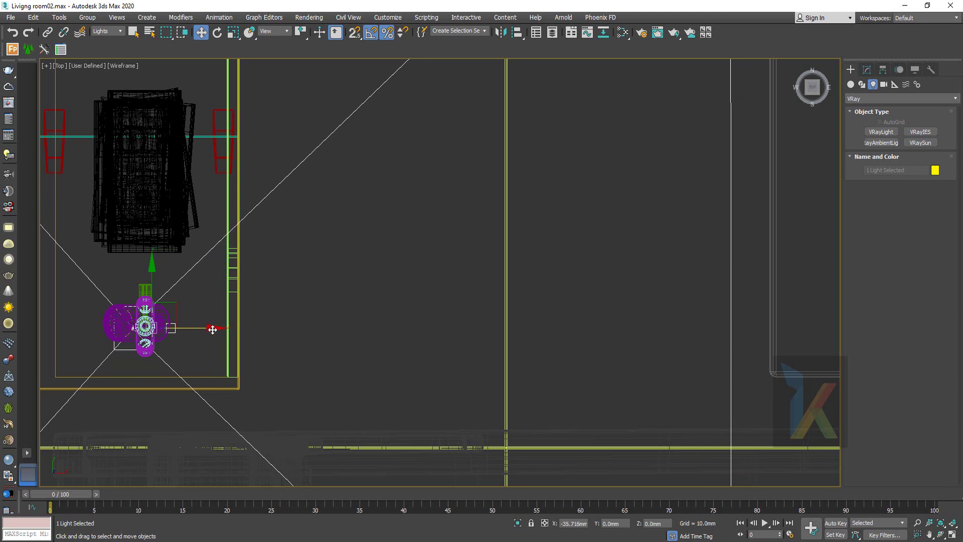
{"action": "key", "text": "ctrl+z"}
Reselect the copied light and move it left and up to the left-wall fixture
{"action": "left_click", "coordinate": [324, 331]}
{"action": "left_click", "coordinate": [193, 328]}
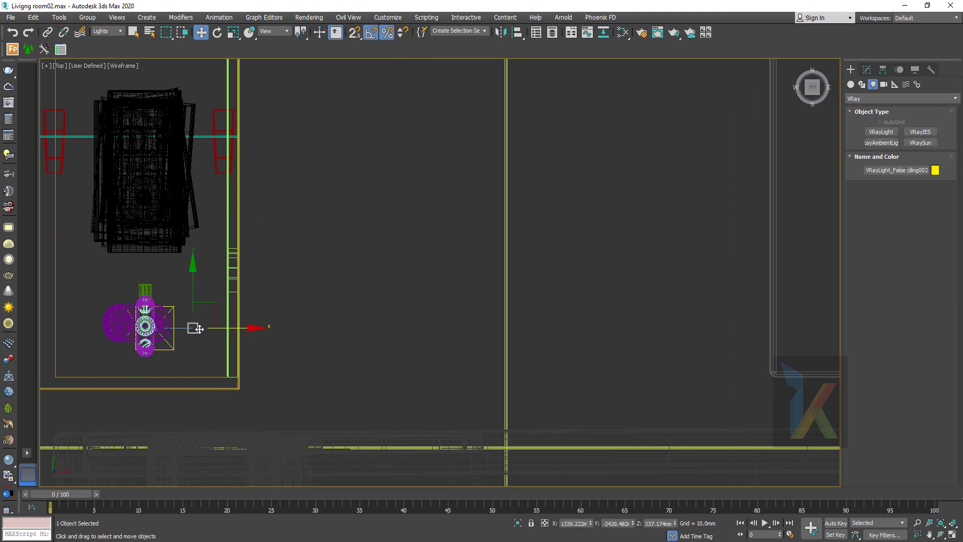
{"action": "left_click_drag", "start_coordinate": [234, 328], "coordinate": [176, 326]}
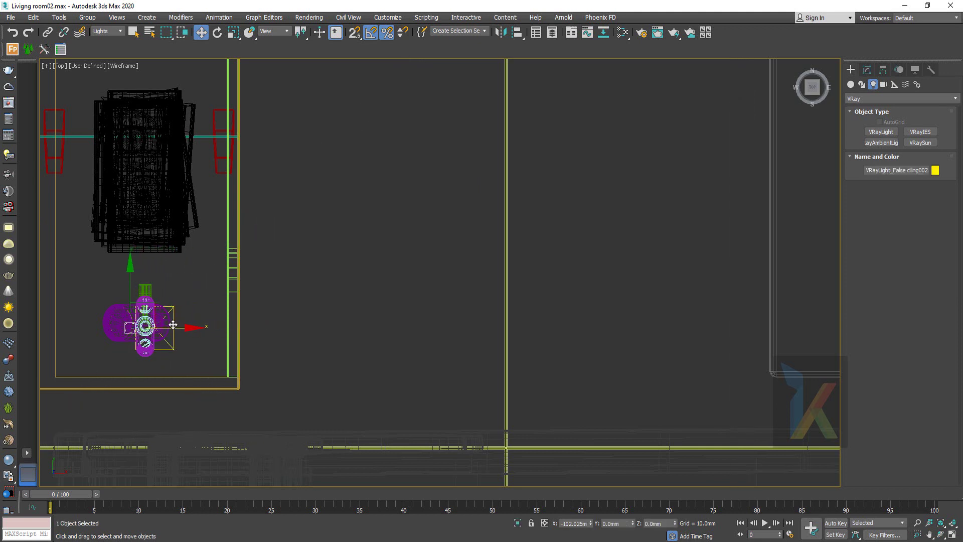
{"action": "scroll", "coordinate": [236, 283], "scroll_direction": "down", "scroll_amount": 4}
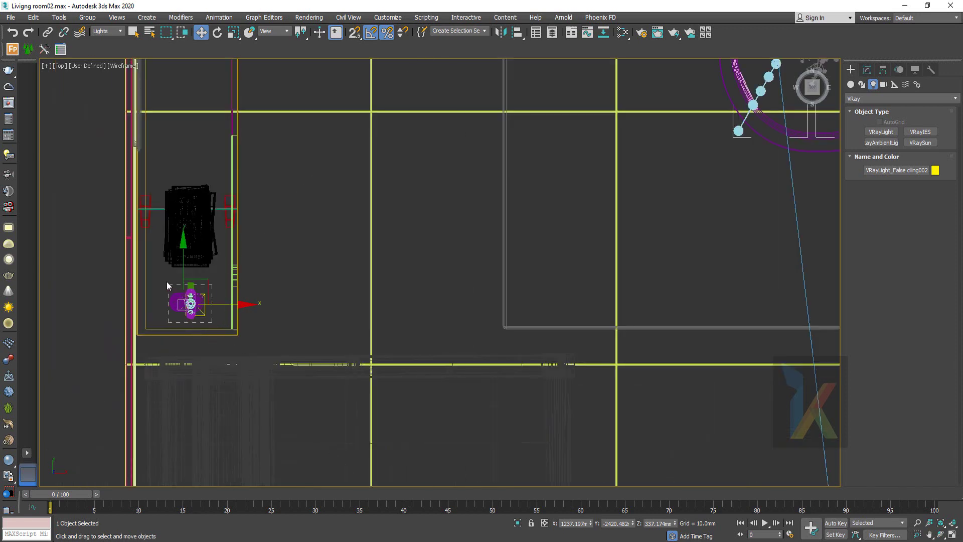
{"action": "scroll", "coordinate": [258, 237], "scroll_direction": "down", "scroll_amount": 4}
{"action": "middle_click_drag", "start_coordinate": [280, 215], "coordinate": [308, 312]}
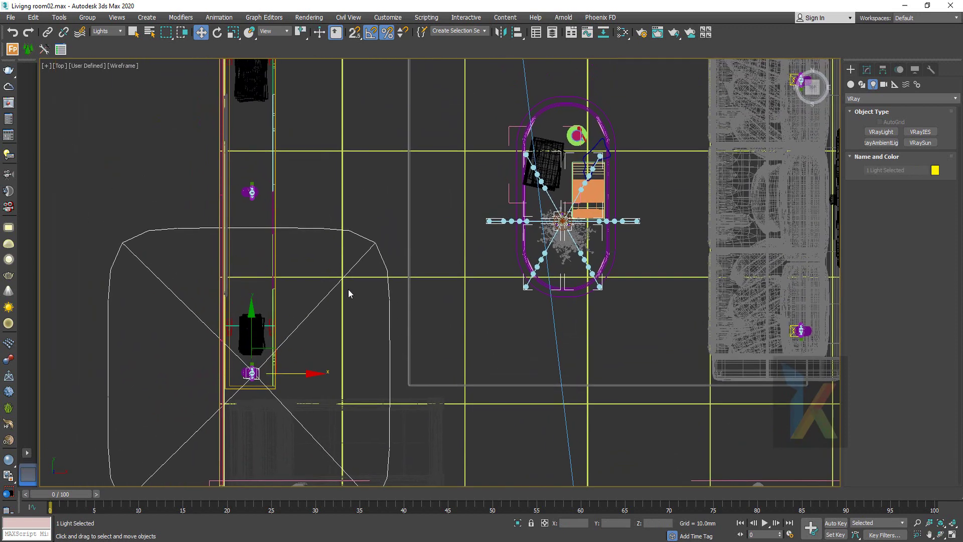
{"action": "scroll", "coordinate": [349, 293], "scroll_direction": "down", "scroll_amount": 4}
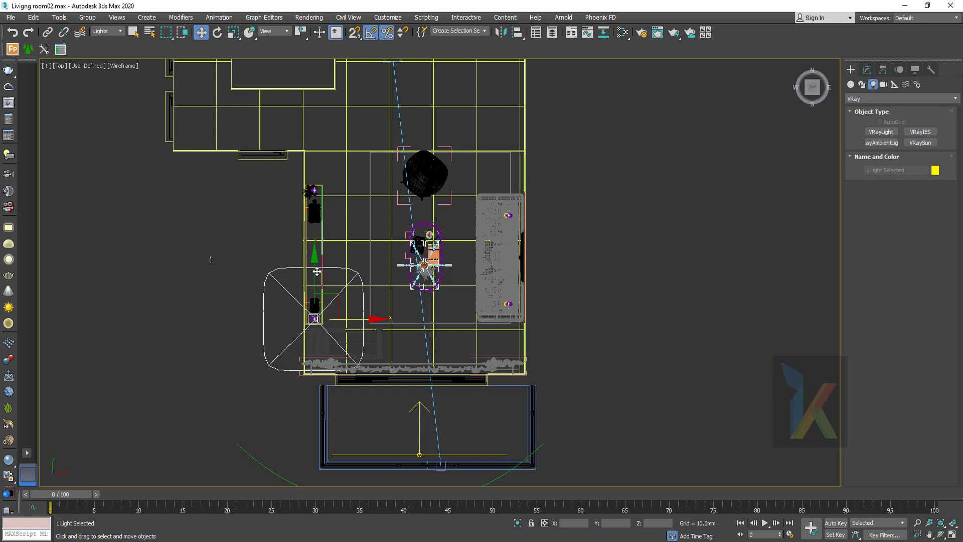
{"action": "left_click_drag", "start_coordinate": [320, 265], "coordinate": [320, 173]}
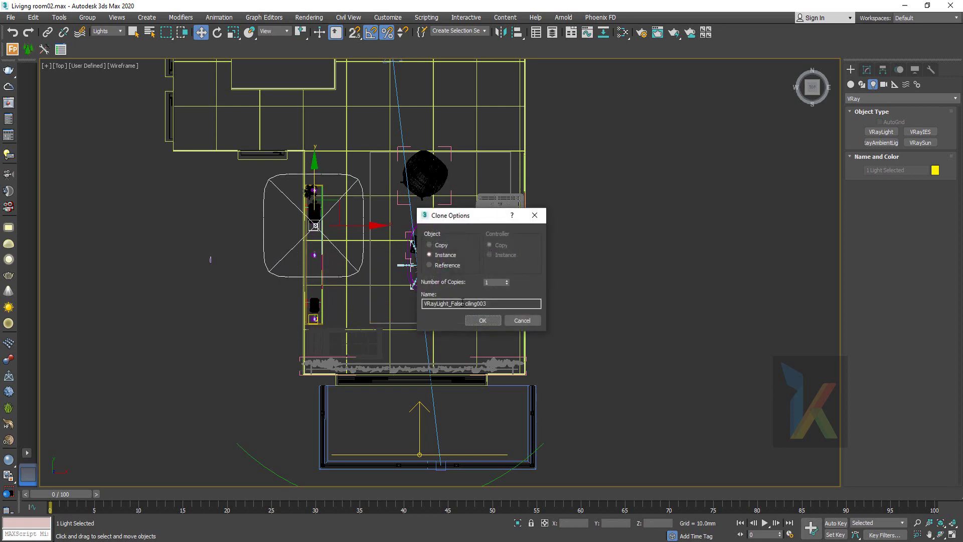
Keep instanced copy VRayLight_False ciling003 and move it further along the left wall
{"action": "left_click", "coordinate": [483, 321]}
{"action": "scroll", "coordinate": [346, 238], "scroll_direction": "up", "scroll_amount": 2}
{"action": "scroll", "coordinate": [346, 238], "scroll_direction": "up", "scroll_amount": 2}
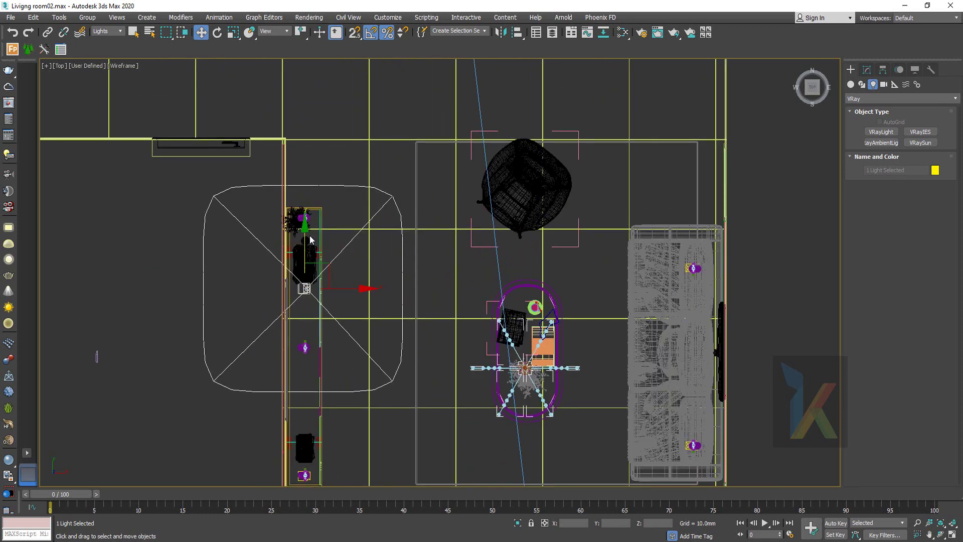
{"action": "left_click_drag", "start_coordinate": [309, 228], "coordinate": [309, 160]}
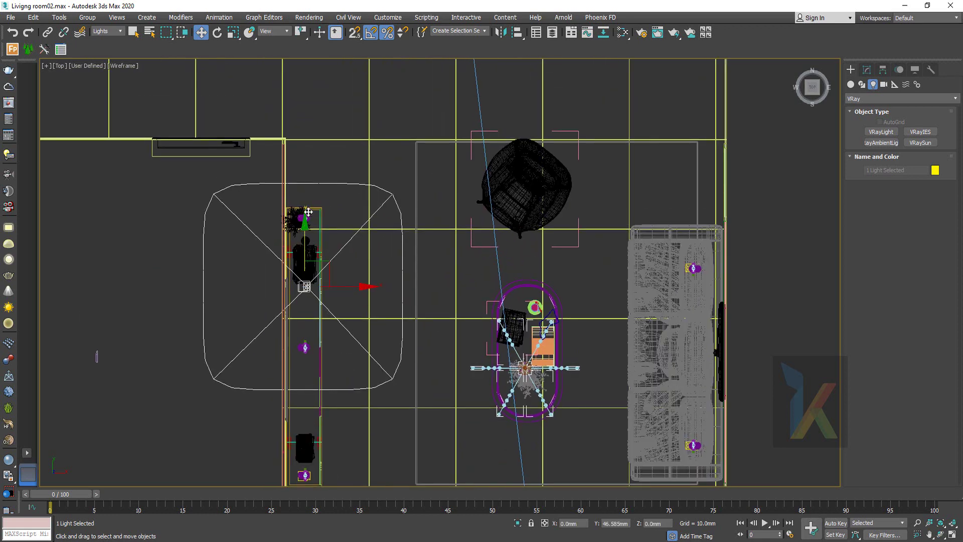
Select the copied light and its target, then return to the Camera003 view
{"action": "left_click", "coordinate": [362, 199]}
{"action": "left_click", "coordinate": [305, 219]}
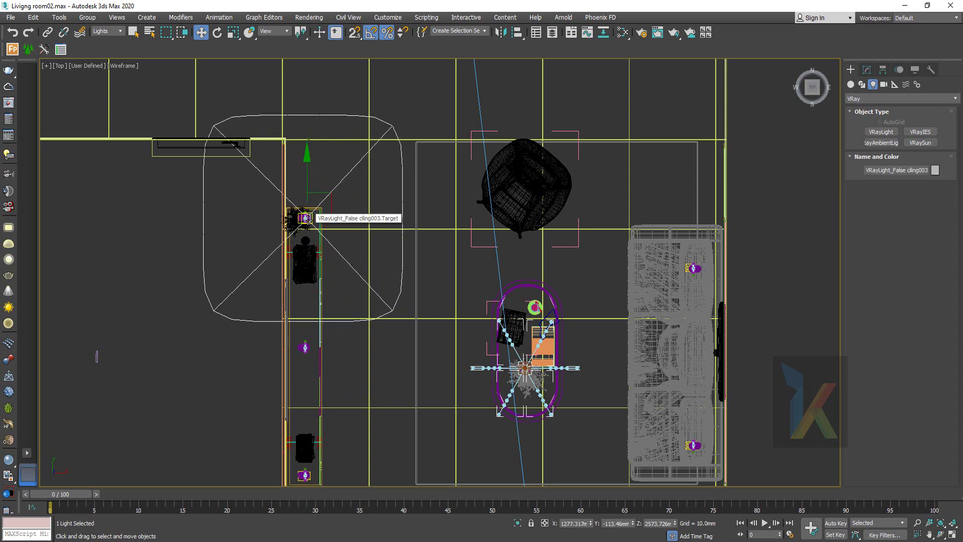
{"action": "left_click", "coordinate": [305, 219]}
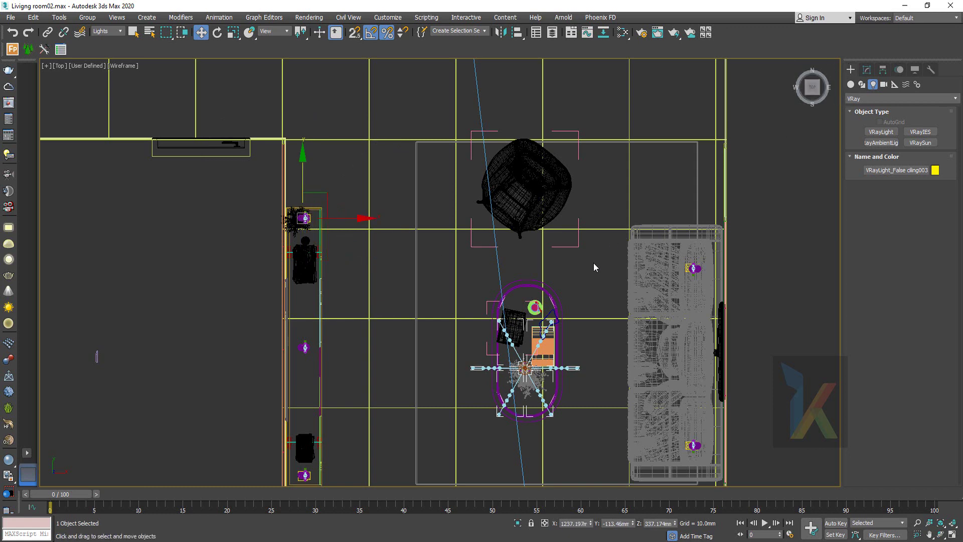
{"action": "scroll", "coordinate": [594, 263], "scroll_direction": "down", "scroll_amount": 2}
{"action": "scroll", "coordinate": [576, 257], "scroll_direction": "down", "scroll_amount": 1}
{"action": "scroll", "coordinate": [566, 288], "scroll_direction": "down", "scroll_amount": 1}
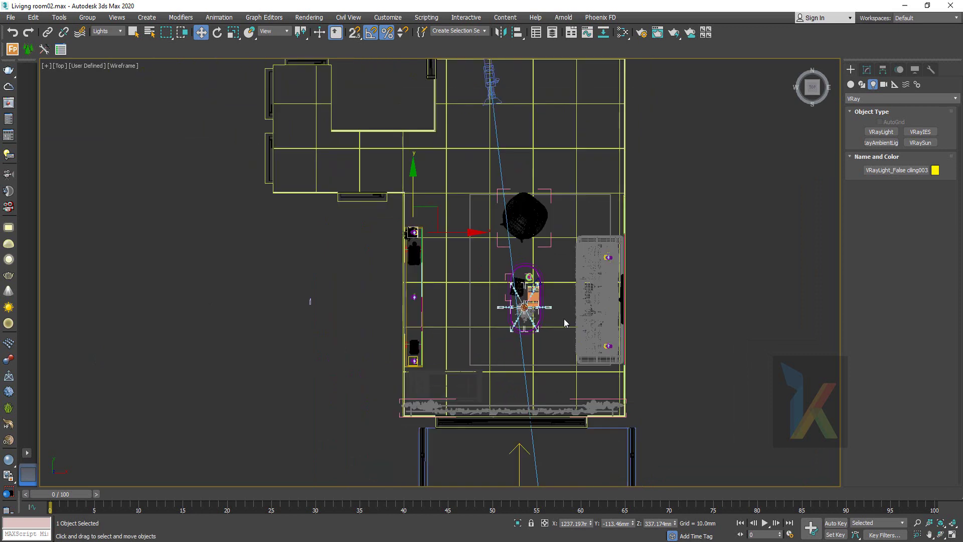
{"action": "scroll", "coordinate": [564, 318], "scroll_direction": "down", "scroll_amount": 2}
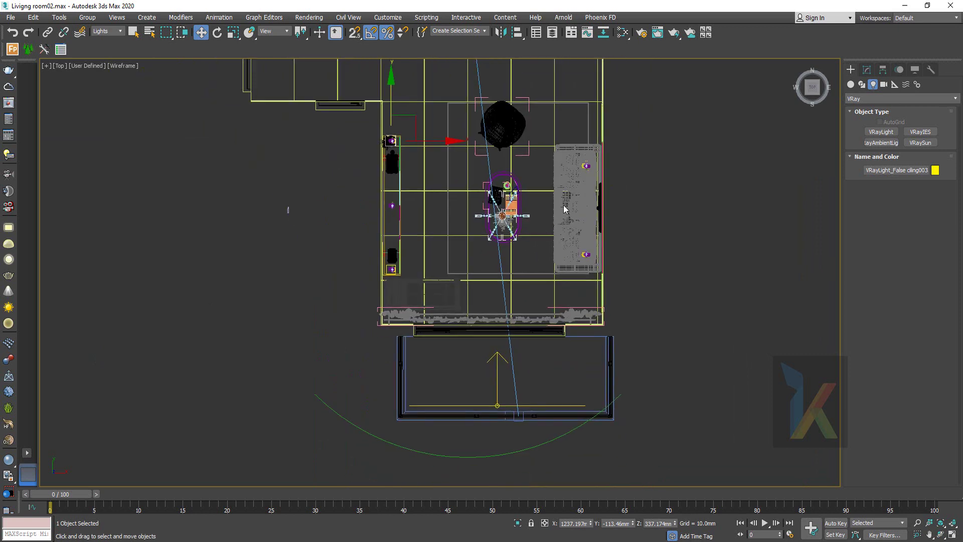
{"action": "middle_click_drag", "start_coordinate": [564, 207], "coordinate": [558, 276]}
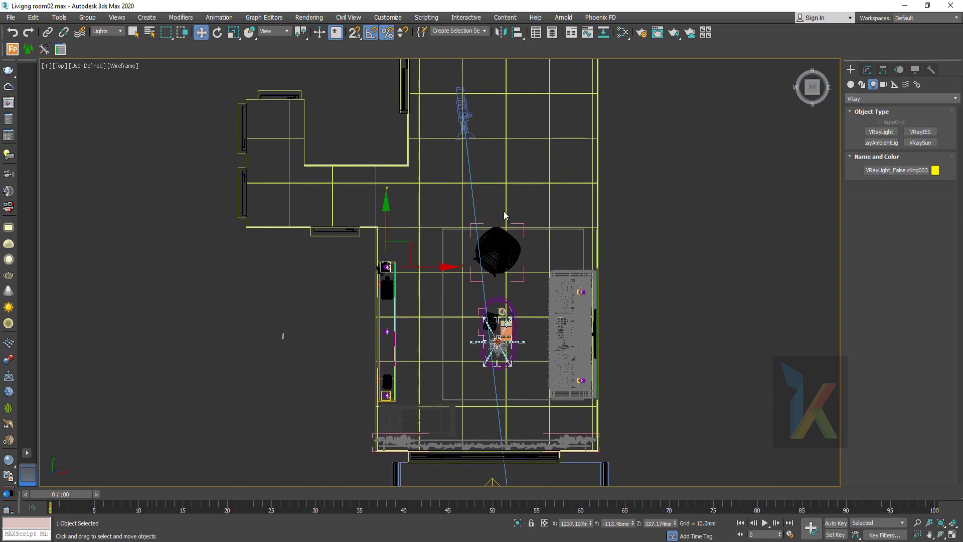
{"action": "key", "text": "c"}
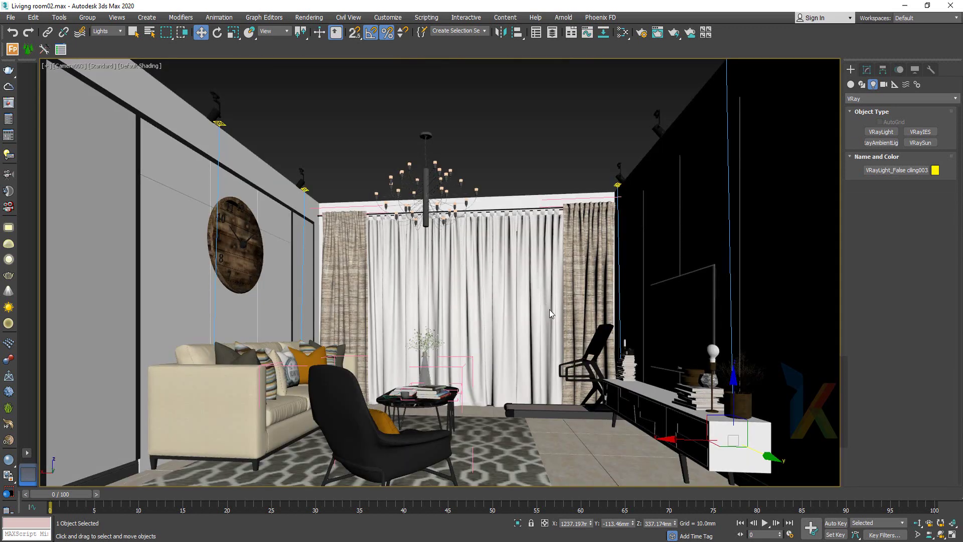
Change the V-Ray Bucket image sampler's Bucket width from 48 to 12 in Render Setup
{"action": "left_click", "coordinate": [8, 119]}
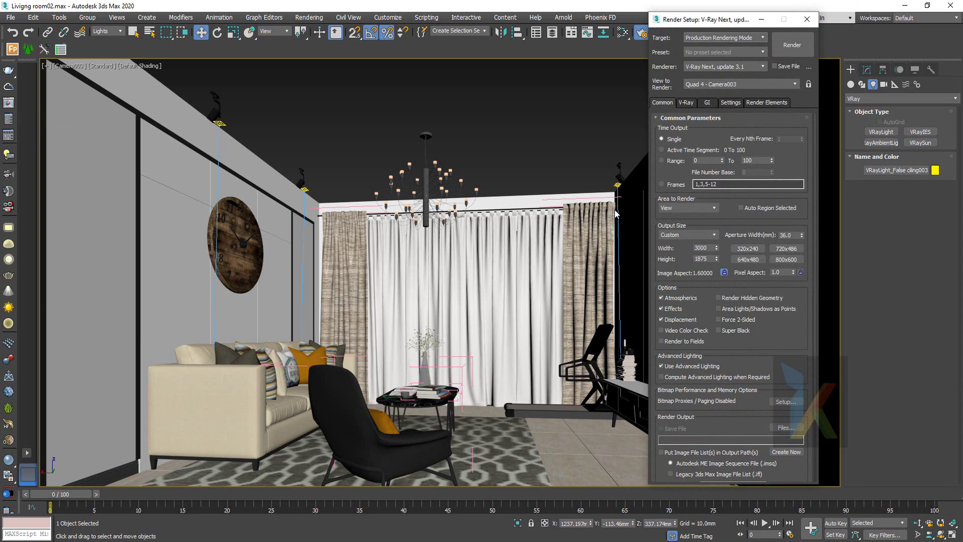
{"action": "left_click", "coordinate": [686, 103]}
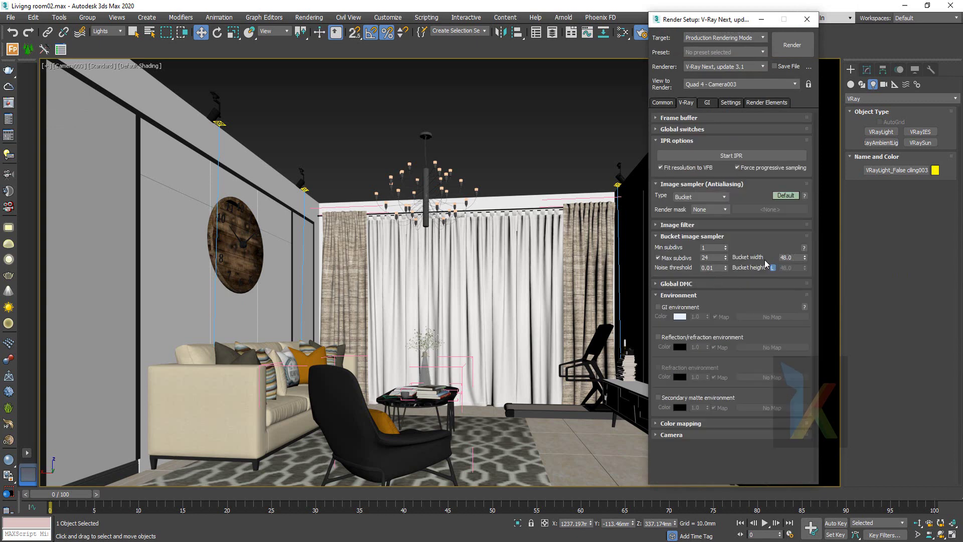
{"action": "left_click", "coordinate": [796, 258]}
{"action": "type", "text": "12"}
{"action": "left_click", "coordinate": [658, 284]}
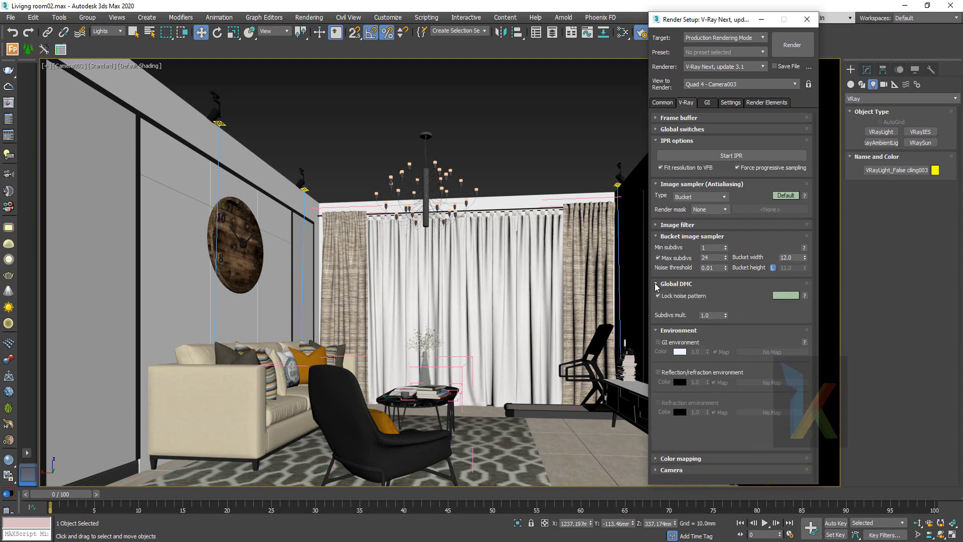
{"action": "left_click", "coordinate": [657, 284]}
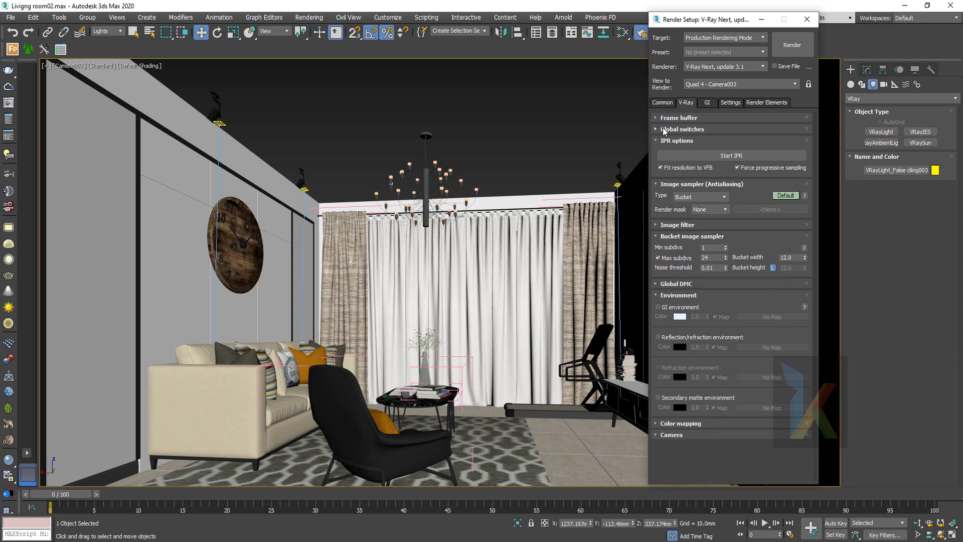
Set the irradiance map to the Low preset with Subdivs 50 and Interp. samples 20
{"action": "left_click", "coordinate": [708, 103]}
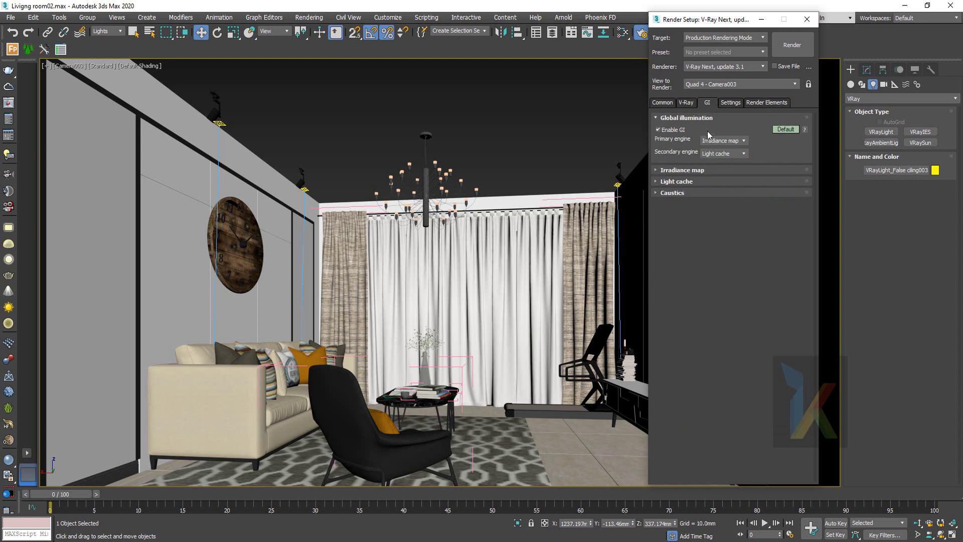
{"action": "left_click", "coordinate": [661, 170]}
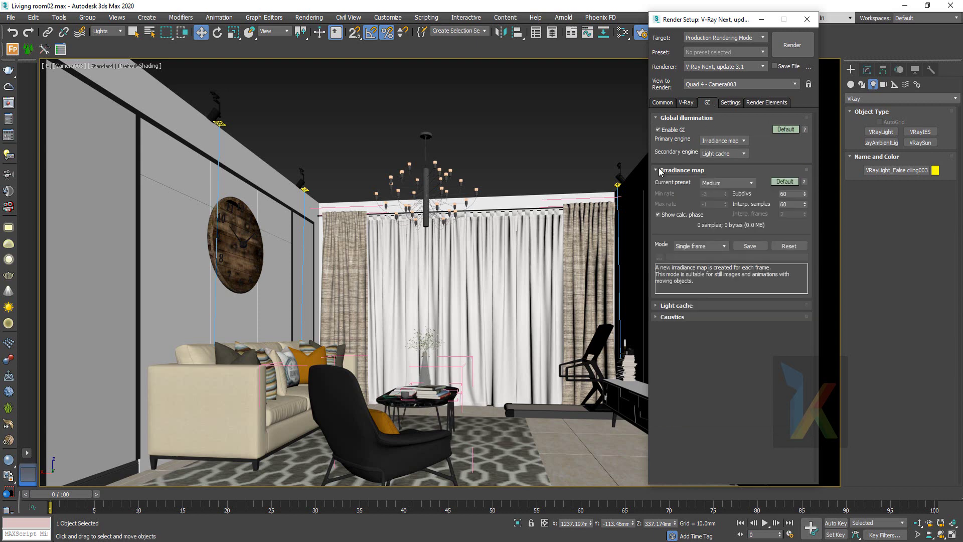
{"action": "left_click", "coordinate": [737, 184]}
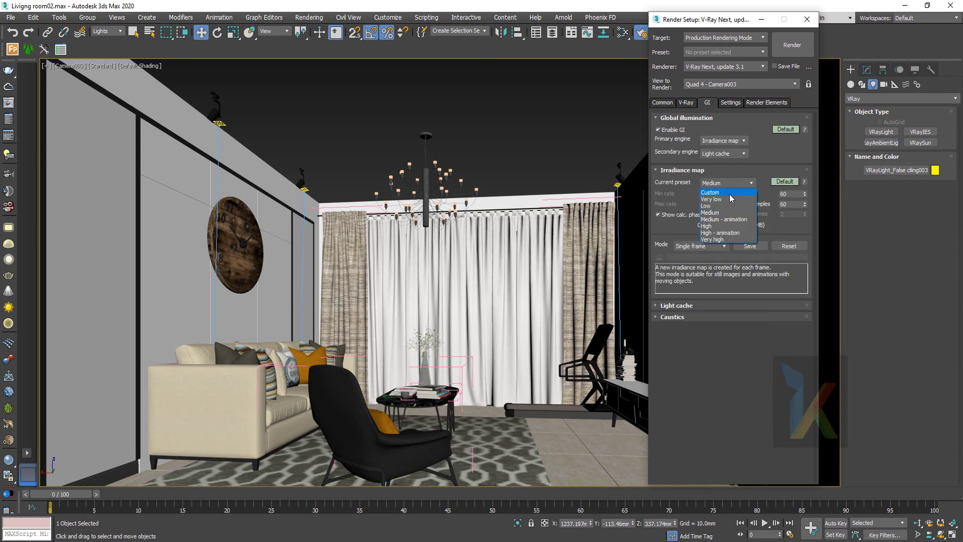
{"action": "left_click", "coordinate": [720, 206]}
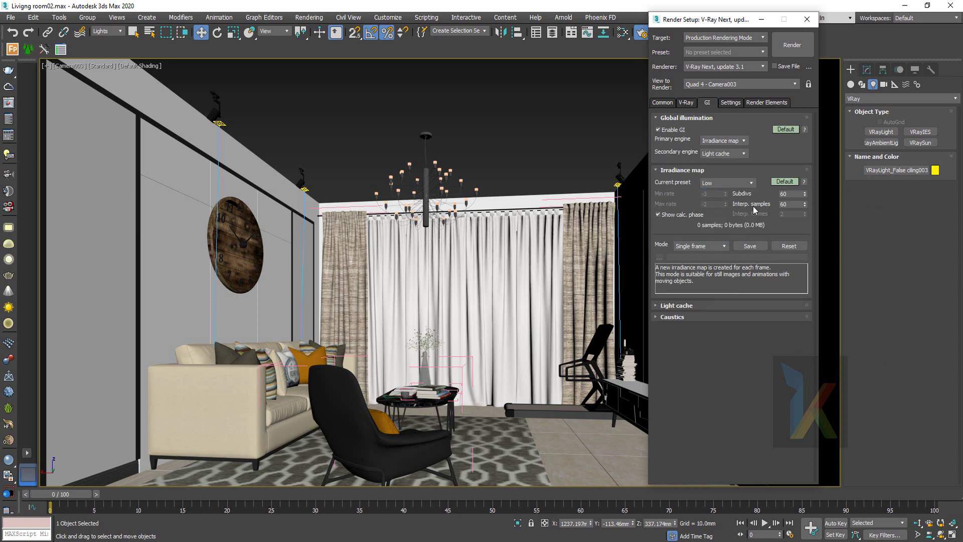
{"action": "left_click", "coordinate": [791, 204]}
{"action": "double_click", "coordinate": [783, 194]}
{"action": "key", "text": "Tab"}
{"action": "type", "text": "50"}
{"action": "key", "text": "Return"}
Set the Light cache Subdivs to 500
{"action": "left_click", "coordinate": [661, 306]}
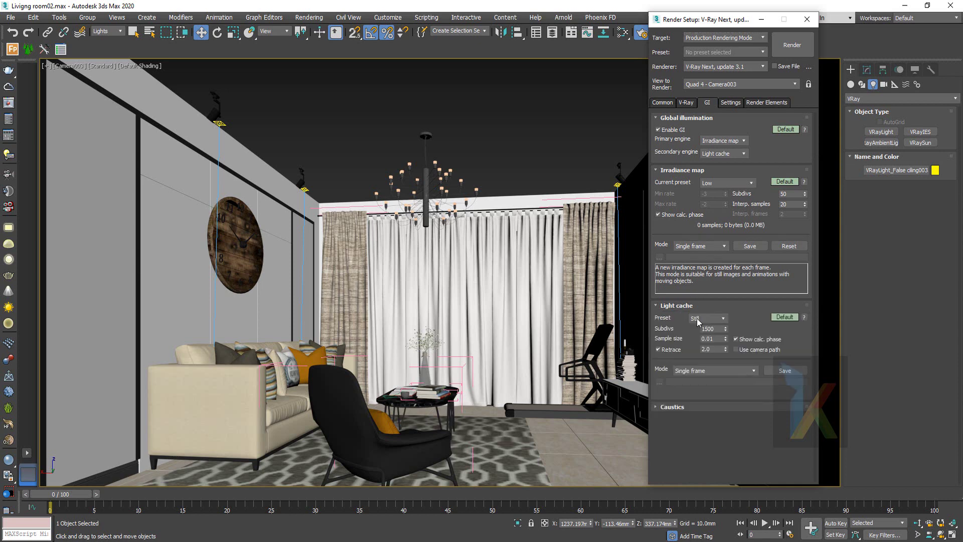
{"action": "double_click", "coordinate": [717, 328]}
{"action": "type", "text": "500"}
{"action": "left_click", "coordinate": [731, 103]}
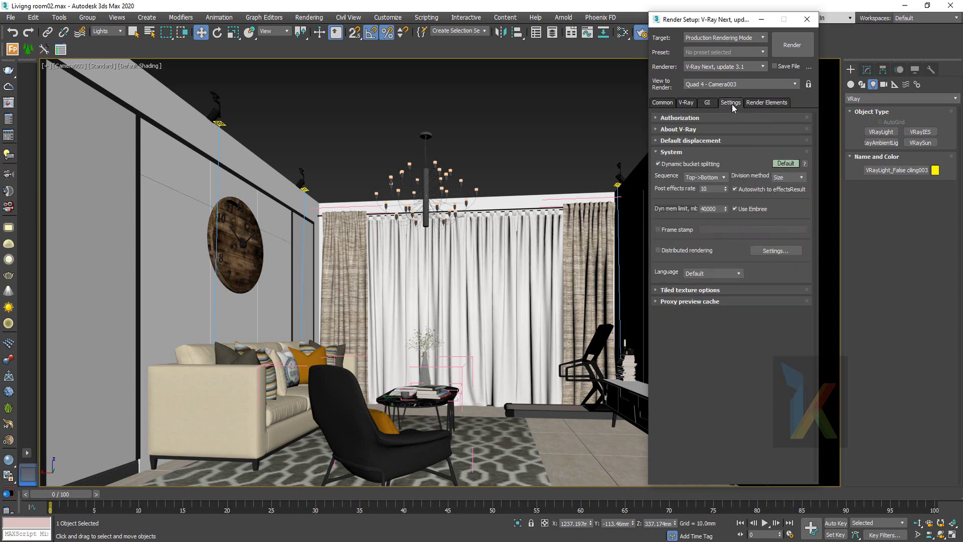
Set the bucket Sequence to Spiral and show Expert system options
{"action": "left_click", "coordinate": [709, 180]}
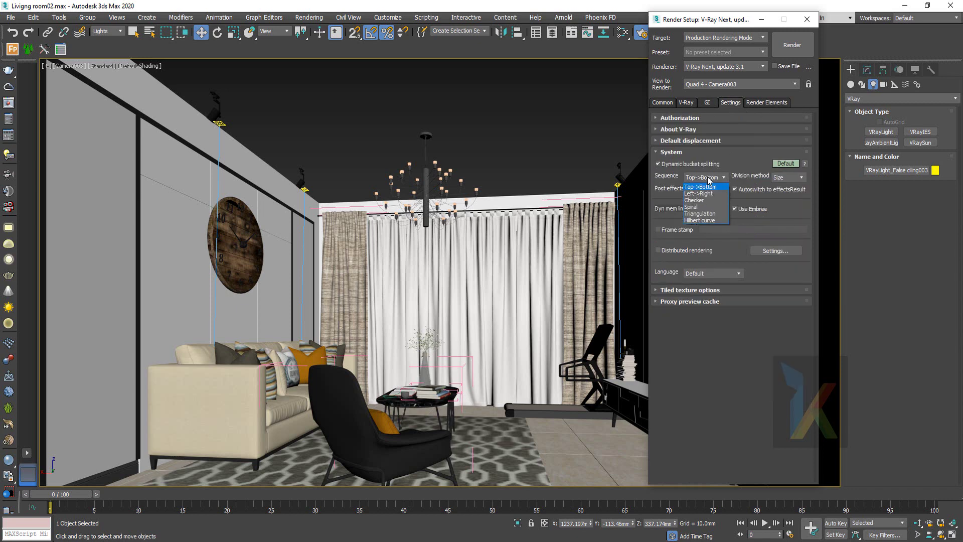
{"action": "left_click", "coordinate": [710, 207]}
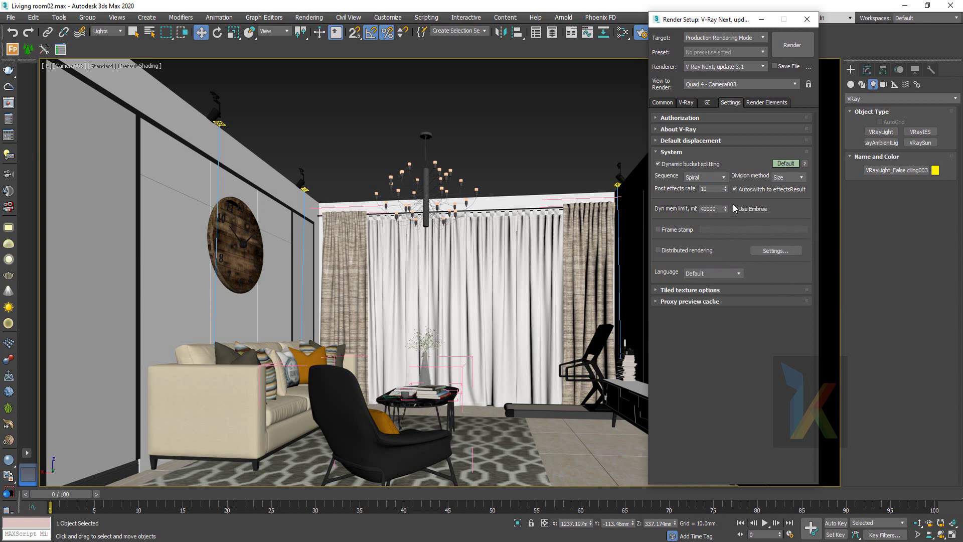
{"action": "left_click", "coordinate": [785, 164]}
{"action": "left_click", "coordinate": [794, 164]}
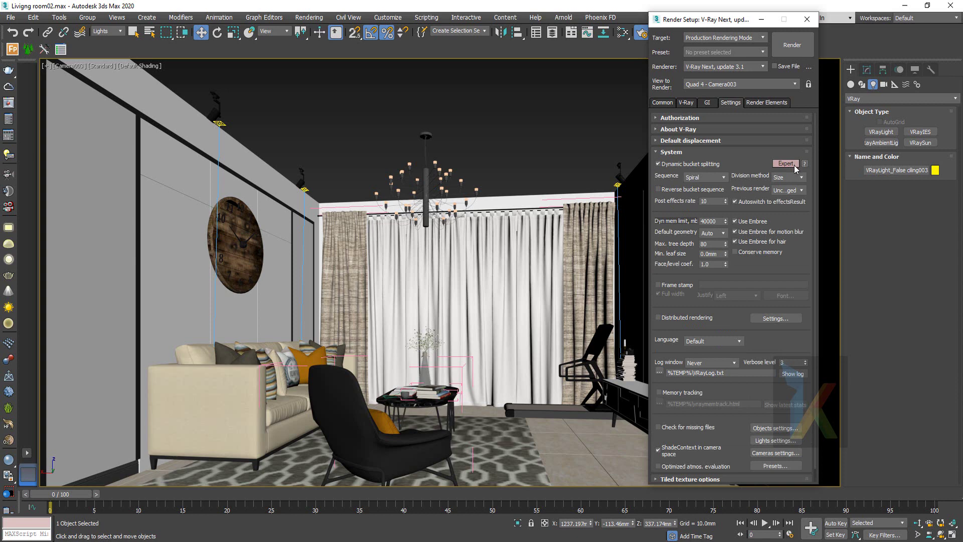
Enable Conserve memory, disable Embree for hair, and set Dyn mem limit to 0
{"action": "left_click", "coordinate": [742, 253]}
{"action": "left_click", "coordinate": [723, 234]}
{"action": "left_click", "coordinate": [723, 234]}
{"action": "left_click", "coordinate": [716, 221]}
{"action": "type", "text": "0"}
{"action": "left_click", "coordinate": [724, 234]}
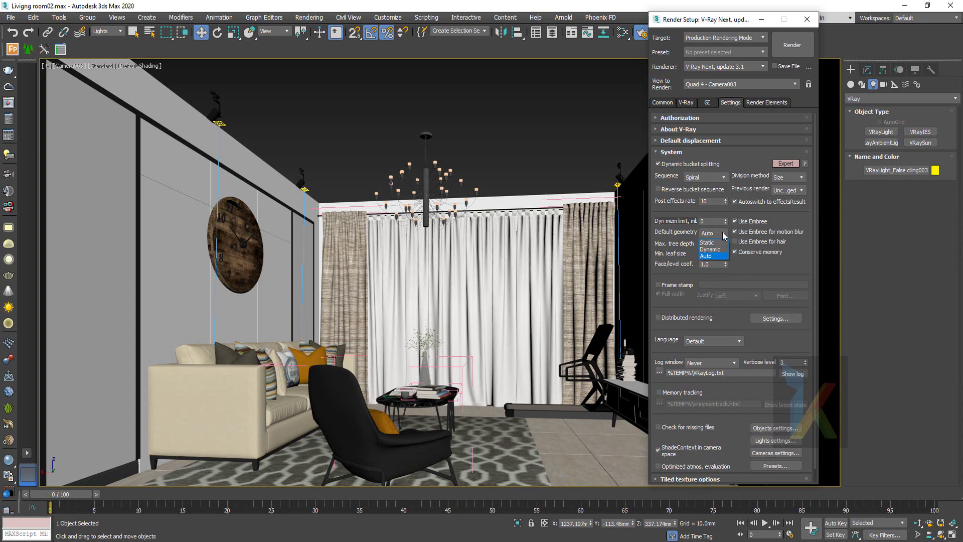
{"action": "left_click", "coordinate": [724, 236]}
{"action": "left_click_drag", "start_coordinate": [791, 269], "coordinate": [793, 245]}
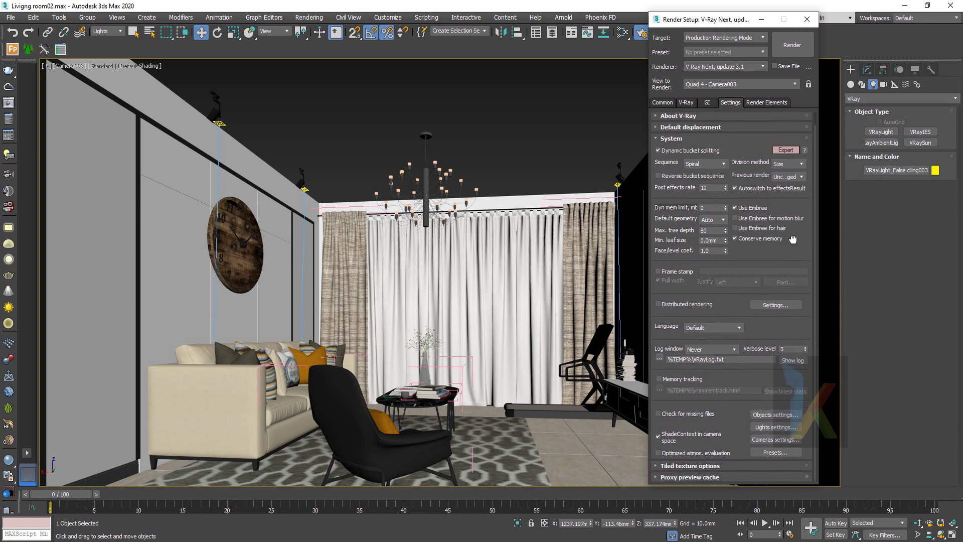
Set output to HDTV (video) at 1280x720 and enable Viewport Clipping in the camera view
{"action": "left_click", "coordinate": [766, 103]}
{"action": "left_click", "coordinate": [737, 103]}
{"action": "left_click", "coordinate": [663, 103]}
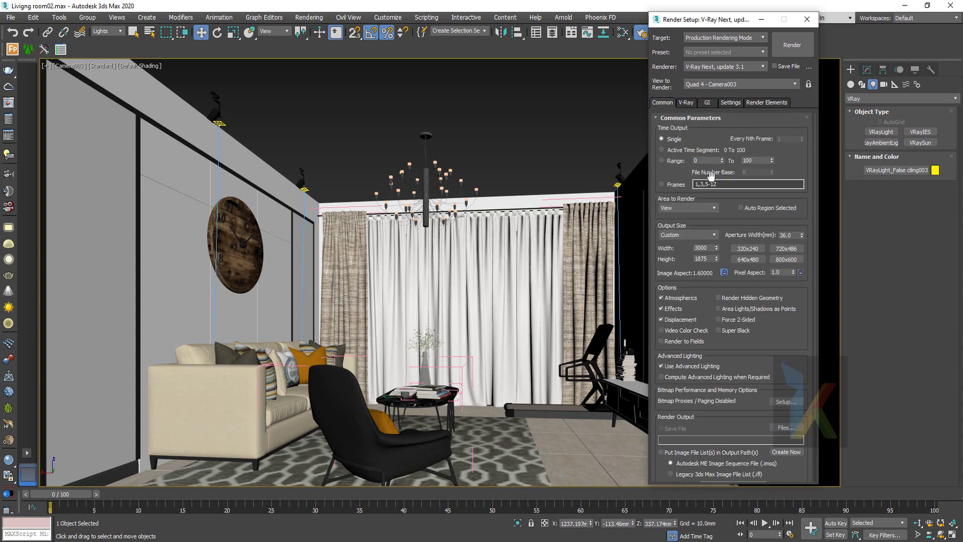
{"action": "left_click", "coordinate": [682, 236]}
{"action": "left_click", "coordinate": [676, 370]}
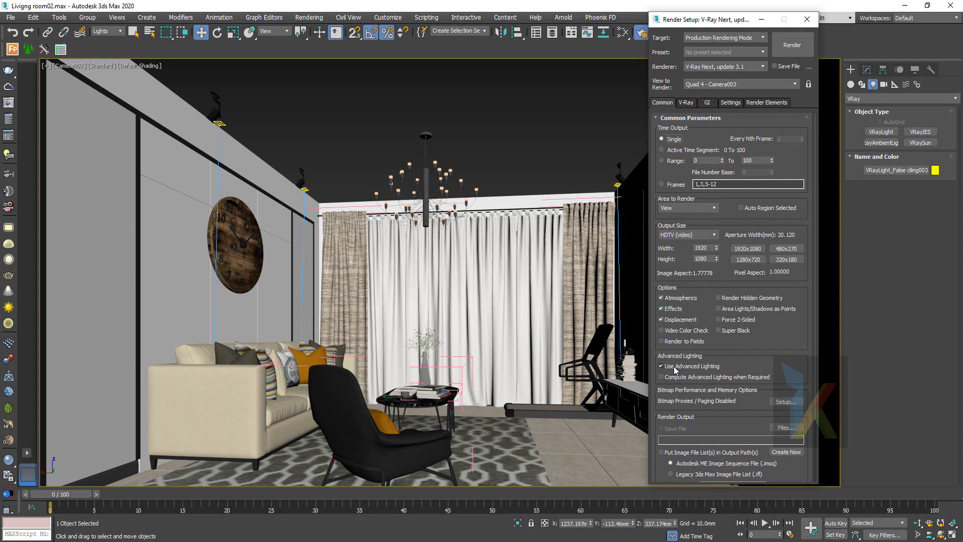
{"action": "left_click", "coordinate": [748, 260]}
{"action": "left_click", "coordinate": [62, 70]}
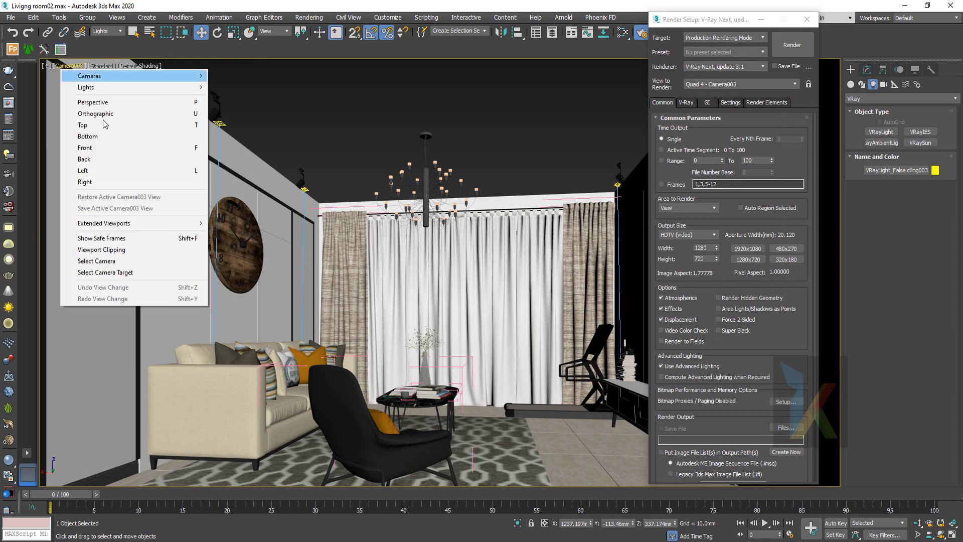
{"action": "left_click", "coordinate": [126, 249]}
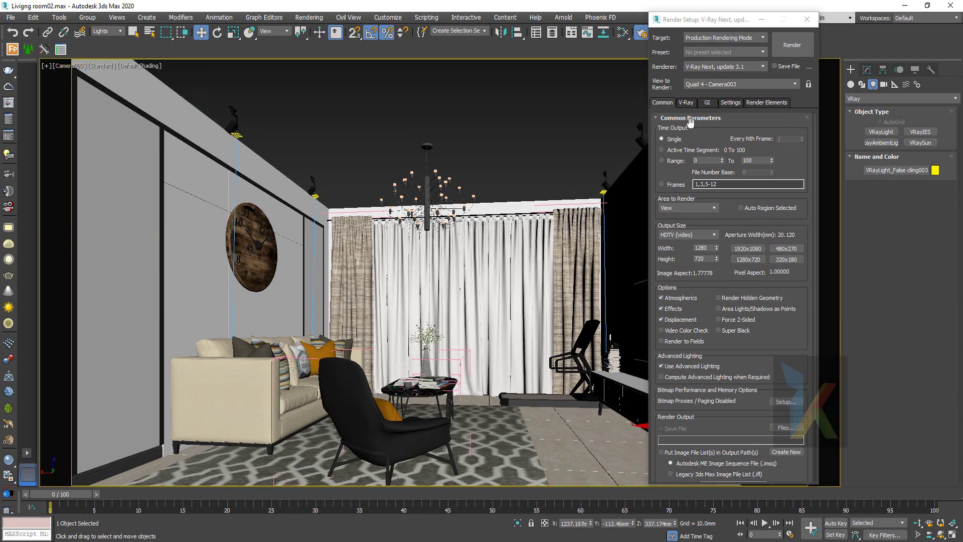
Run a 1280×720 test render of Camera003, then minimize the V-Ray frame buffer
{"action": "left_click", "coordinate": [793, 46]}
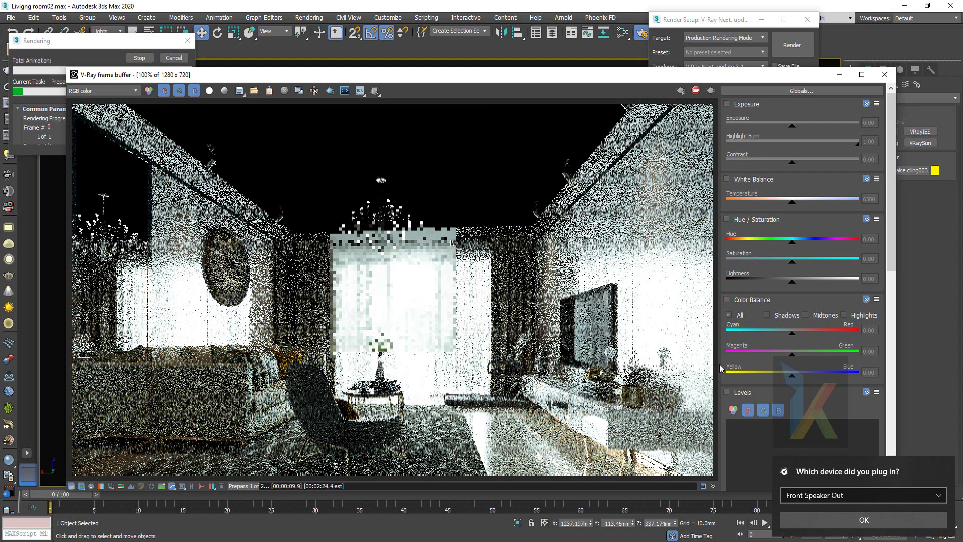
{"action": "left_click", "coordinate": [883, 522]}
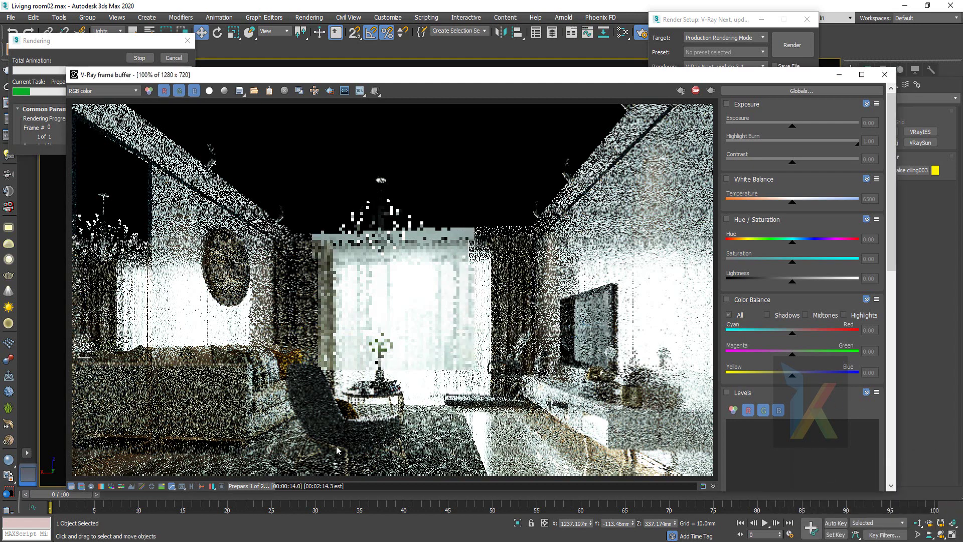
{"action": "left_click", "coordinate": [75, 486]}
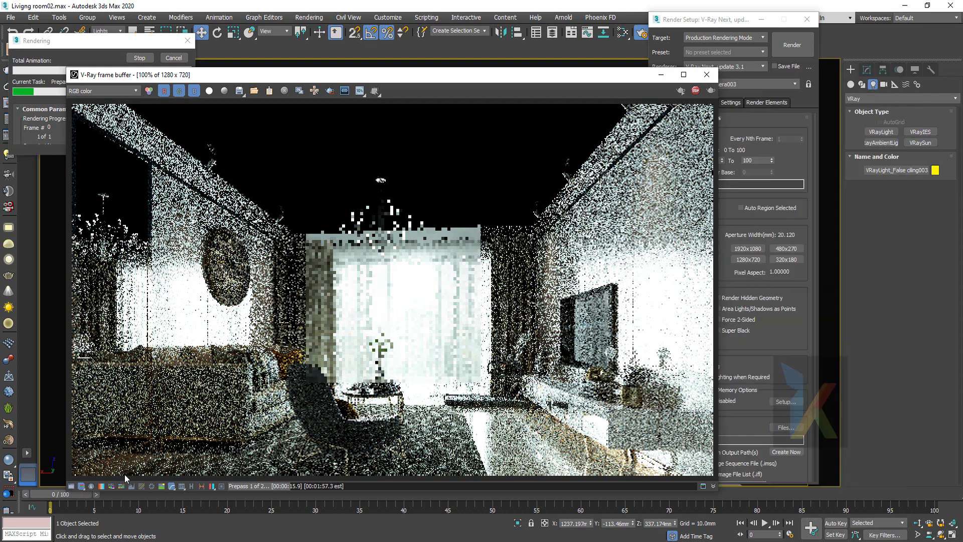
{"action": "left_click_drag", "start_coordinate": [557, 75], "coordinate": [587, 60]}
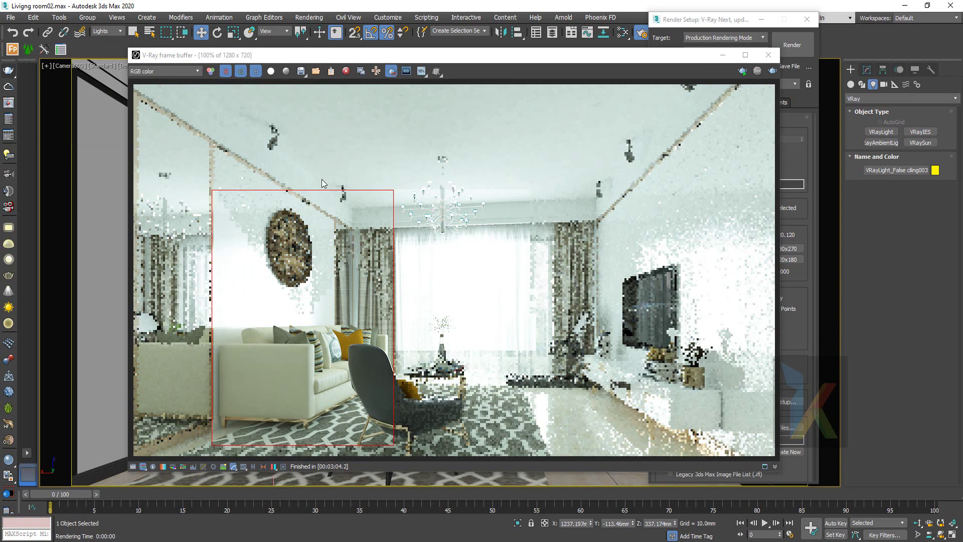
{"action": "left_click", "coordinate": [723, 56]}
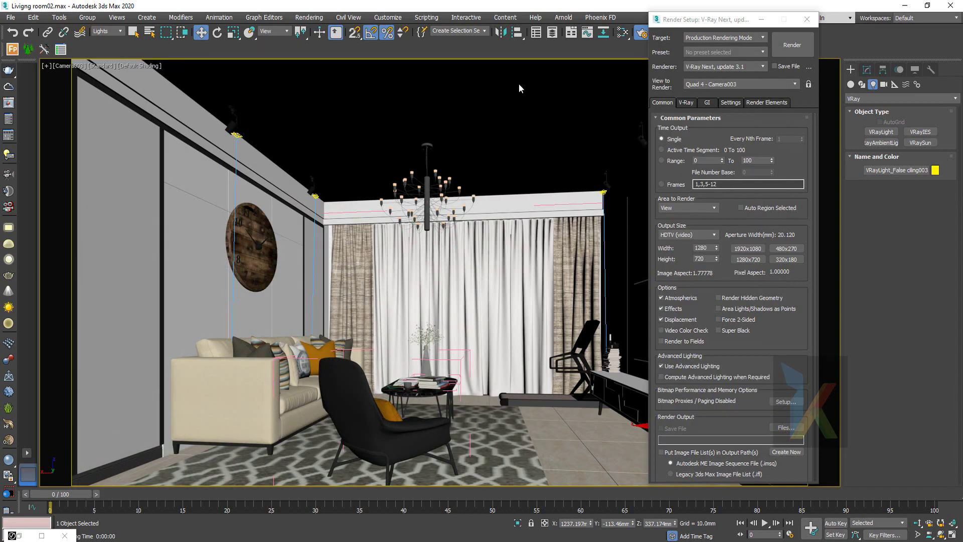
Inspect VRayLight_False ciling's peach colour and 10.0 multiplier in the Modify panel
{"action": "left_click", "coordinate": [237, 135]}
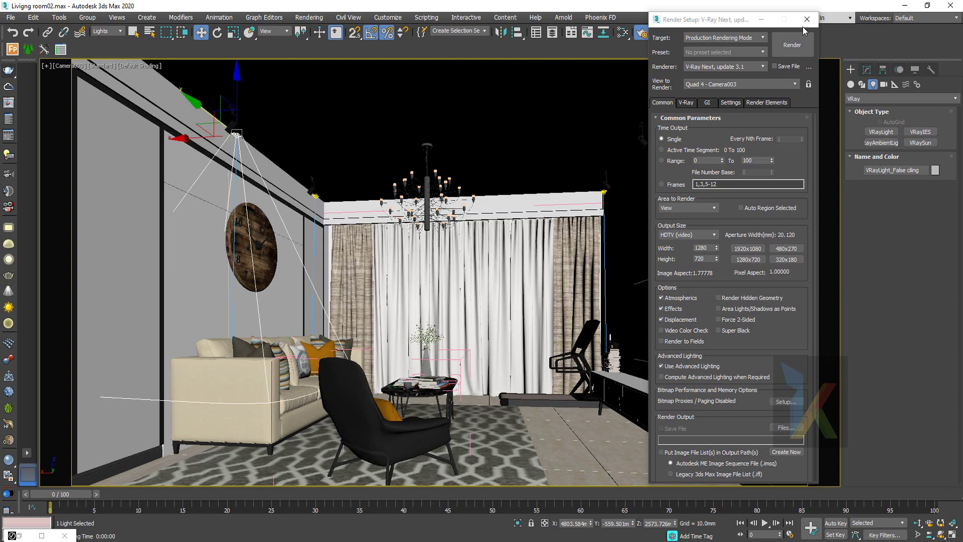
{"action": "key", "text": "F10"}
{"action": "left_click", "coordinate": [867, 69]}
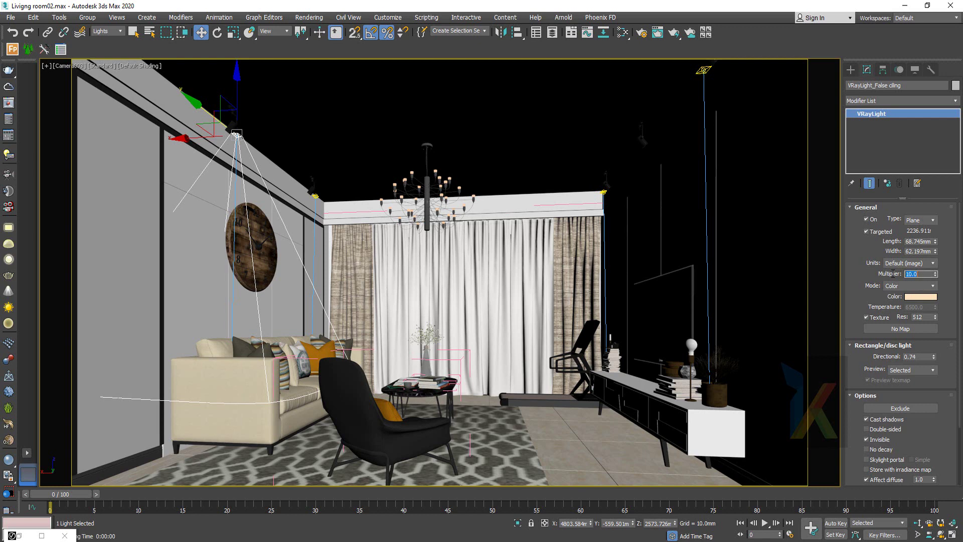
{"action": "left_click", "coordinate": [906, 330]}
{"action": "left_click", "coordinate": [923, 297]}
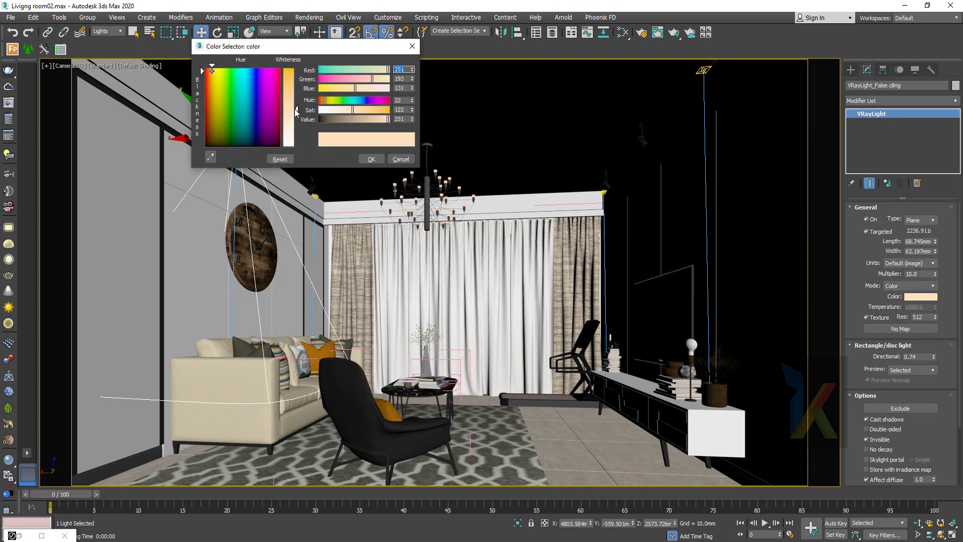
{"action": "left_click", "coordinate": [371, 159]}
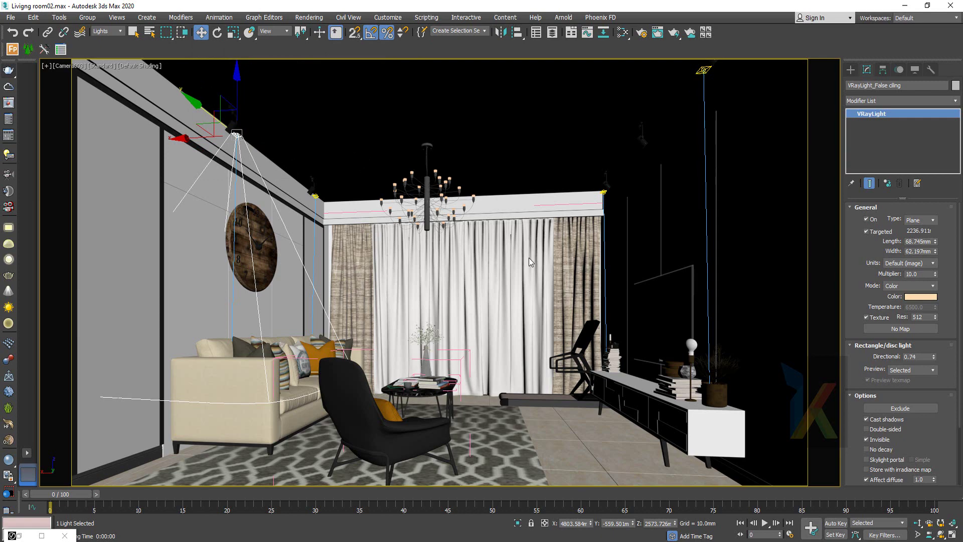
Set window light VRayLight001's multiplier to 30.0, then return to the Camera003 view
{"action": "key", "text": "p"}
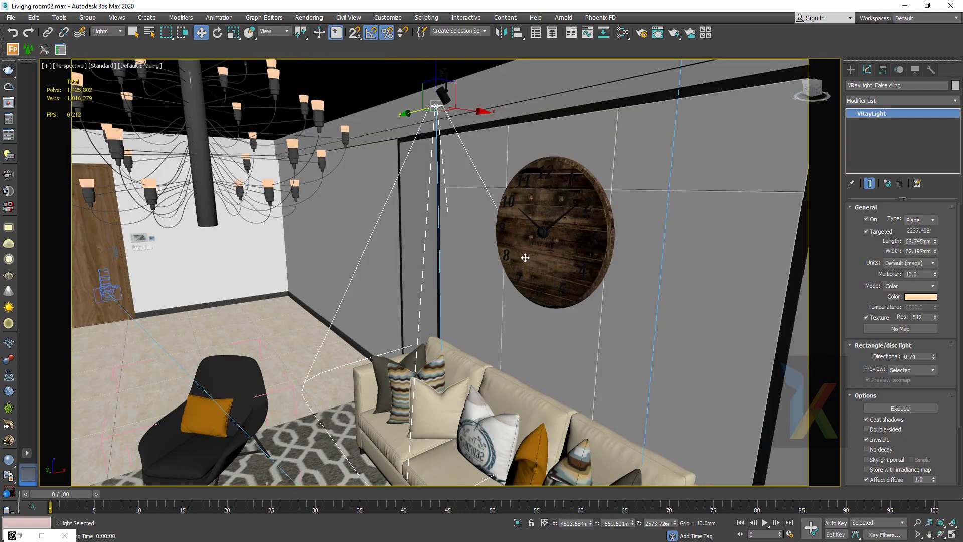
{"action": "key", "text": "z"}
{"action": "middle_click_drag", "start_coordinate": [540, 305], "coordinate": [570, 279], "text": "alt"}
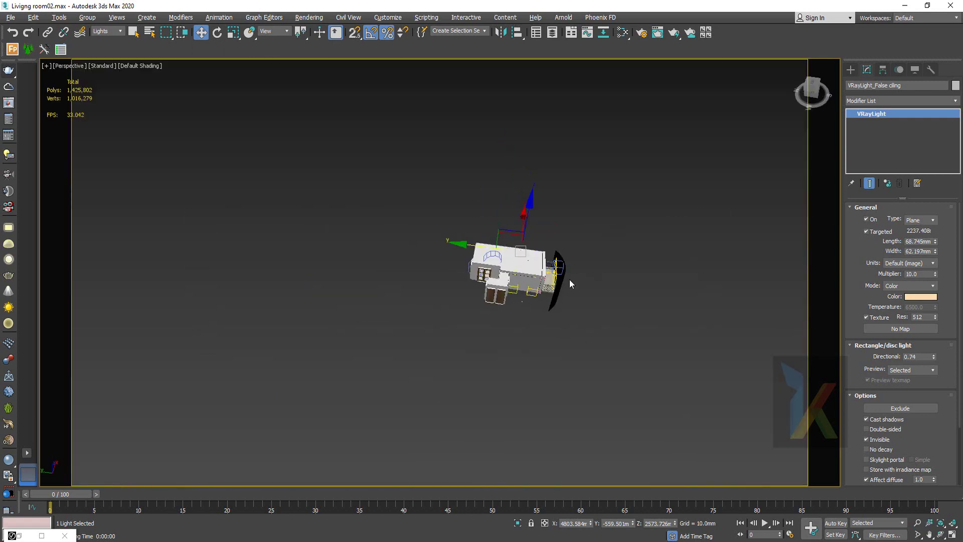
{"action": "scroll", "coordinate": [570, 278], "scroll_direction": "up", "scroll_amount": 5}
{"action": "left_click", "coordinate": [499, 257]}
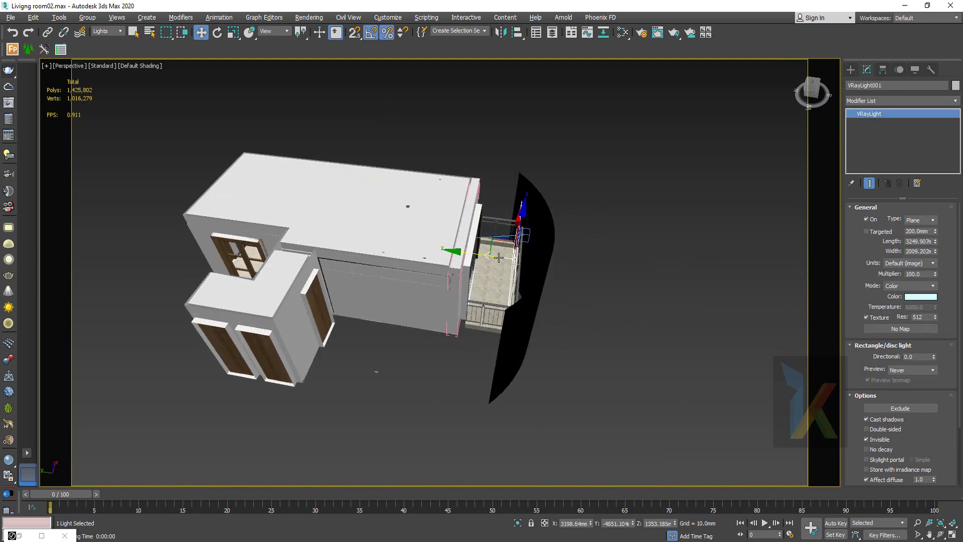
{"action": "double_click", "coordinate": [909, 275]}
{"action": "type", "text": "30"}
{"action": "right_click", "coordinate": [580, 256]}
{"action": "key", "text": "c"}
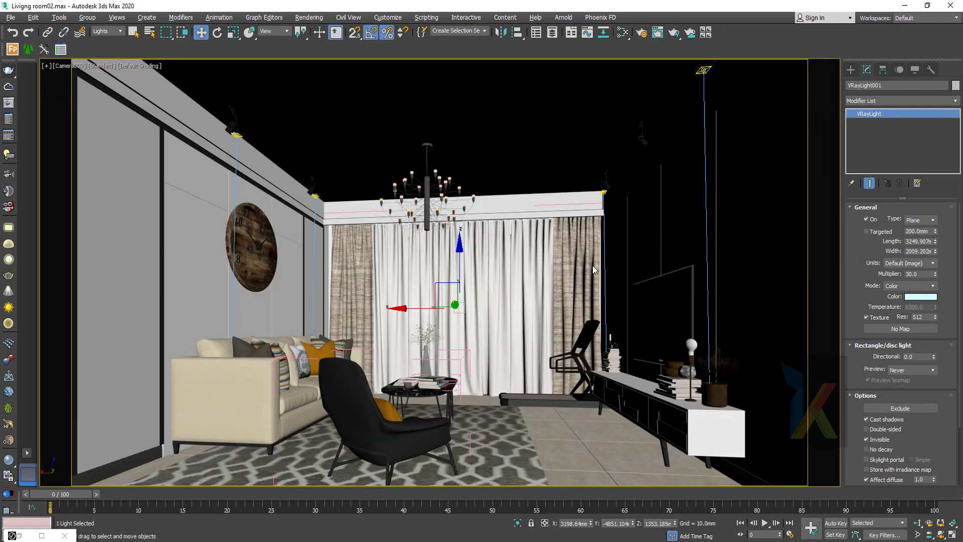
Tint window light VRayLight001 blue and render a region over the clock and sofa
{"action": "left_click", "coordinate": [11, 103]}
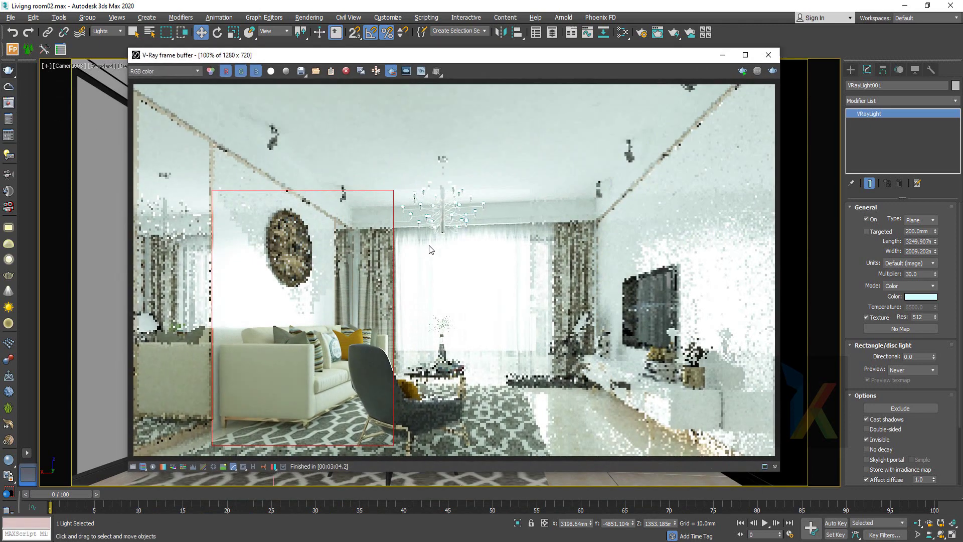
{"action": "left_click", "coordinate": [914, 297]}
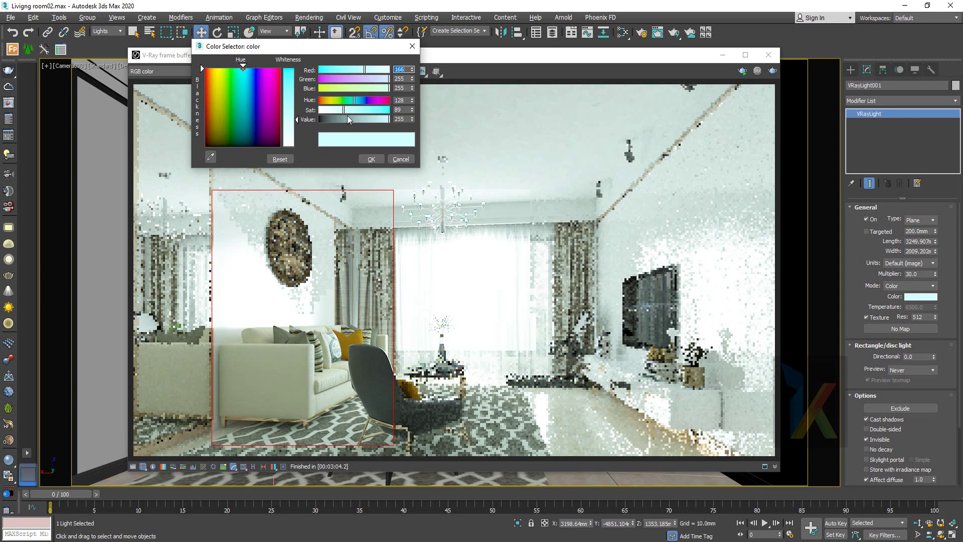
{"action": "left_click_drag", "start_coordinate": [385, 120], "coordinate": [361, 102]}
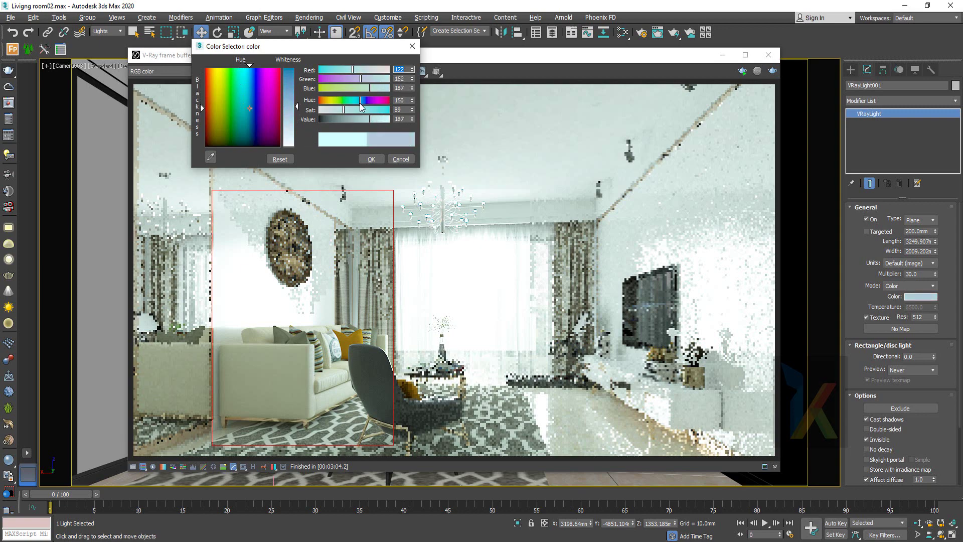
{"action": "left_click_drag", "start_coordinate": [297, 106], "coordinate": [296, 100]}
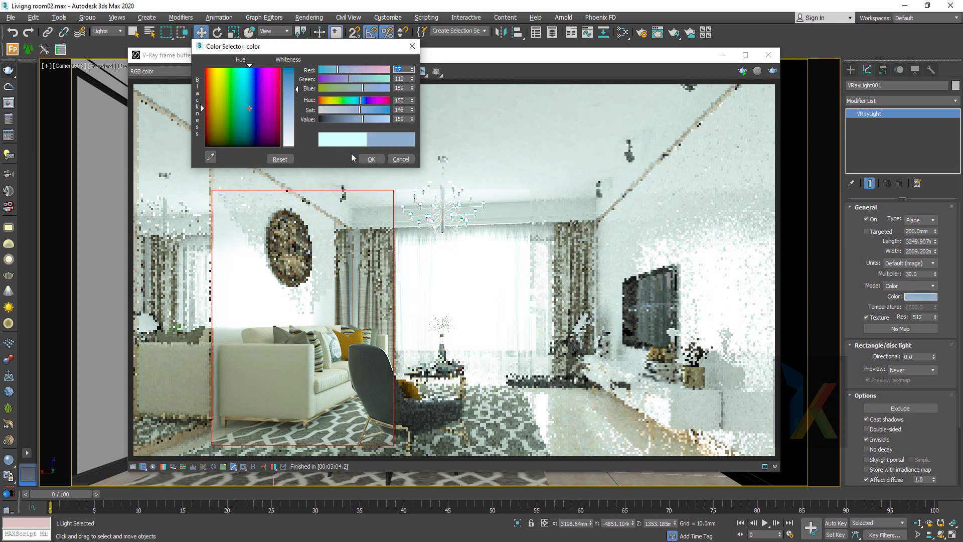
{"action": "left_click", "coordinate": [371, 159]}
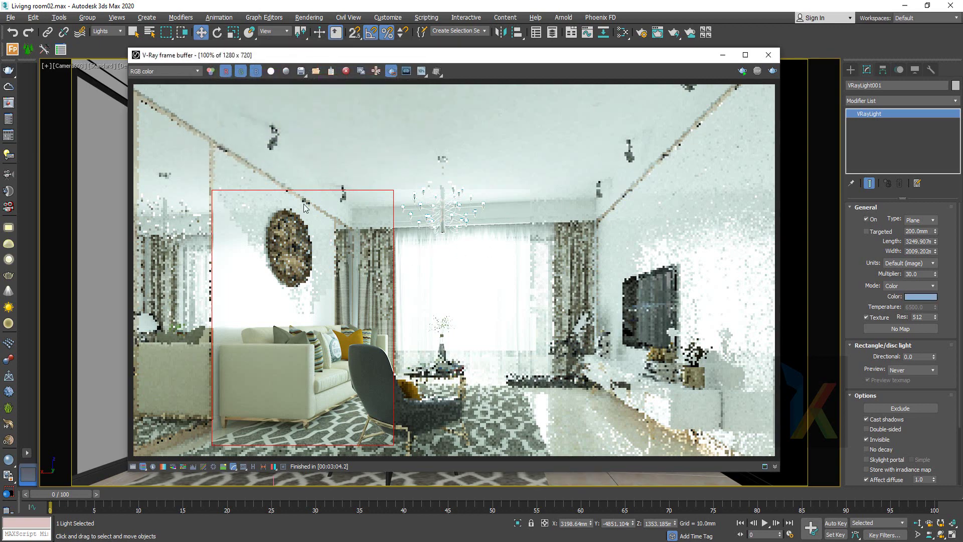
{"action": "left_click_drag", "start_coordinate": [254, 145], "coordinate": [483, 416]}
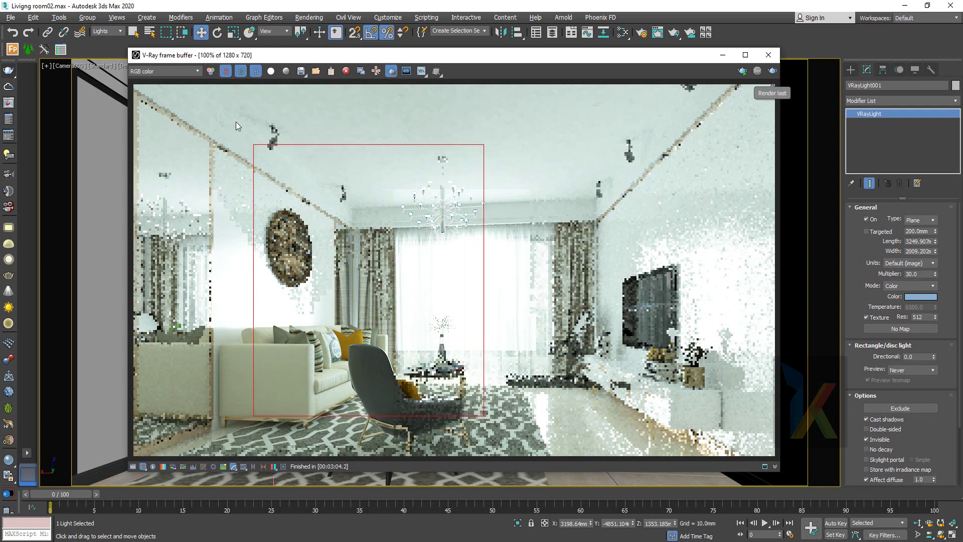
{"action": "left_click_drag", "start_coordinate": [233, 120], "coordinate": [422, 434]}
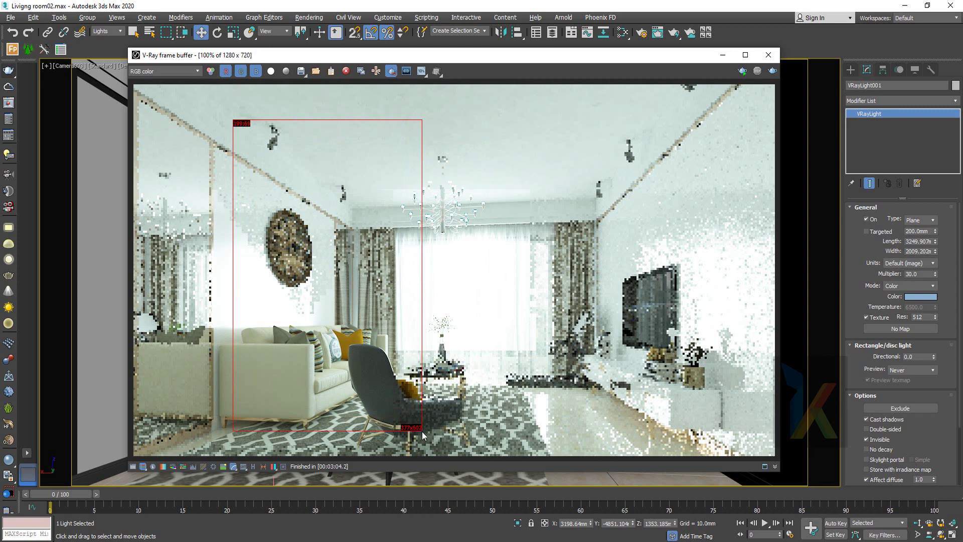
{"action": "left_click", "coordinate": [773, 71]}
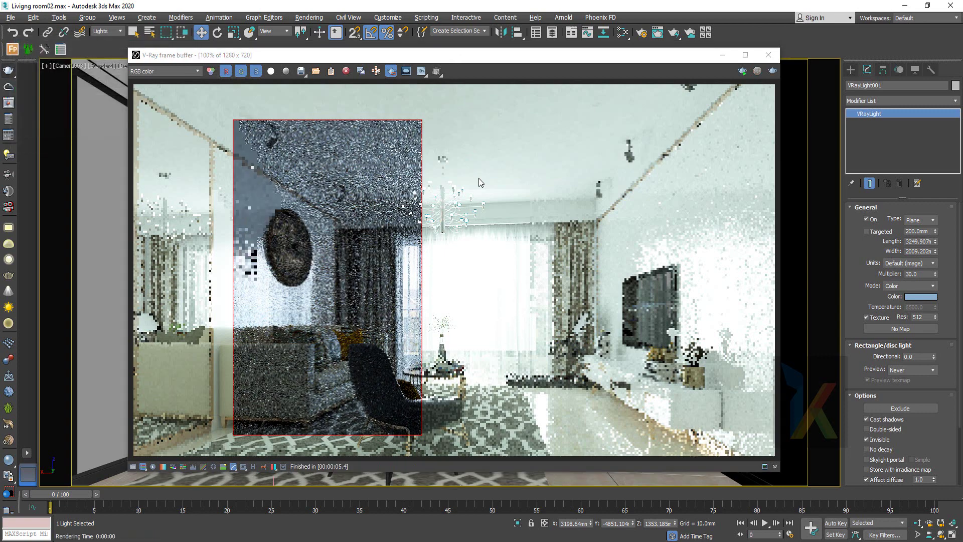
Make VRayLight001 a paler blue (RGB 164, 185, 209) and re-render the region
{"action": "left_click", "coordinate": [920, 297]}
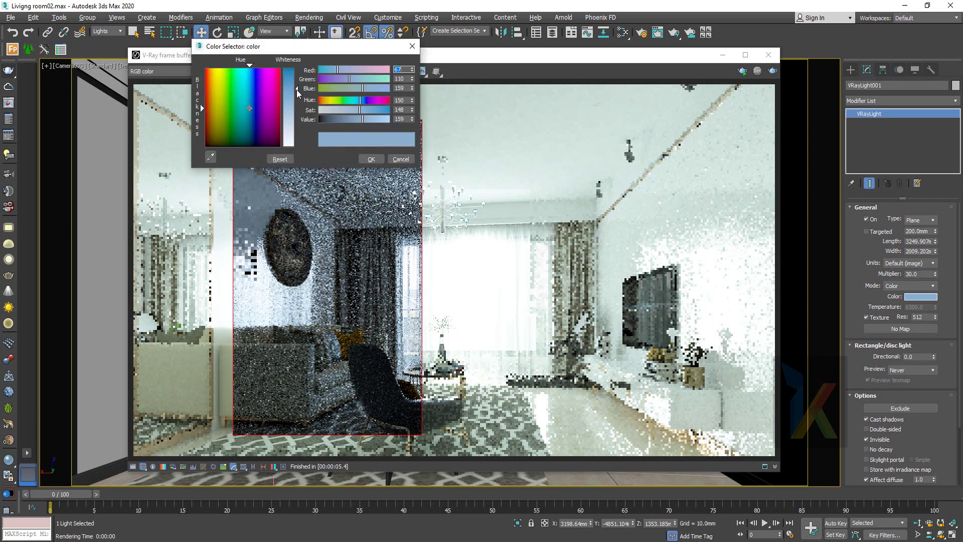
{"action": "left_click_drag", "start_coordinate": [297, 89], "coordinate": [296, 119]}
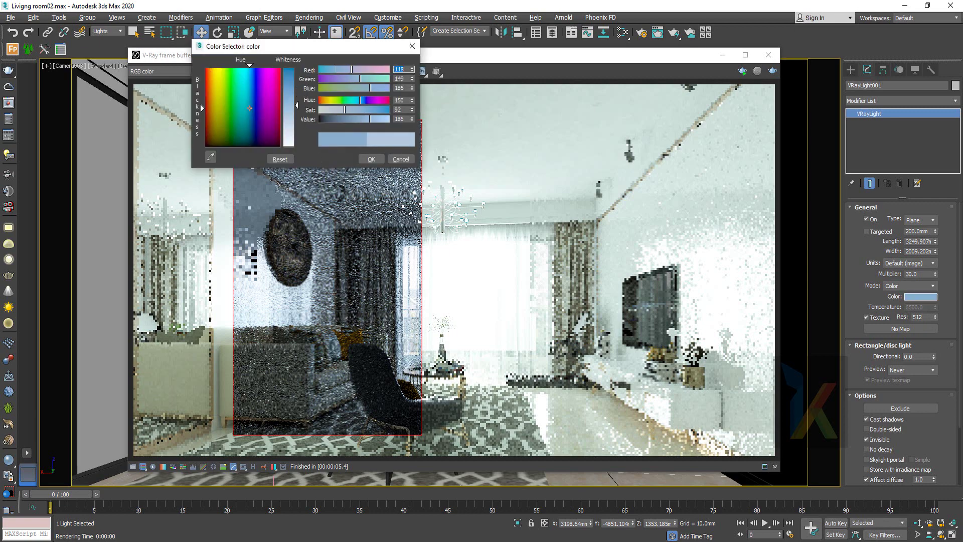
{"action": "left_click", "coordinate": [366, 160]}
{"action": "left_click", "coordinate": [773, 71]}
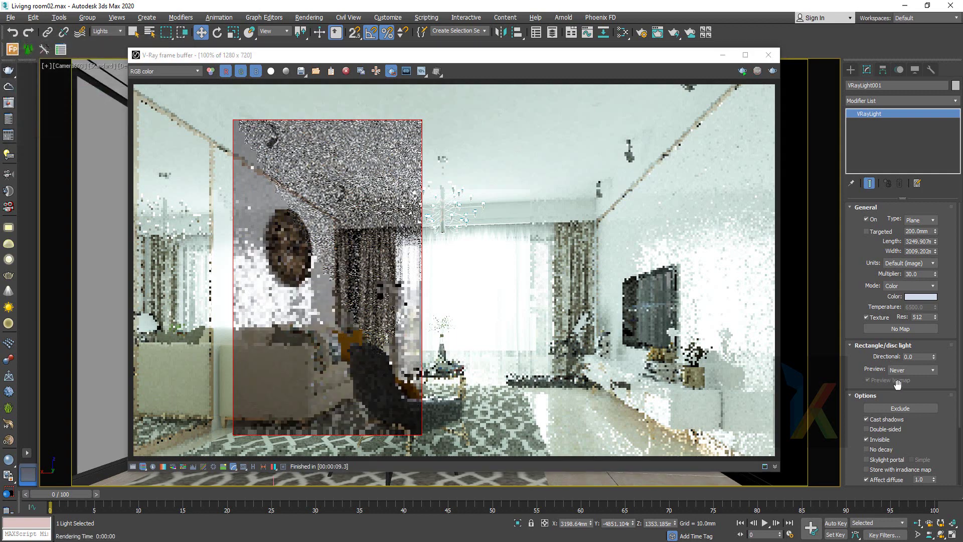
Expand the light's Sampling rollout, then start another region test render and stop it
{"action": "left_click_drag", "start_coordinate": [859, 380], "coordinate": [858, 298]}
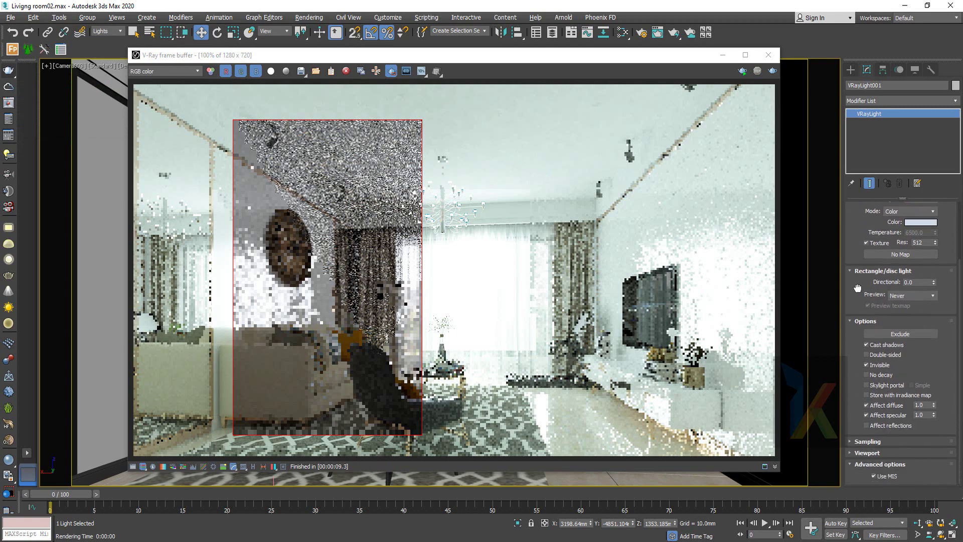
{"action": "left_click", "coordinate": [850, 440]}
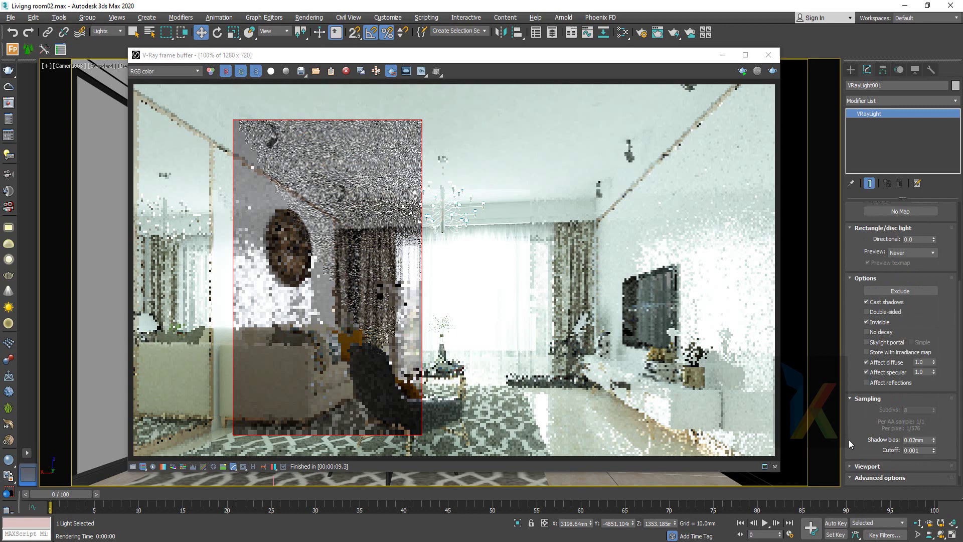
{"action": "left_click", "coordinate": [773, 71]}
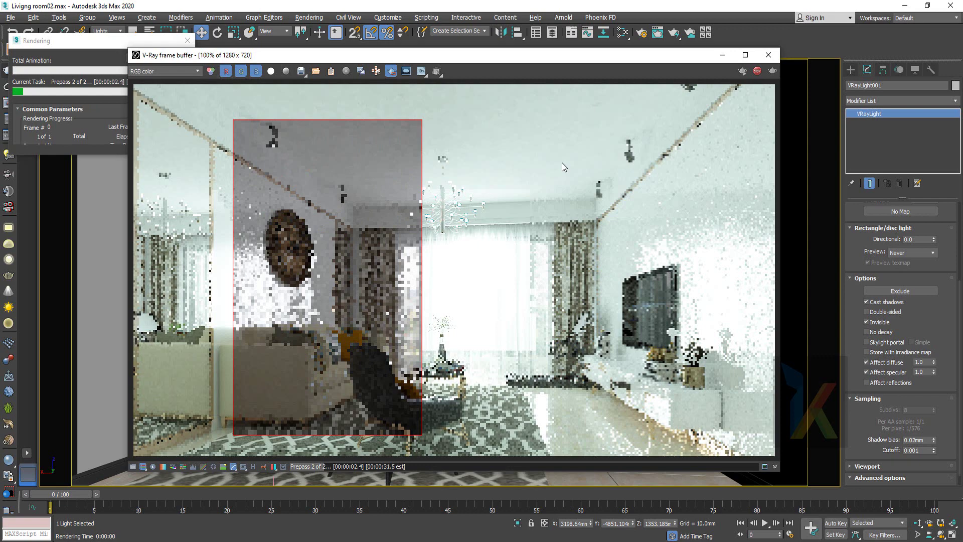
{"action": "key", "text": "Escape"}
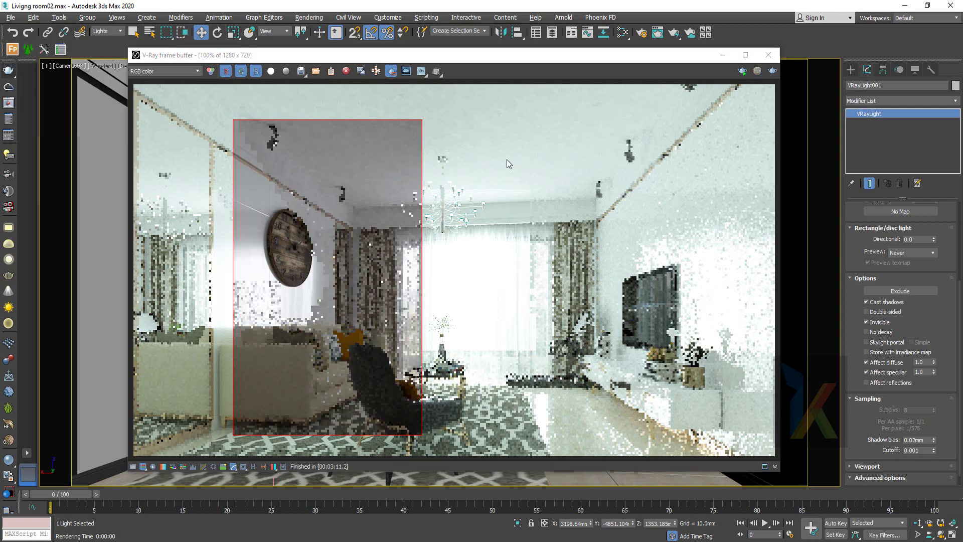
Zoom the frame buffer to 200% on the clock, zoom back out, and close it
{"action": "scroll", "coordinate": [322, 263], "scroll_direction": "up", "scroll_amount": 2}
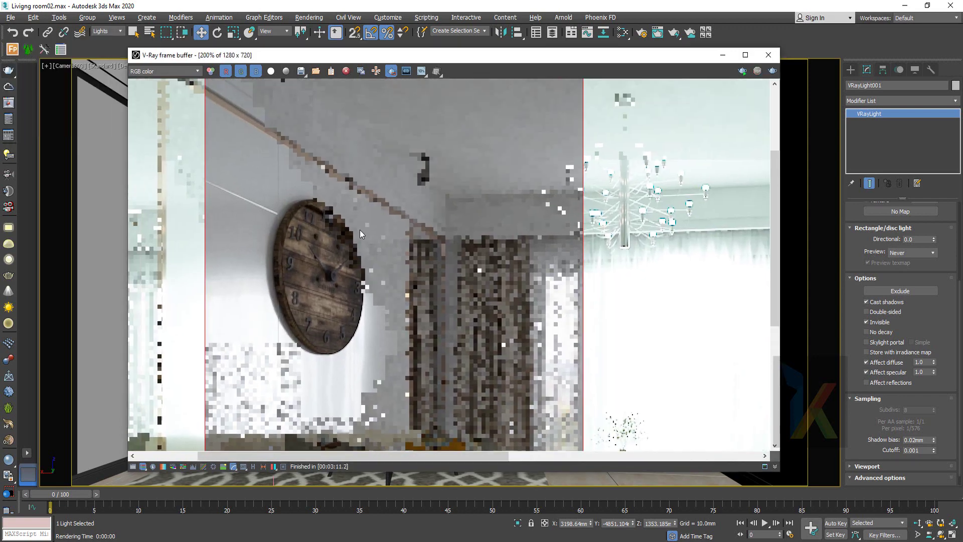
{"action": "middle_click_drag", "start_coordinate": [290, 291], "coordinate": [317, 271]}
{"action": "scroll", "coordinate": [323, 206], "scroll_direction": "down", "scroll_amount": 2}
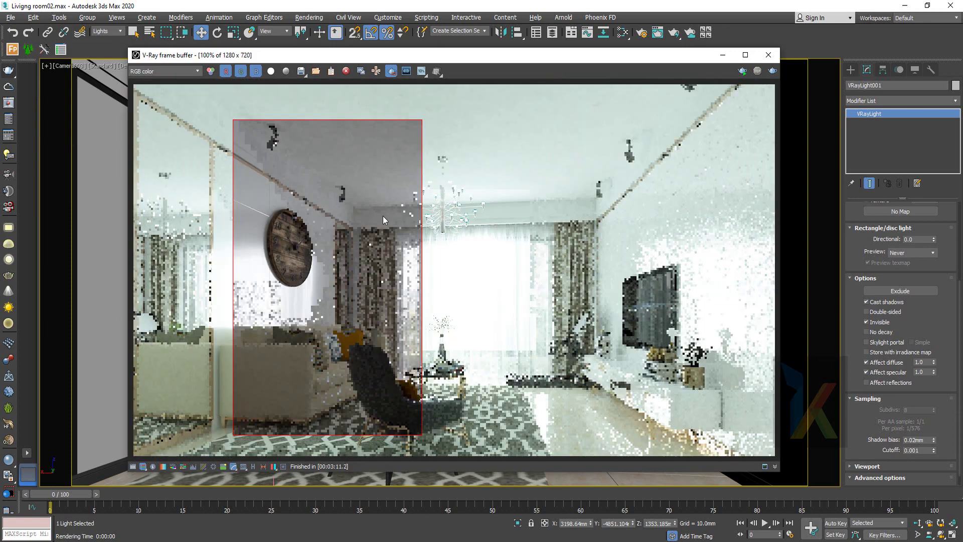
{"action": "left_click", "coordinate": [768, 55]}
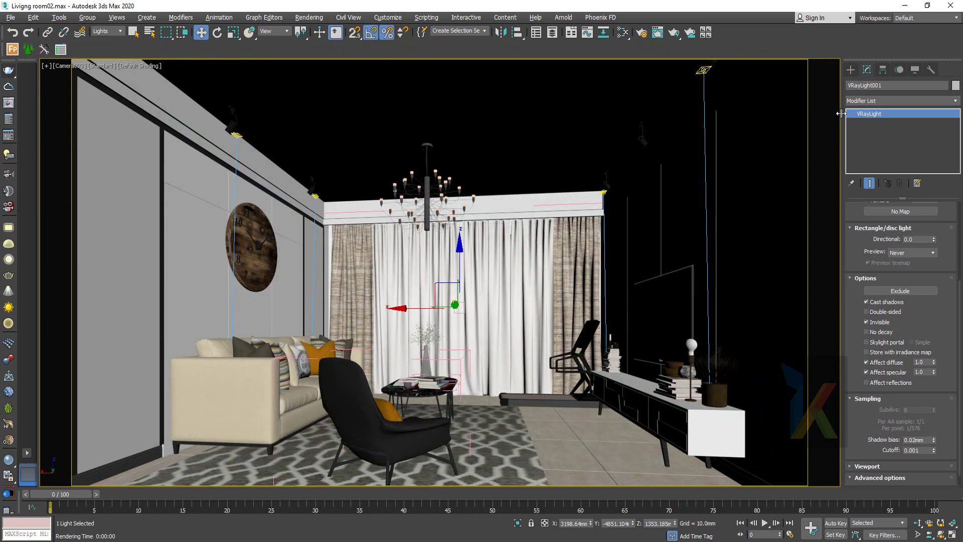
Create a V-Ray sphere light over a chandelier bulb in the Top view
{"action": "left_click", "coordinate": [851, 70]}
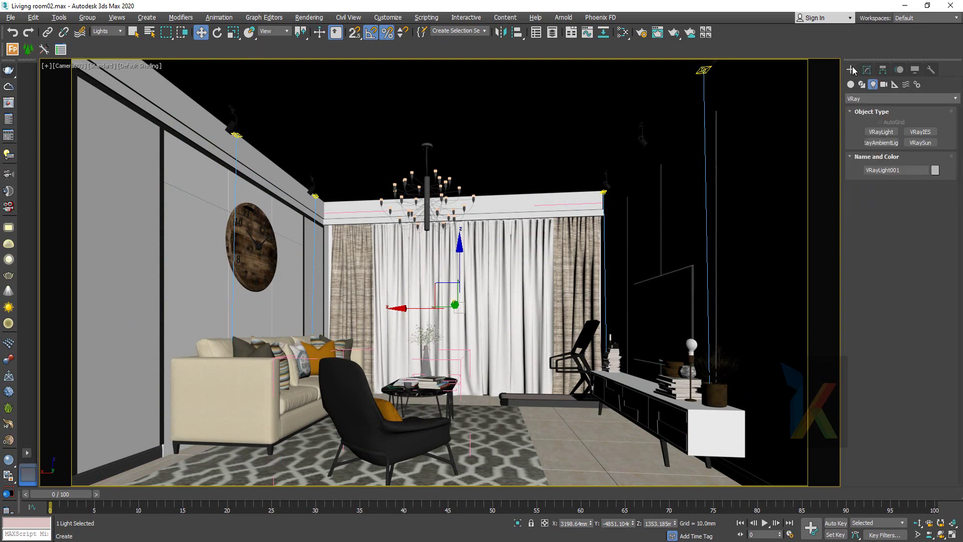
{"action": "left_click", "coordinate": [881, 133]}
{"action": "left_click", "coordinate": [921, 200]}
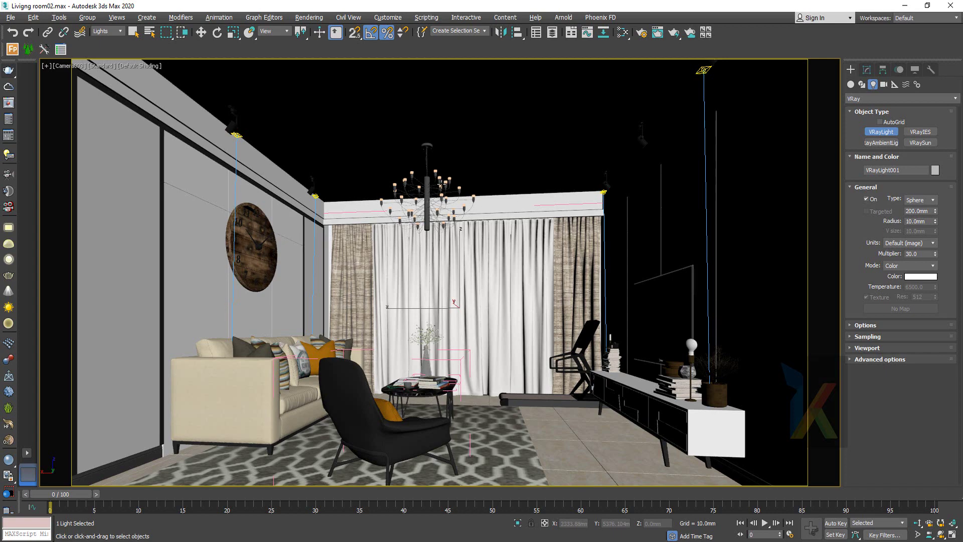
{"action": "key", "text": "t"}
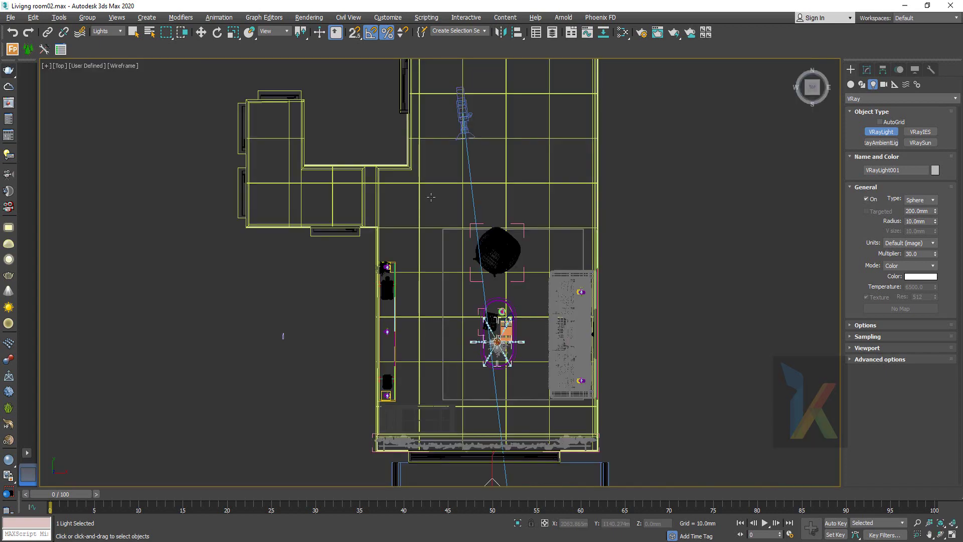
{"action": "key", "text": "F3"}
{"action": "key", "text": "F3"}
{"action": "scroll", "coordinate": [481, 334], "scroll_direction": "up", "scroll_amount": 3}
{"action": "scroll", "coordinate": [496, 325], "scroll_direction": "up", "scroll_amount": 3}
{"action": "scroll", "coordinate": [542, 301], "scroll_direction": "up", "scroll_amount": 3}
{"action": "scroll", "coordinate": [542, 301], "scroll_direction": "up", "scroll_amount": 3}
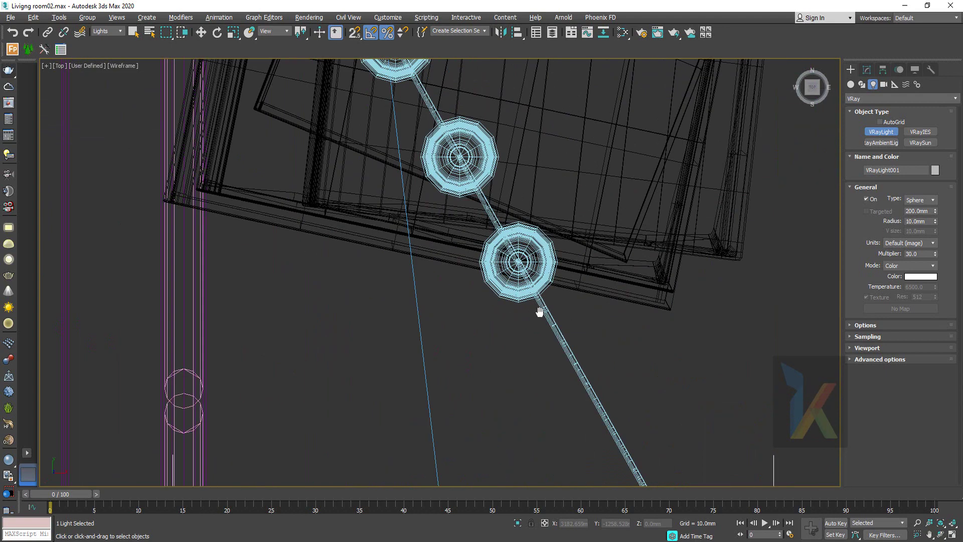
{"action": "scroll", "coordinate": [538, 308], "scroll_direction": "up", "scroll_amount": 3}
{"action": "left_click_drag", "start_coordinate": [510, 288], "coordinate": [524, 314]}
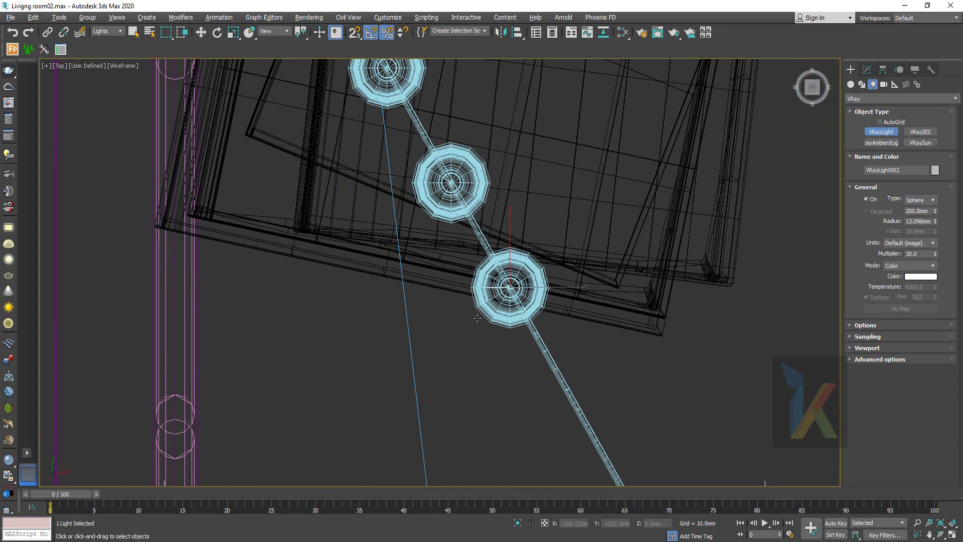
In the Left view, raise VRayLight002 until it sits inside the top chandelier bulb
{"action": "key", "text": "l"}
{"action": "key", "text": "w"}
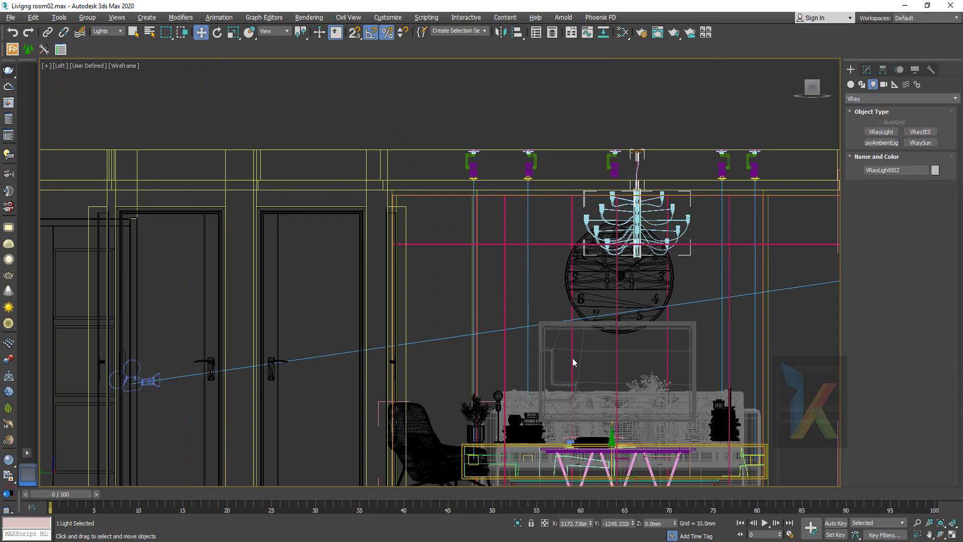
{"action": "scroll", "coordinate": [606, 220], "scroll_direction": "up", "scroll_amount": 5}
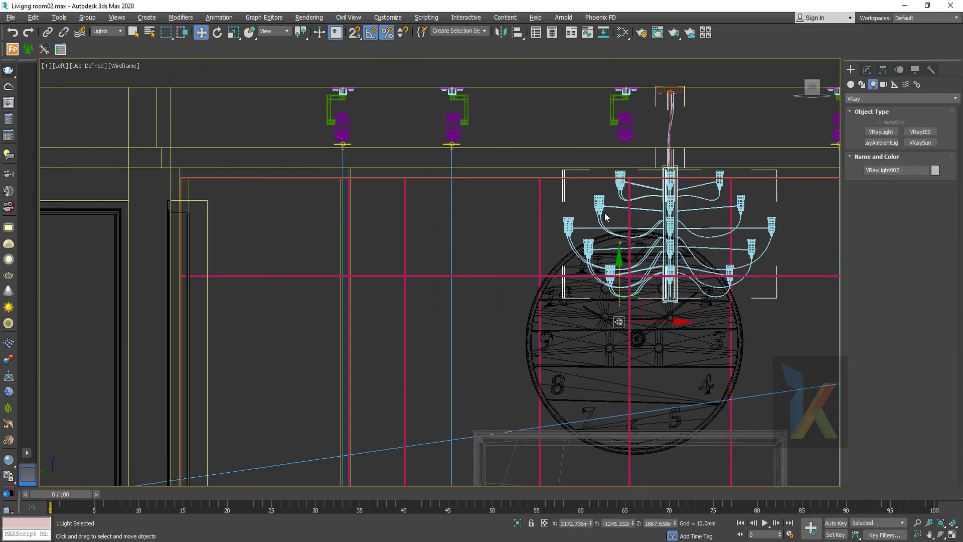
{"action": "scroll", "coordinate": [607, 219], "scroll_direction": "up", "scroll_amount": 4}
{"action": "scroll", "coordinate": [620, 319], "scroll_direction": "up", "scroll_amount": 2}
{"action": "scroll", "coordinate": [620, 371], "scroll_direction": "up", "scroll_amount": 2}
{"action": "scroll", "coordinate": [589, 359], "scroll_direction": "up", "scroll_amount": 1}
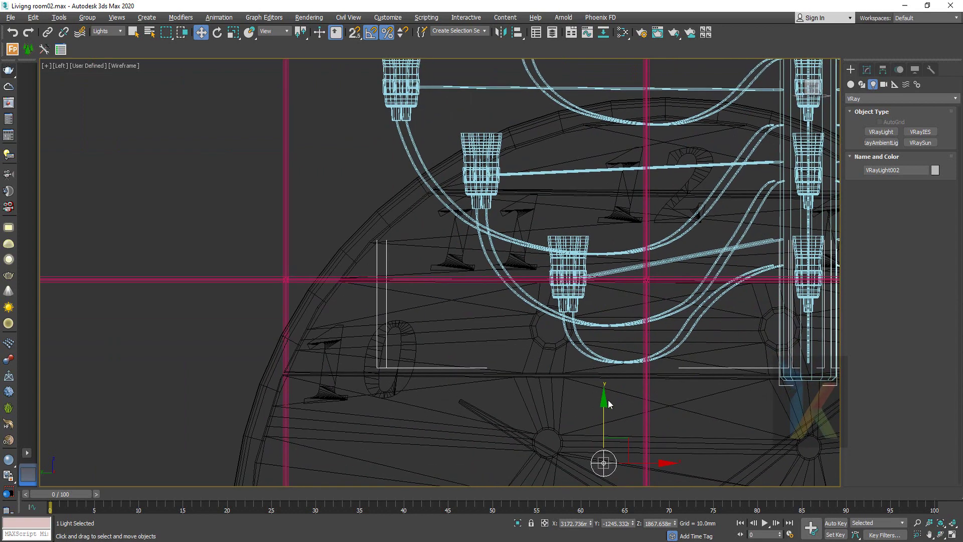
{"action": "left_click_drag", "start_coordinate": [603, 404], "coordinate": [603, 130]}
{"action": "middle_click_drag", "start_coordinate": [603, 131], "coordinate": [603, 357]}
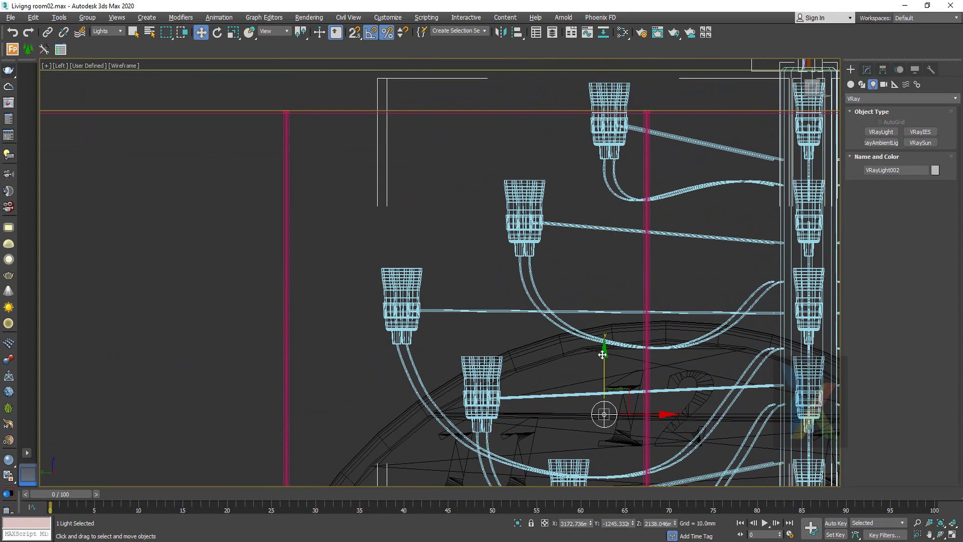
{"action": "left_click_drag", "start_coordinate": [603, 357], "coordinate": [604, 118]}
{"action": "scroll", "coordinate": [630, 133], "scroll_direction": "up", "scroll_amount": 3}
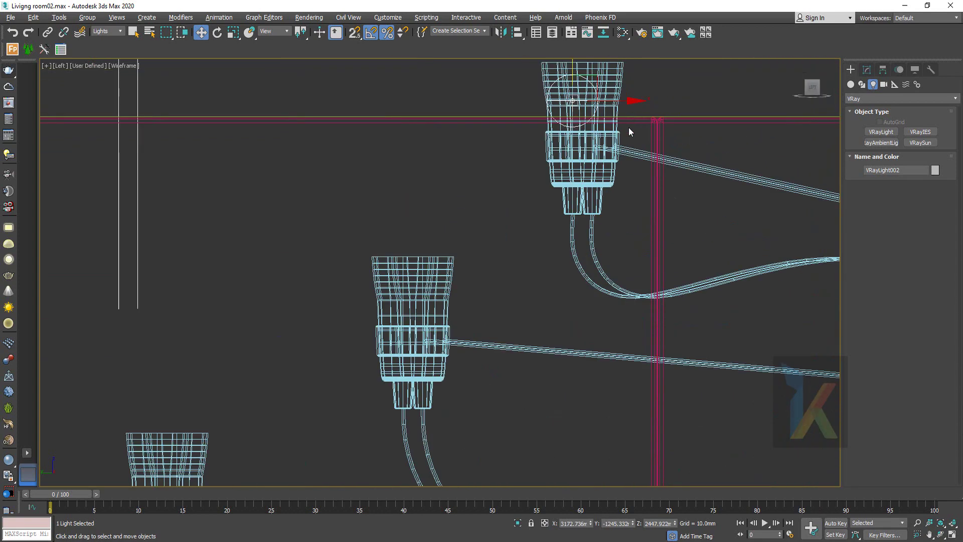
{"action": "middle_click_drag", "start_coordinate": [556, 150], "coordinate": [516, 327]}
{"action": "scroll", "coordinate": [515, 327], "scroll_direction": "up", "scroll_amount": 3}
{"action": "left_click_drag", "start_coordinate": [558, 224], "coordinate": [588, 190]}
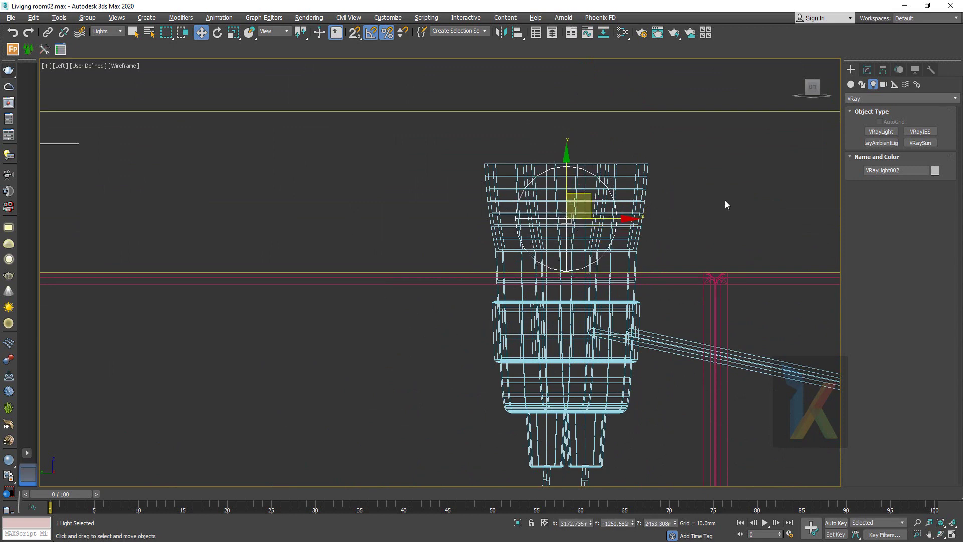
Increase VRayLight002's sphere radius to 19.251mm in the Modify panel
{"action": "left_click", "coordinate": [866, 69]}
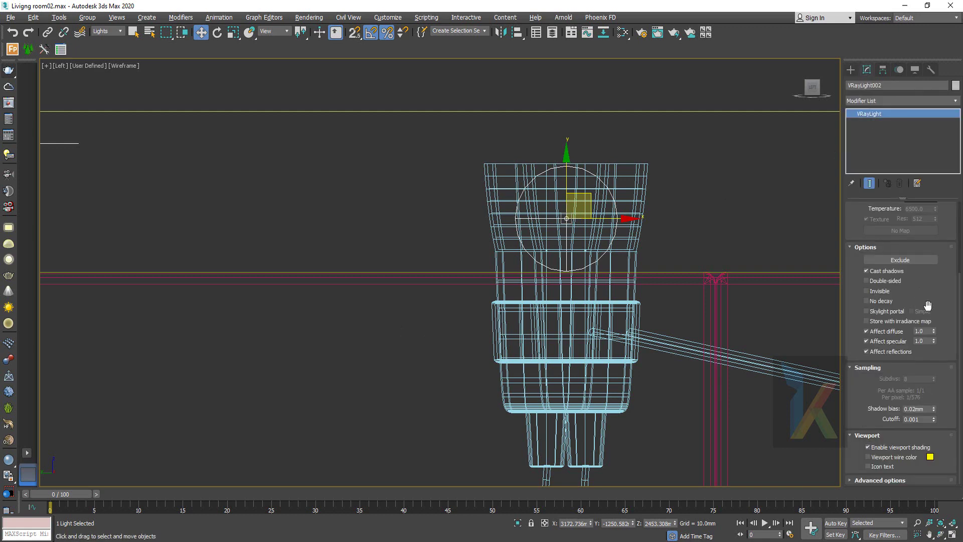
{"action": "left_click_drag", "start_coordinate": [928, 304], "coordinate": [925, 420]}
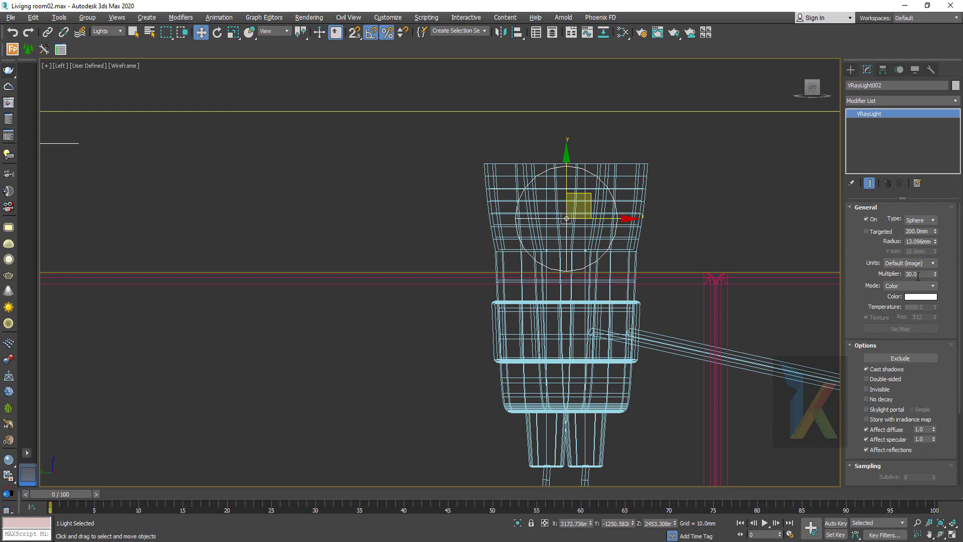
{"action": "left_click_drag", "start_coordinate": [912, 379], "coordinate": [915, 201]}
{"action": "scroll", "coordinate": [914, 351], "scroll_direction": "up", "scroll_amount": 3}
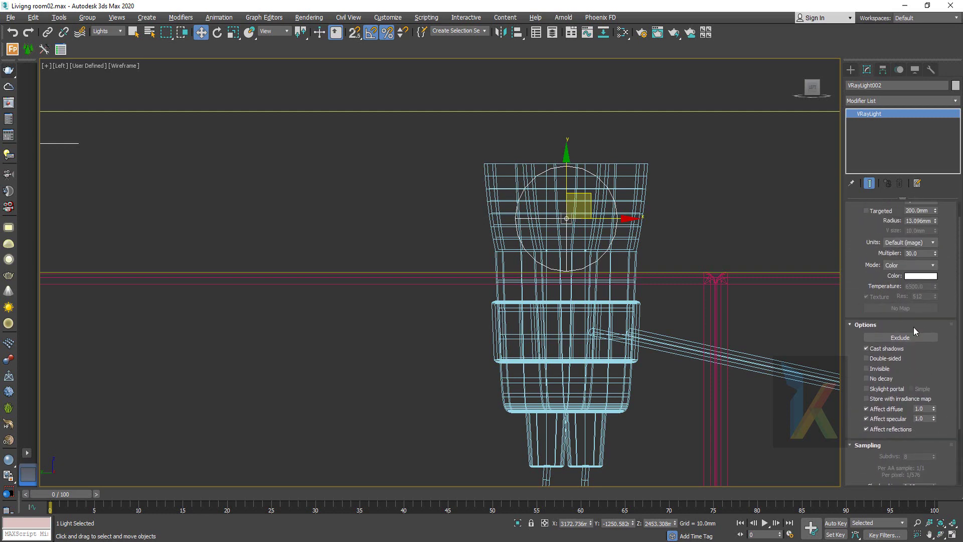
{"action": "scroll", "coordinate": [914, 334], "scroll_direction": "up", "scroll_amount": 2}
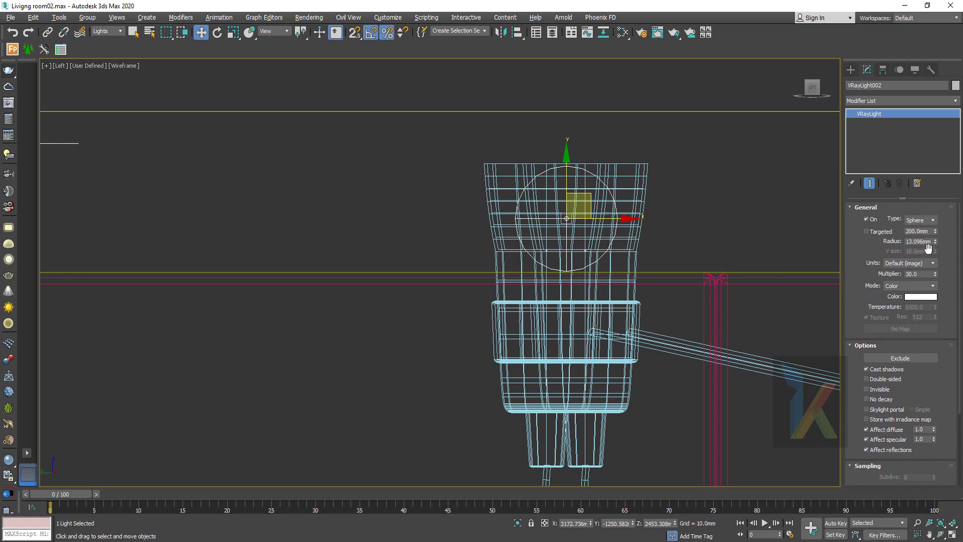
{"action": "left_click_drag", "start_coordinate": [937, 243], "coordinate": [936, 220]}
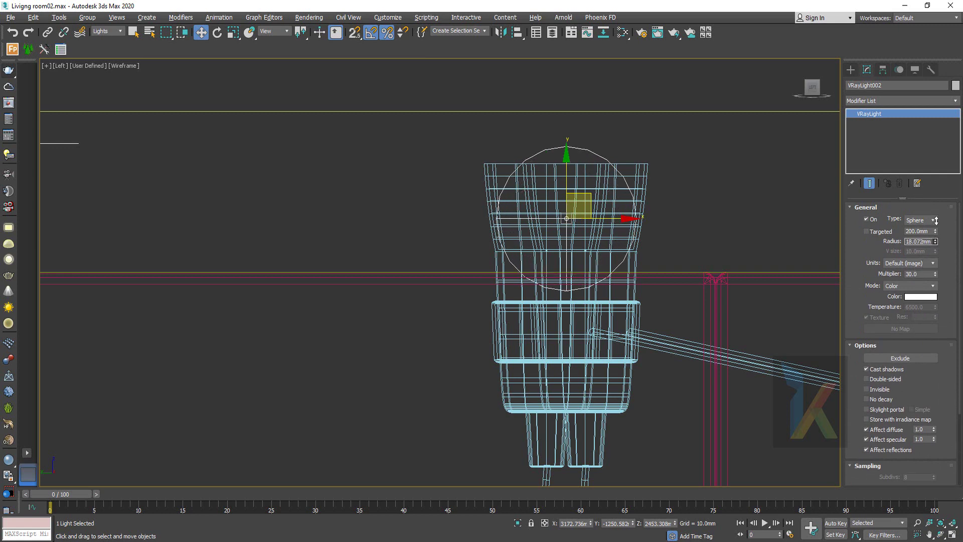
{"action": "middle_click_drag", "start_coordinate": [562, 210], "coordinate": [545, 311]}
Nudge VRayLight002 to centre it in the bulb from the Left and Top views
{"action": "left_click_drag", "start_coordinate": [546, 311], "coordinate": [550, 248]}
{"action": "key", "text": "t"}
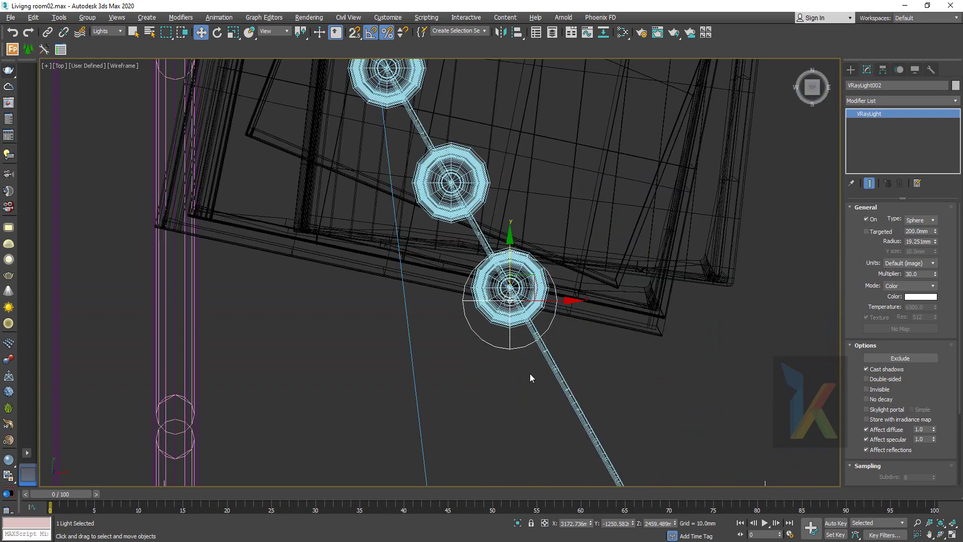
{"action": "scroll", "coordinate": [539, 356], "scroll_direction": "down", "scroll_amount": 3}
{"action": "scroll", "coordinate": [529, 379], "scroll_direction": "up", "scroll_amount": 5}
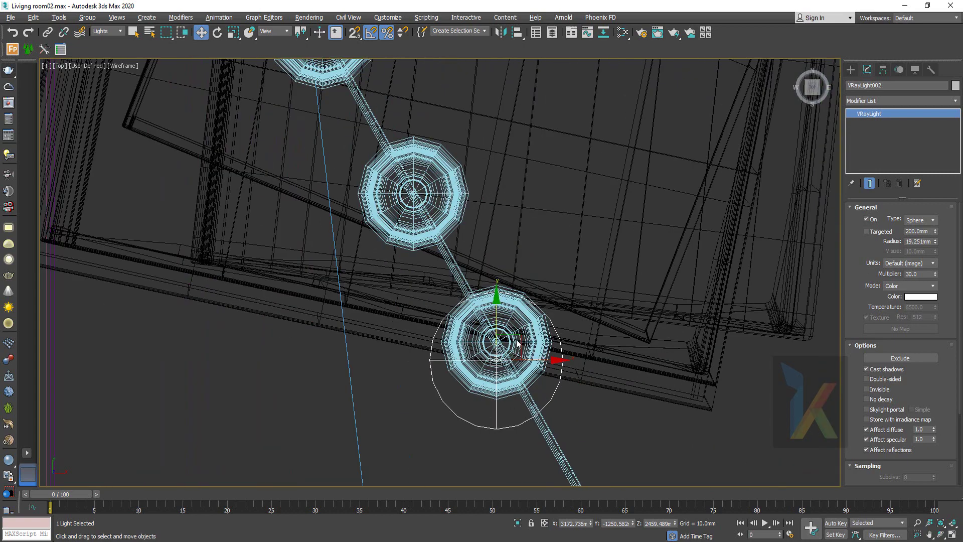
{"action": "left_click_drag", "start_coordinate": [518, 343], "coordinate": [519, 341]}
{"action": "scroll", "coordinate": [531, 327], "scroll_direction": "down", "scroll_amount": 2}
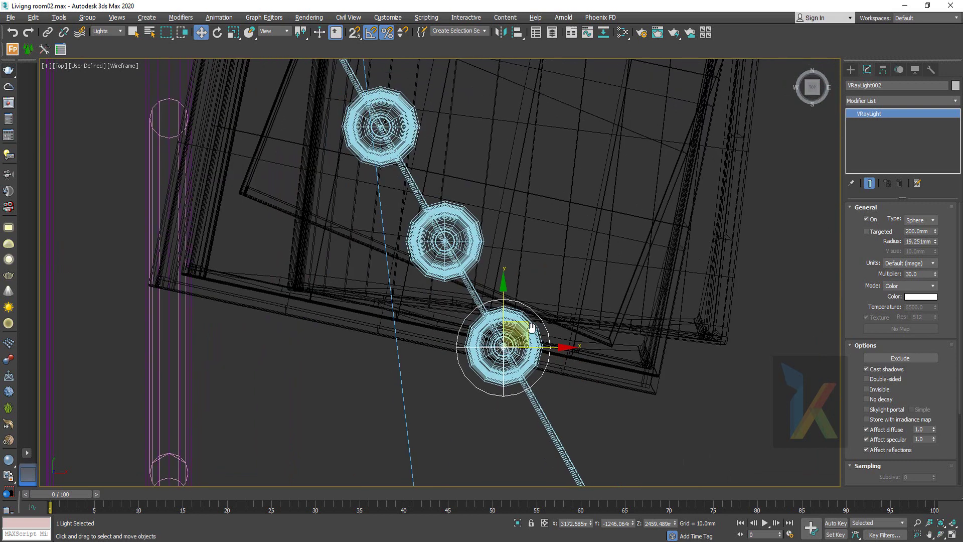
{"action": "middle_click_drag", "start_coordinate": [531, 327], "coordinate": [536, 367]}
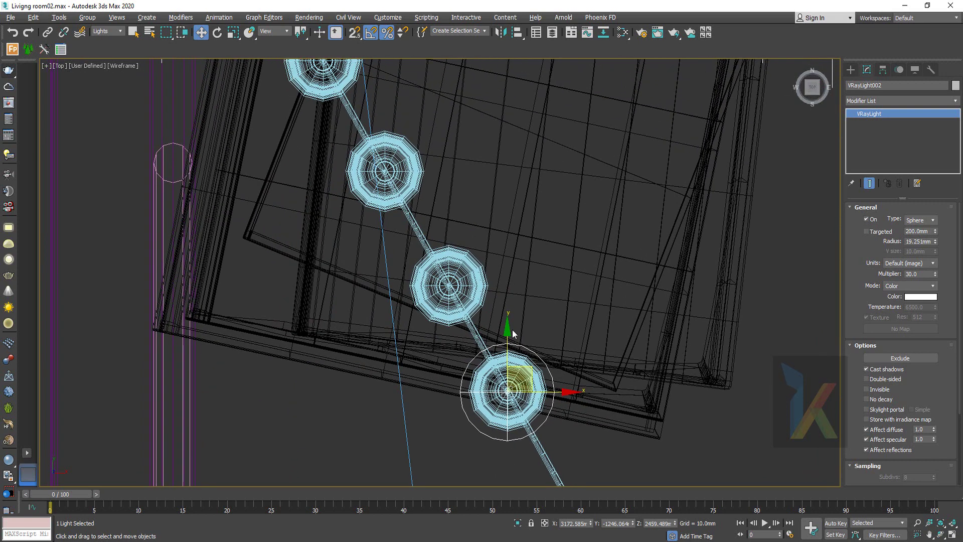
Set the Selection Filter to All and frame the chandelier in the Left view
{"action": "left_click", "coordinate": [851, 69]}
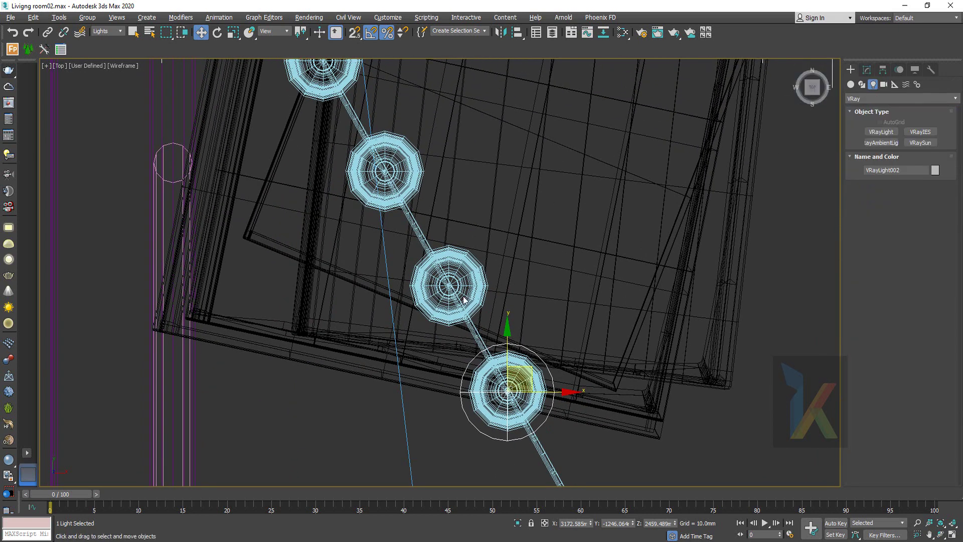
{"action": "left_click", "coordinate": [98, 34]}
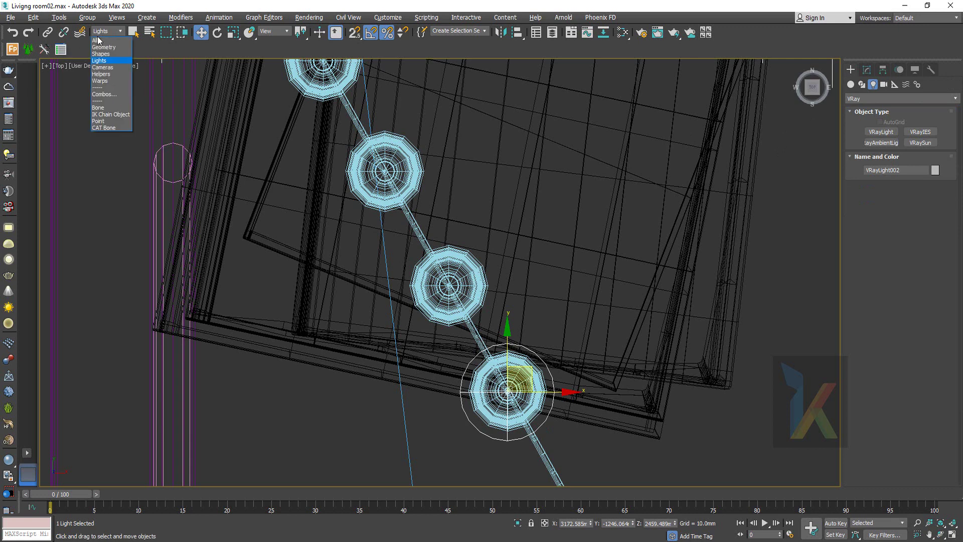
{"action": "left_click", "coordinate": [98, 40]}
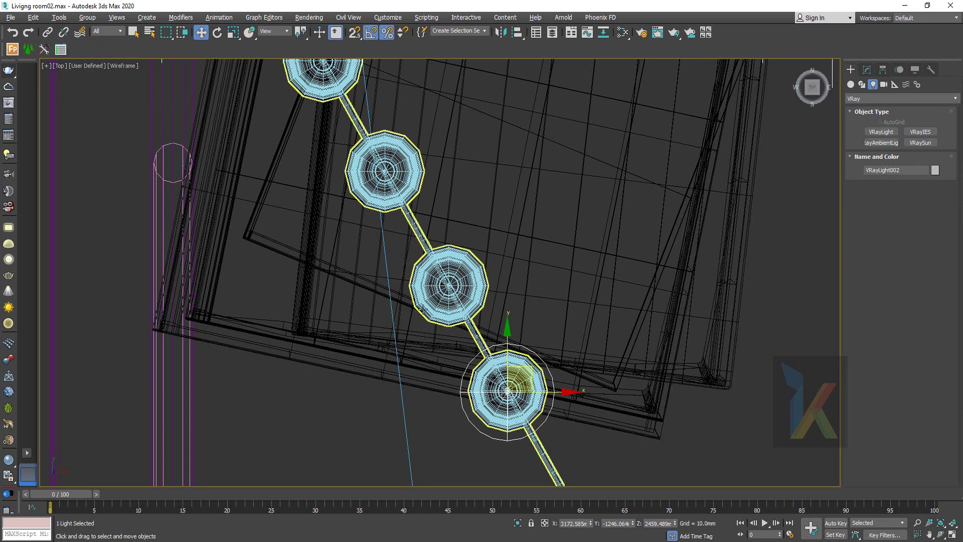
{"action": "left_click", "coordinate": [423, 310], "text": "ctrl"}
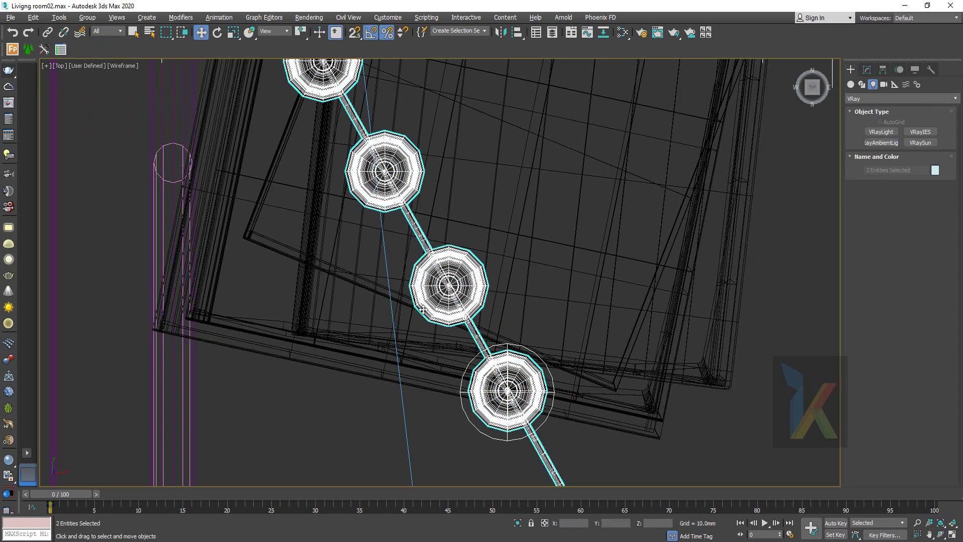
{"action": "key", "text": "z"}
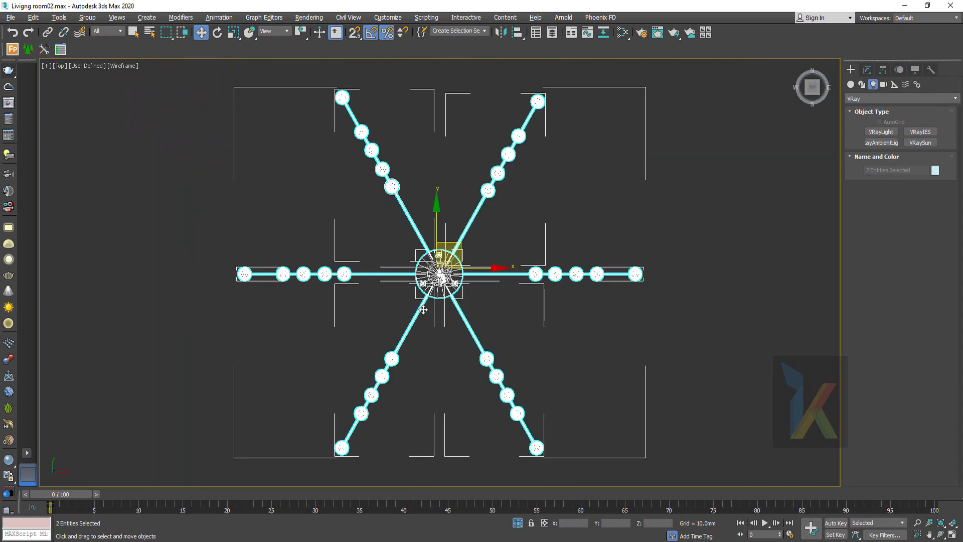
{"action": "key", "text": "l"}
{"action": "scroll", "coordinate": [524, 334], "scroll_direction": "down", "scroll_amount": 5}
{"action": "scroll", "coordinate": [599, 330], "scroll_direction": "down", "scroll_amount": 3}
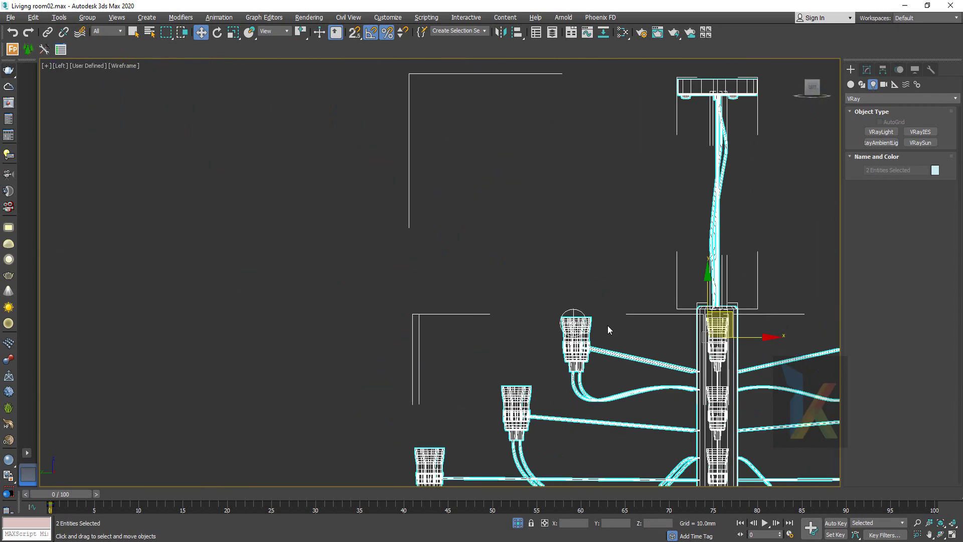
{"action": "mouse_move", "coordinate": [609, 334]}
{"action": "middle_mouse_down"}
{"action": "mouse_move", "coordinate": [580, 298]}
{"action": "mouse_move", "coordinate": [547, 201]}
{"action": "middle_mouse_up"}
Shift-drag an instanced copy of VRayLight002 down into the next chandelier bulb
{"action": "left_click", "coordinate": [596, 268]}
{"action": "left_click", "coordinate": [544, 287]}
{"action": "scroll", "coordinate": [557, 282], "scroll_direction": "up", "scroll_amount": 4}
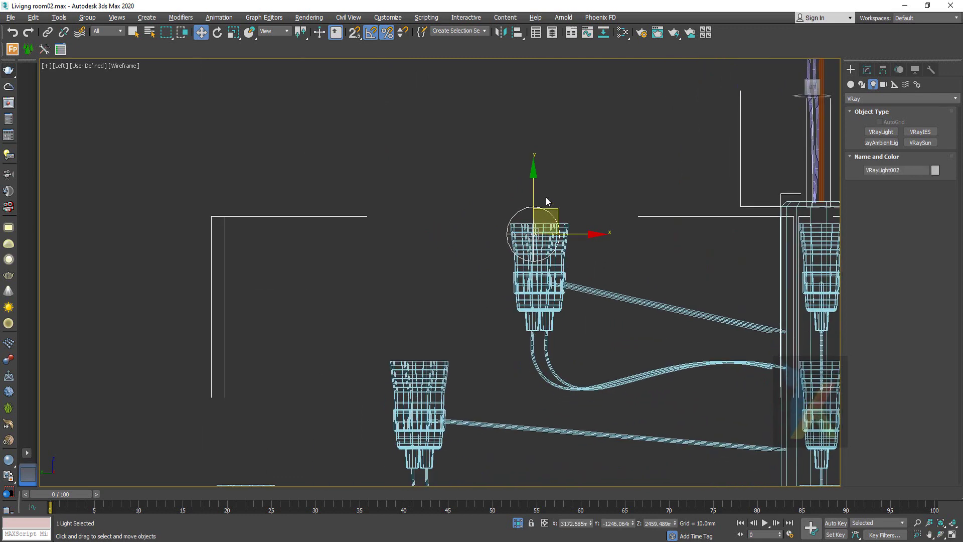
{"action": "left_click_drag", "start_coordinate": [556, 209], "coordinate": [563, 208]}
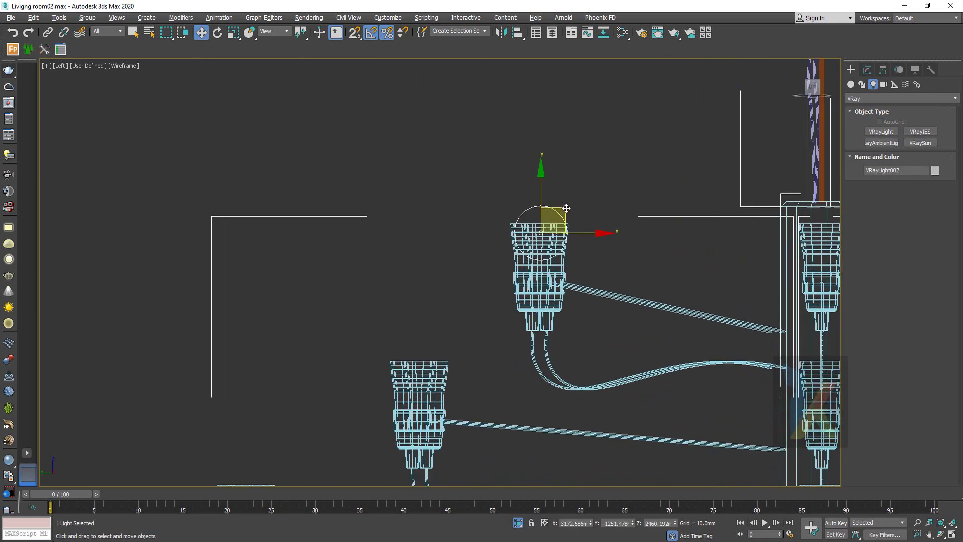
{"action": "scroll", "coordinate": [541, 233], "scroll_direction": "down", "scroll_amount": 3}
{"action": "middle_click_drag", "start_coordinate": [541, 234], "coordinate": [541, 164]}
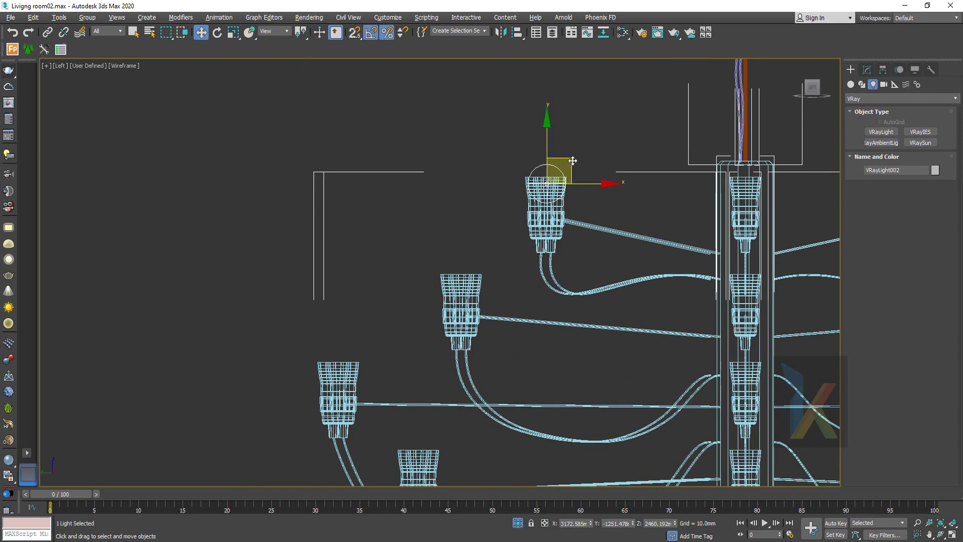
{"action": "left_click_drag", "start_coordinate": [571, 164], "coordinate": [487, 251], "text": "shift"}
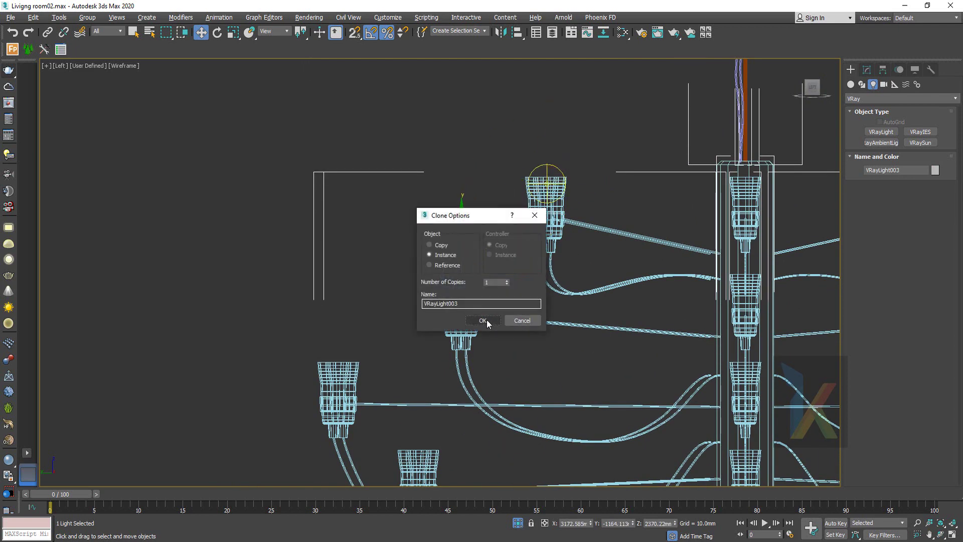
{"action": "left_click", "coordinate": [484, 319]}
{"action": "left_click", "coordinate": [866, 70]}
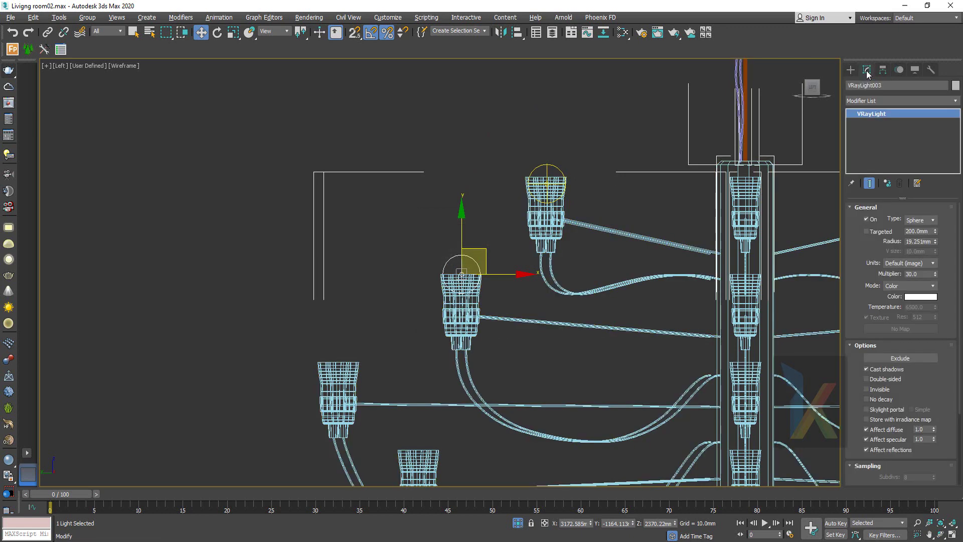
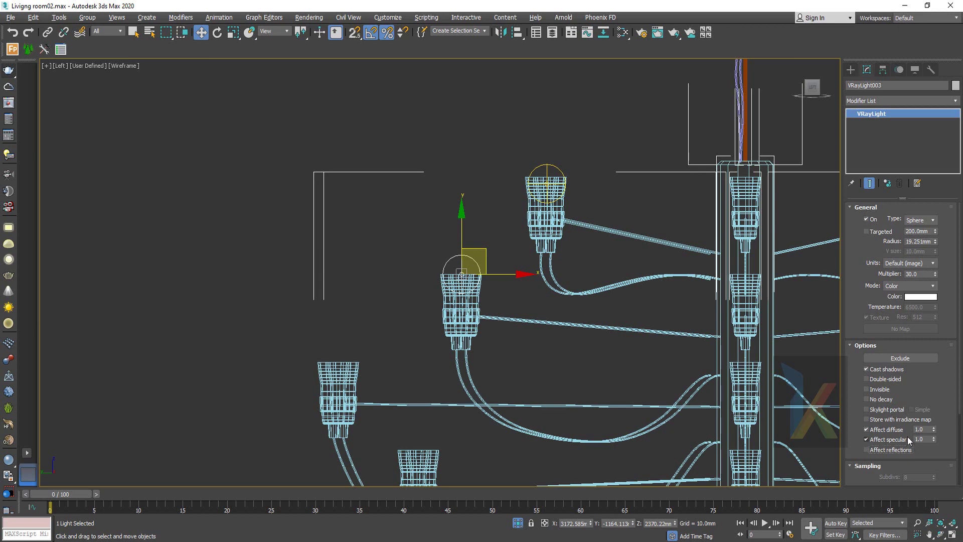
Instance the upper-left sphere light onto the upper-right bulb and raise it into the bulb
{"action": "left_click", "coordinate": [547, 172]}
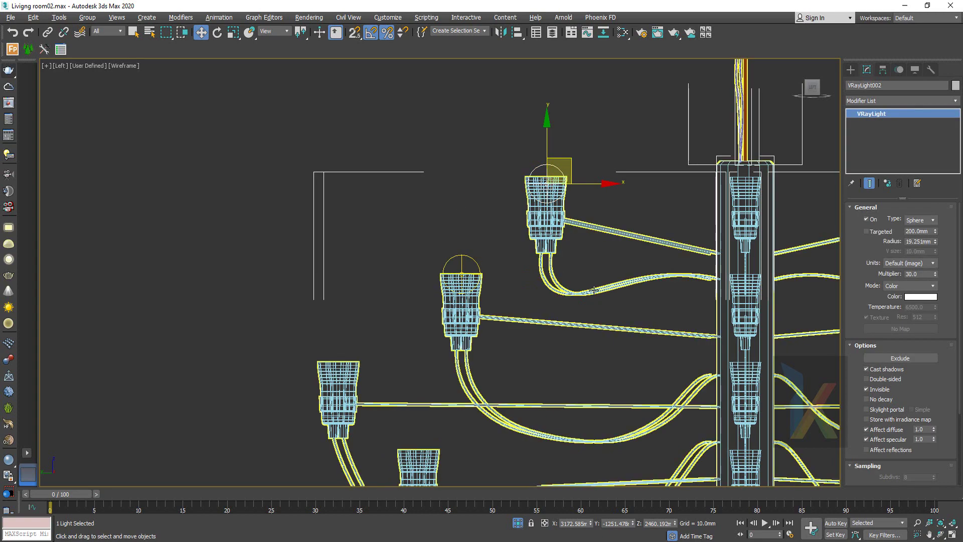
{"action": "middle_click_drag", "start_coordinate": [593, 290], "coordinate": [457, 355]}
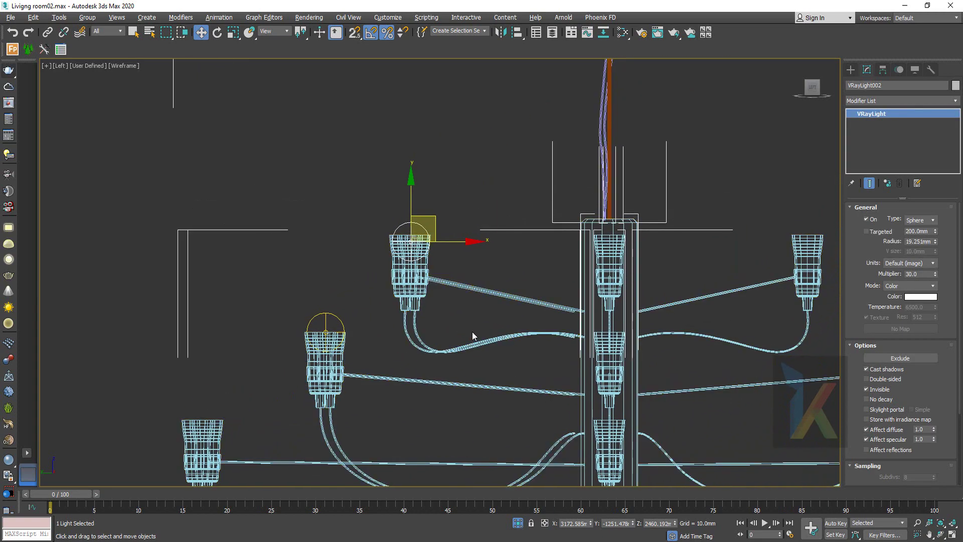
{"action": "mouse_move", "coordinate": [351, 336]}
{"action": "middle_mouse_down"}
{"action": "mouse_move", "coordinate": [481, 244]}
{"action": "mouse_move", "coordinate": [526, 180]}
{"action": "middle_mouse_up"}
{"action": "left_click", "coordinate": [480, 245]}
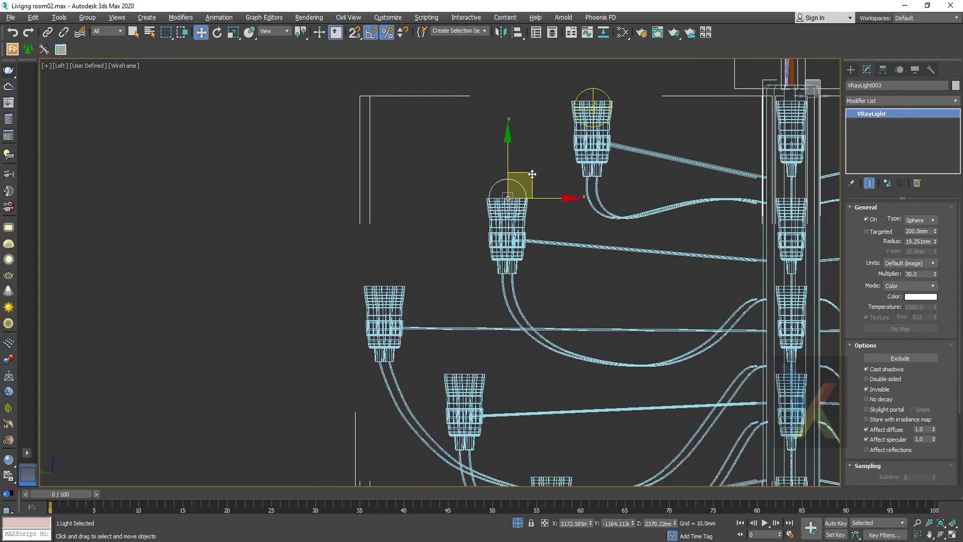
{"action": "scroll", "coordinate": [532, 174], "scroll_direction": "down", "scroll_amount": 3}
{"action": "middle_click_drag", "start_coordinate": [615, 226], "coordinate": [383, 279]}
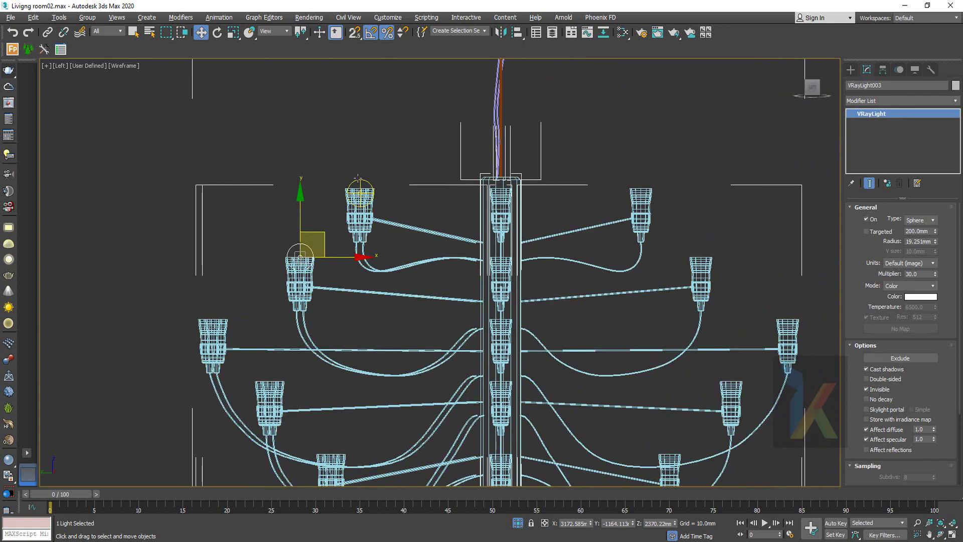
{"action": "left_click", "coordinate": [360, 193]}
{"action": "left_click_drag", "start_coordinate": [371, 194], "coordinate": [678, 217], "text": "shift"}
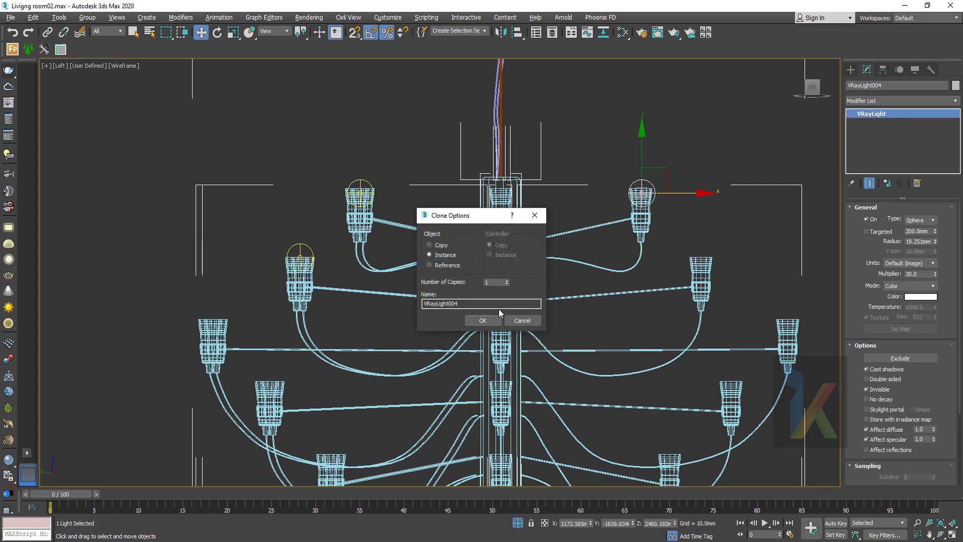
{"action": "left_click", "coordinate": [485, 321]}
{"action": "scroll", "coordinate": [622, 201], "scroll_direction": "up", "scroll_amount": 3}
{"action": "scroll", "coordinate": [601, 221], "scroll_direction": "up", "scroll_amount": 2}
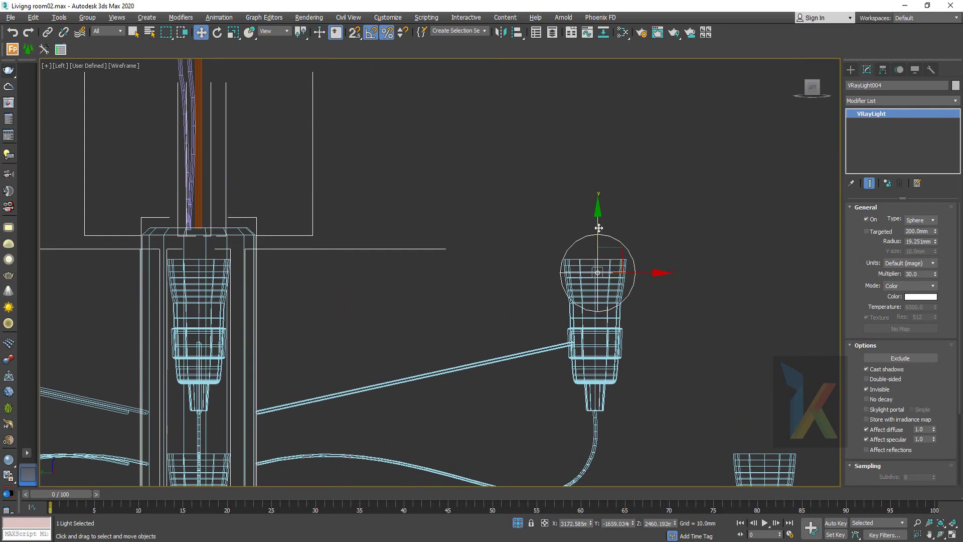
{"action": "left_click_drag", "start_coordinate": [601, 221], "coordinate": [600, 218]}
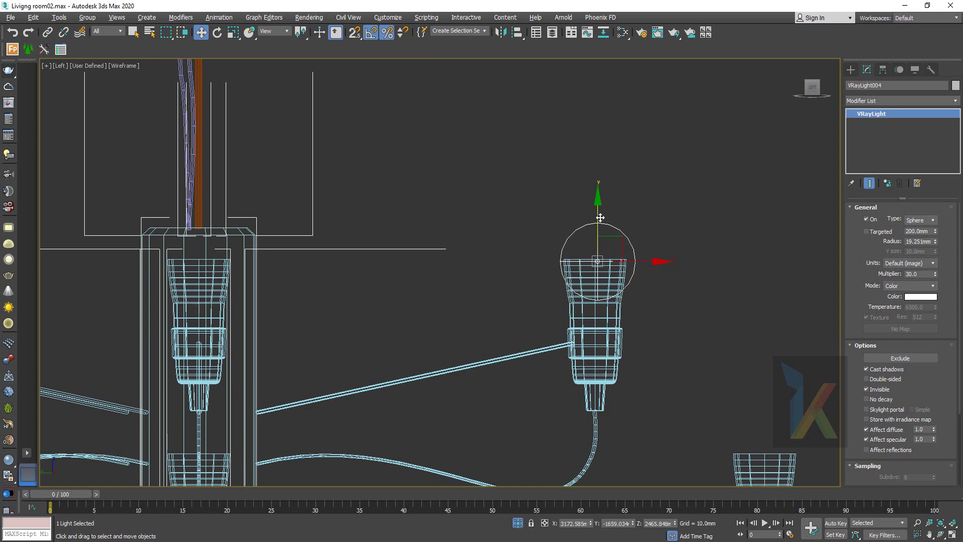
Instance the left light across to the opposite bulb and centre it inside
{"action": "scroll", "coordinate": [363, 305], "scroll_direction": "down", "scroll_amount": 4}
{"action": "middle_click_drag", "start_coordinate": [363, 305], "coordinate": [533, 255]}
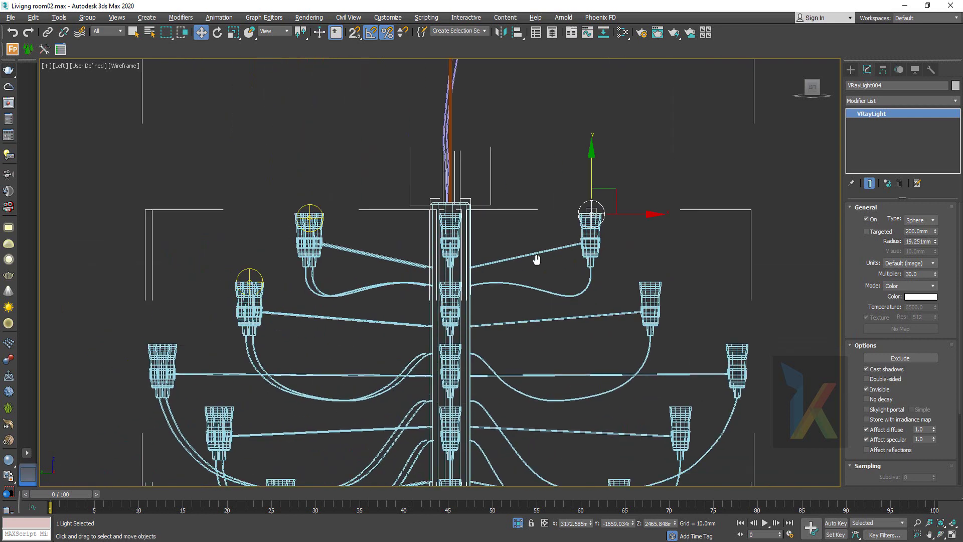
{"action": "left_click_drag", "start_coordinate": [262, 276], "coordinate": [697, 317], "text": "shift"}
{"action": "left_click", "coordinate": [482, 321]}
{"action": "scroll", "coordinate": [652, 276], "scroll_direction": "up", "scroll_amount": 3}
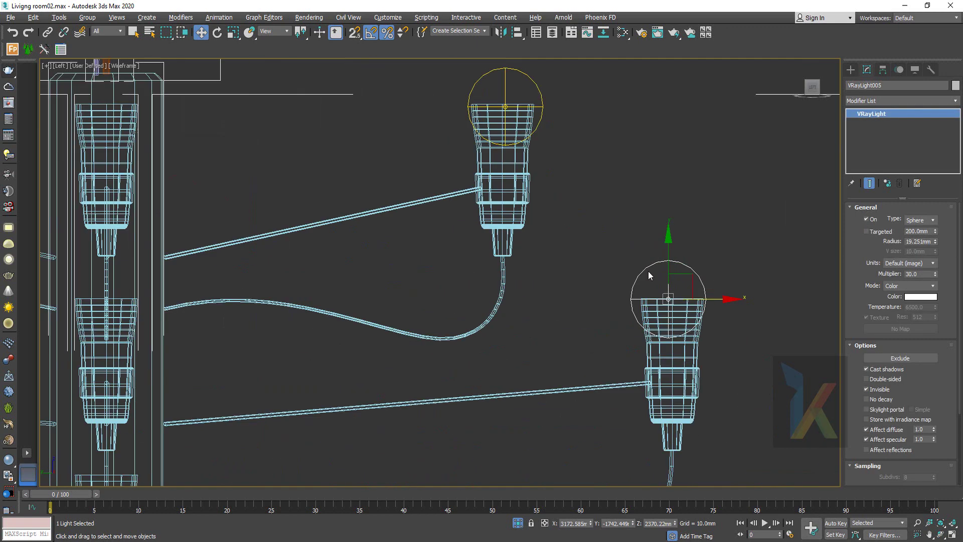
{"action": "scroll", "coordinate": [648, 281], "scroll_direction": "up", "scroll_amount": 2}
{"action": "scroll", "coordinate": [622, 329], "scroll_direction": "up", "scroll_amount": 2}
{"action": "left_click_drag", "start_coordinate": [631, 236], "coordinate": [639, 236]}
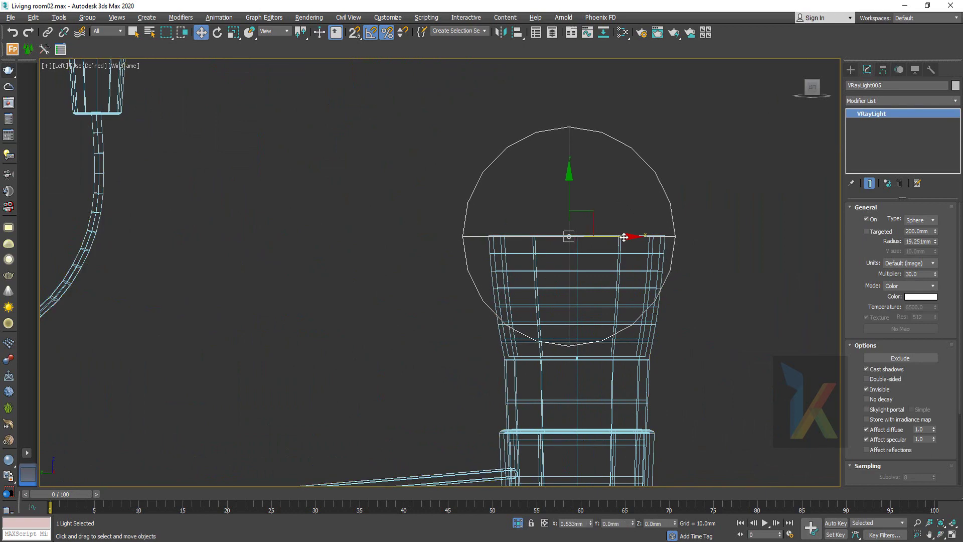
{"action": "left_click_drag", "start_coordinate": [574, 193], "coordinate": [573, 206]}
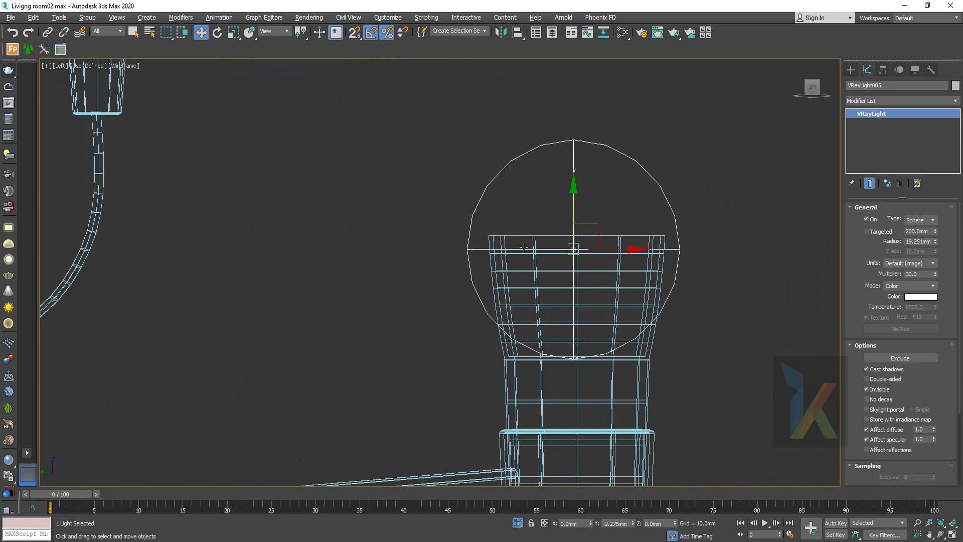
Select the upper-left lamp's light with the whole chandelier framed
{"action": "scroll", "coordinate": [408, 318], "scroll_direction": "down", "scroll_amount": 2}
{"action": "scroll", "coordinate": [605, 287], "scroll_direction": "down", "scroll_amount": 3}
{"action": "middle_click_drag", "start_coordinate": [606, 287], "coordinate": [712, 262]}
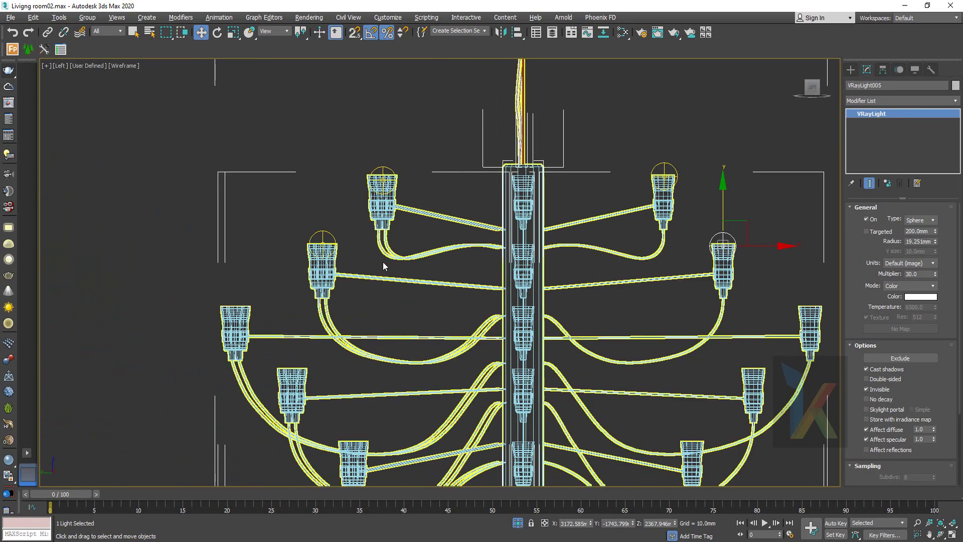
{"action": "left_click", "coordinate": [324, 235]}
{"action": "middle_click_drag", "start_coordinate": [351, 306], "coordinate": [483, 273]}
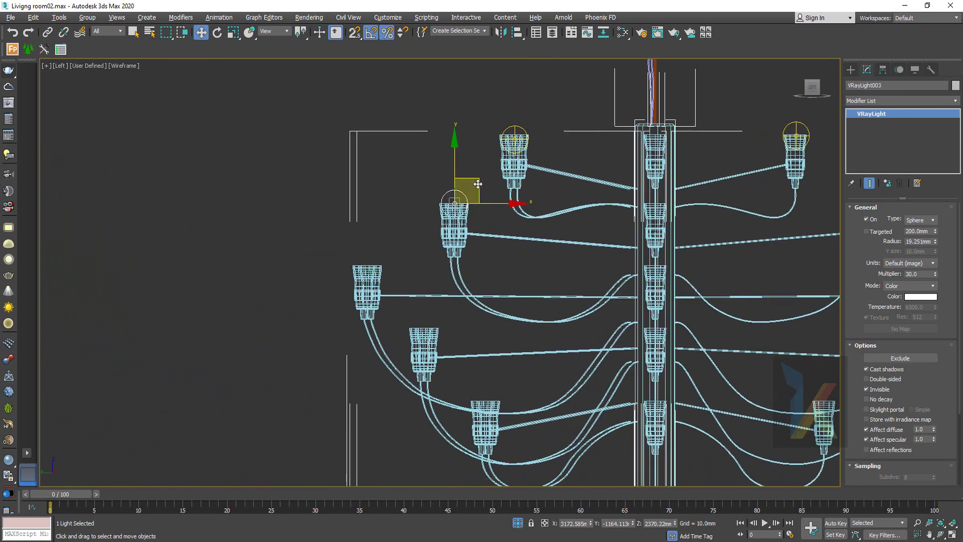
In Top view, slide VRayLight005 along X onto the lower-left bulb
{"action": "key", "text": "t"}
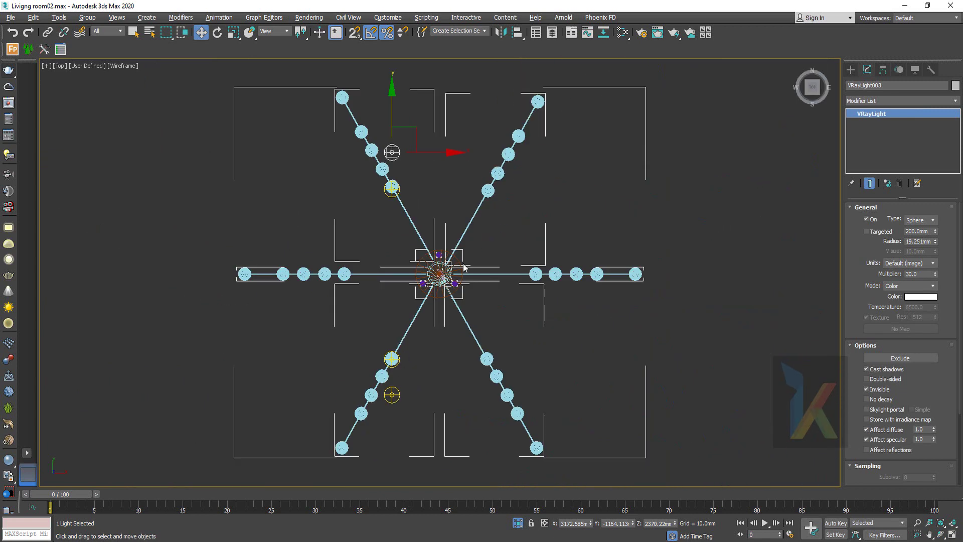
{"action": "scroll", "coordinate": [408, 393], "scroll_direction": "up", "scroll_amount": 2}
{"action": "left_click", "coordinate": [387, 396]}
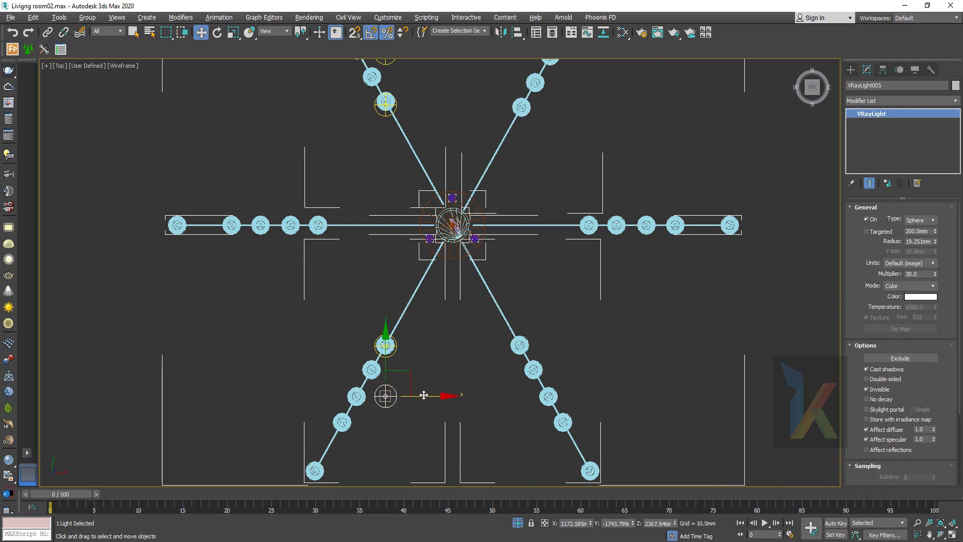
{"action": "left_click_drag", "start_coordinate": [424, 395], "coordinate": [395, 396]}
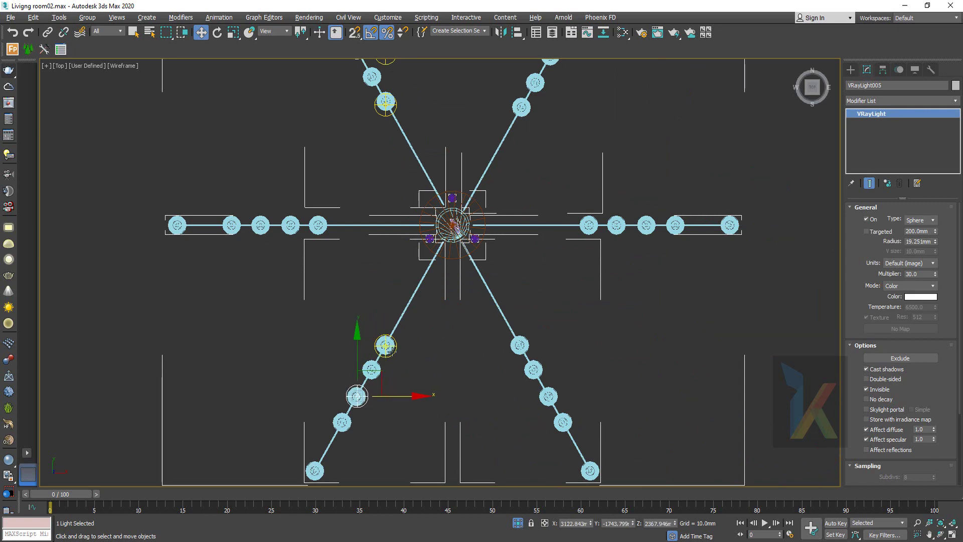
Set the selection filter from All to Lights, then select a lower-arm light
{"action": "left_click", "coordinate": [101, 32]}
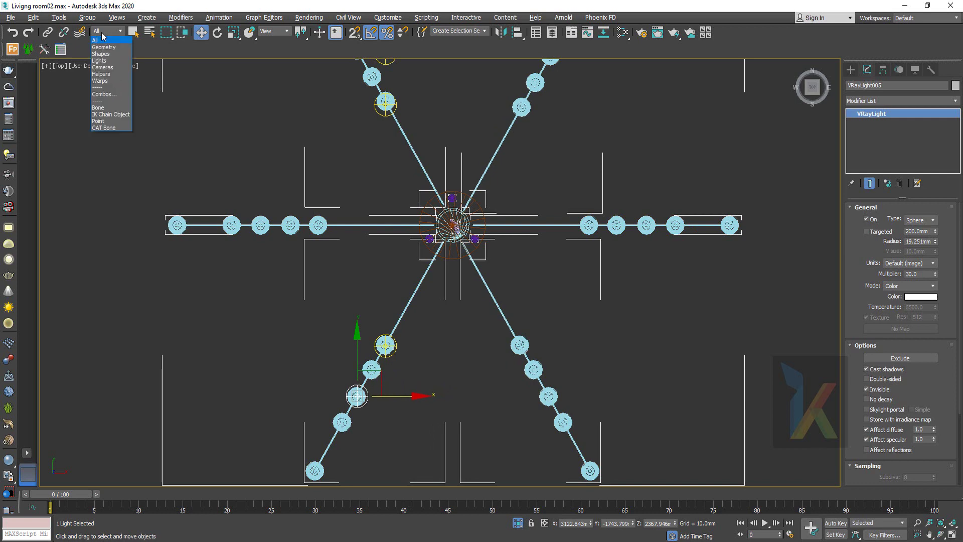
{"action": "left_click", "coordinate": [101, 61]}
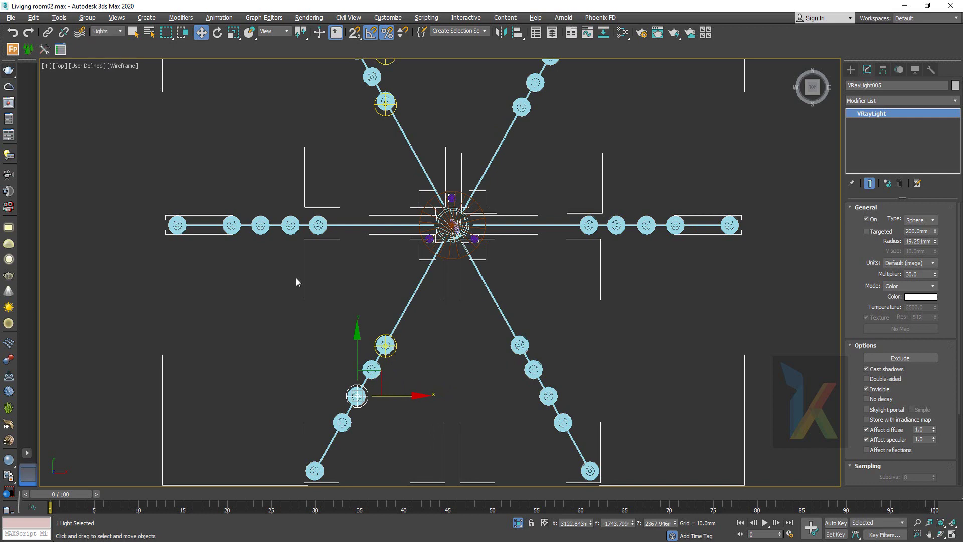
{"action": "left_click", "coordinate": [384, 346]}
{"action": "scroll", "coordinate": [399, 372], "scroll_direction": "up", "scroll_amount": 5}
Instance sphere lights along the left arm onto its next bulbs
{"action": "middle_click_drag", "start_coordinate": [398, 371], "coordinate": [555, 316]}
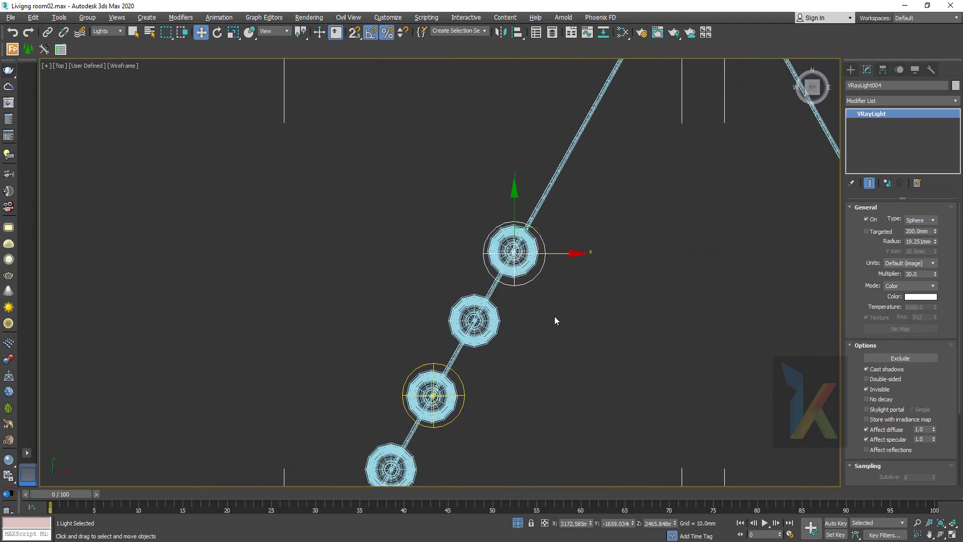
{"action": "left_click", "coordinate": [497, 296]}
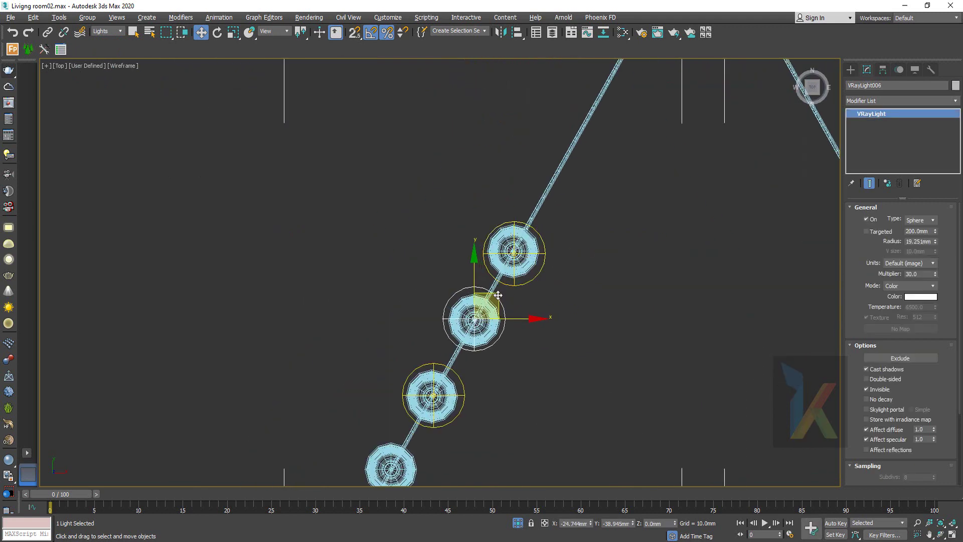
{"action": "left_click_drag", "start_coordinate": [497, 296], "coordinate": [499, 298], "text": "shift"}
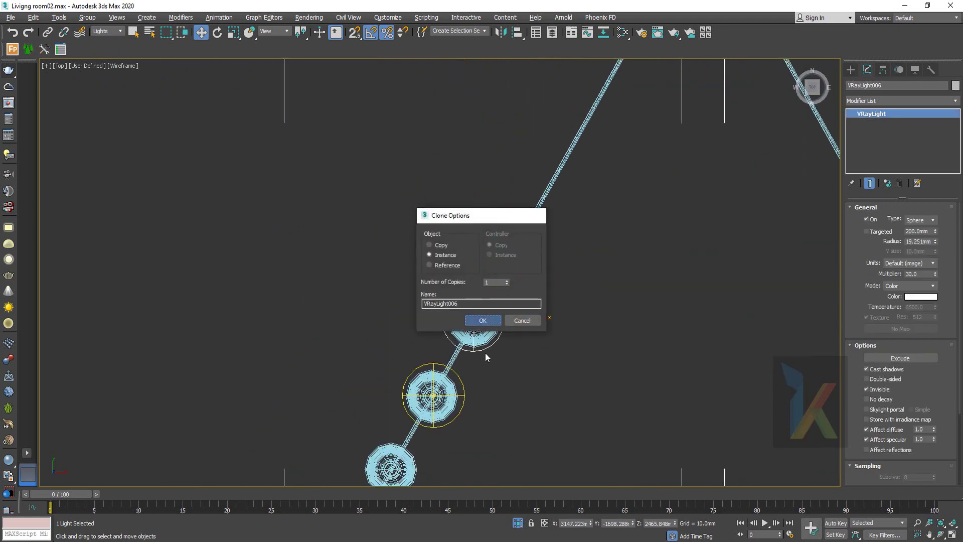
{"action": "left_click", "coordinate": [484, 319]}
{"action": "middle_click_drag", "start_coordinate": [557, 298], "coordinate": [623, 244]}
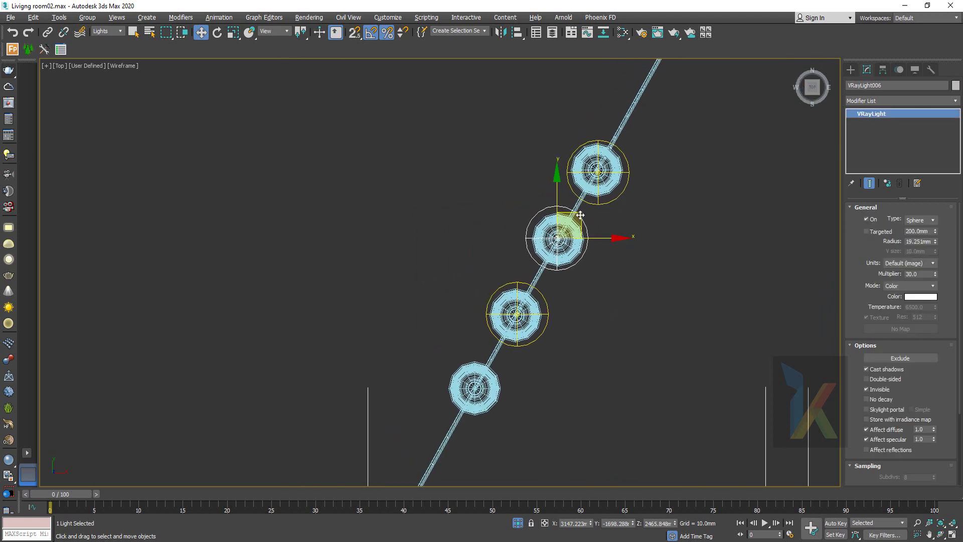
{"action": "left_click_drag", "start_coordinate": [581, 215], "coordinate": [498, 363], "text": "shift"}
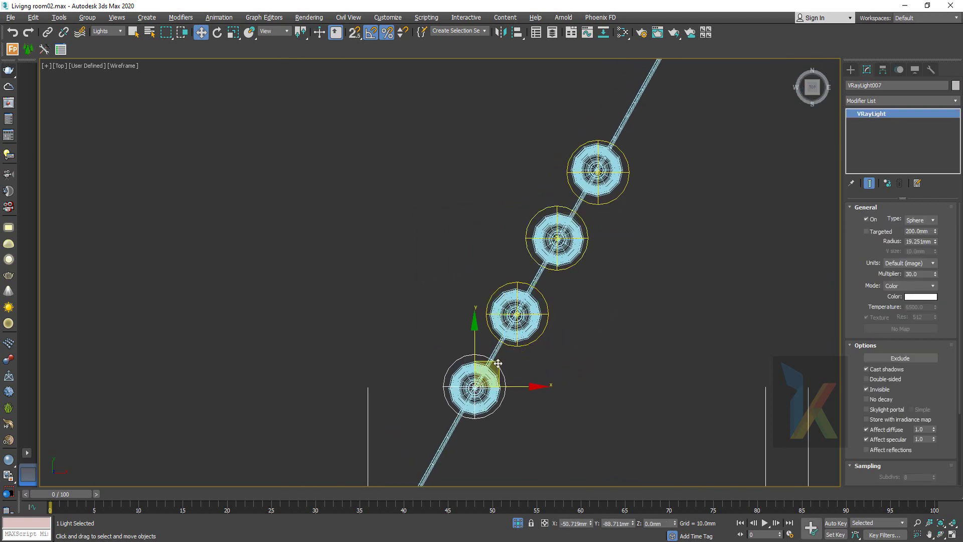
{"action": "left_click_drag", "start_coordinate": [498, 363], "coordinate": [498, 364], "text": "shift"}
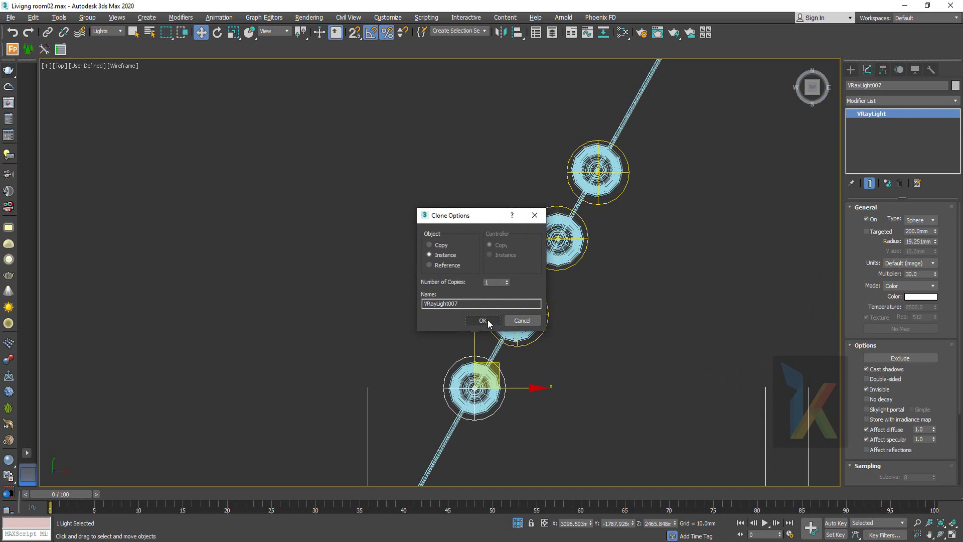
{"action": "left_click", "coordinate": [483, 320]}
Instance the innermost left-arm light onto the right arm's first bulb
{"action": "scroll", "coordinate": [561, 327], "scroll_direction": "down", "scroll_amount": 3}
{"action": "middle_click_drag", "start_coordinate": [533, 356], "coordinate": [492, 329]}
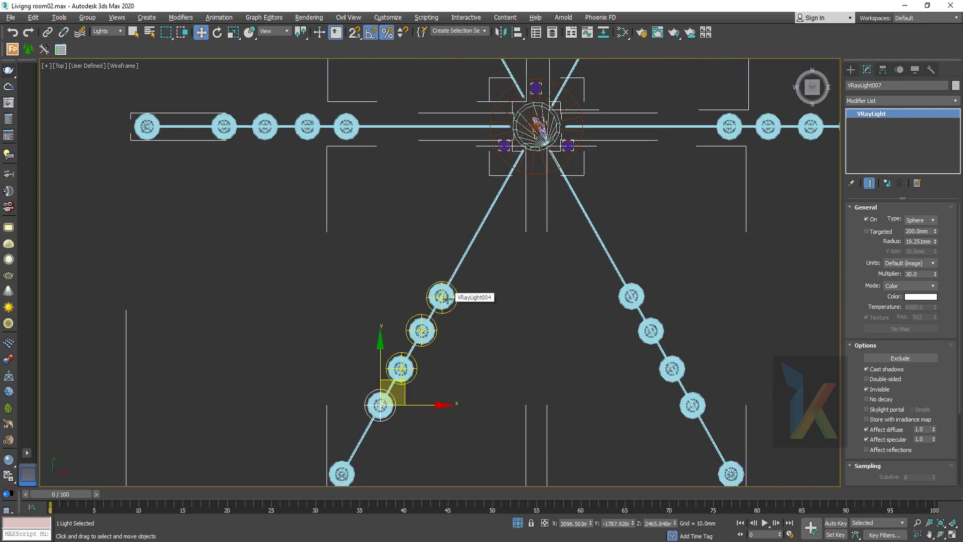
{"action": "left_click", "coordinate": [444, 298]}
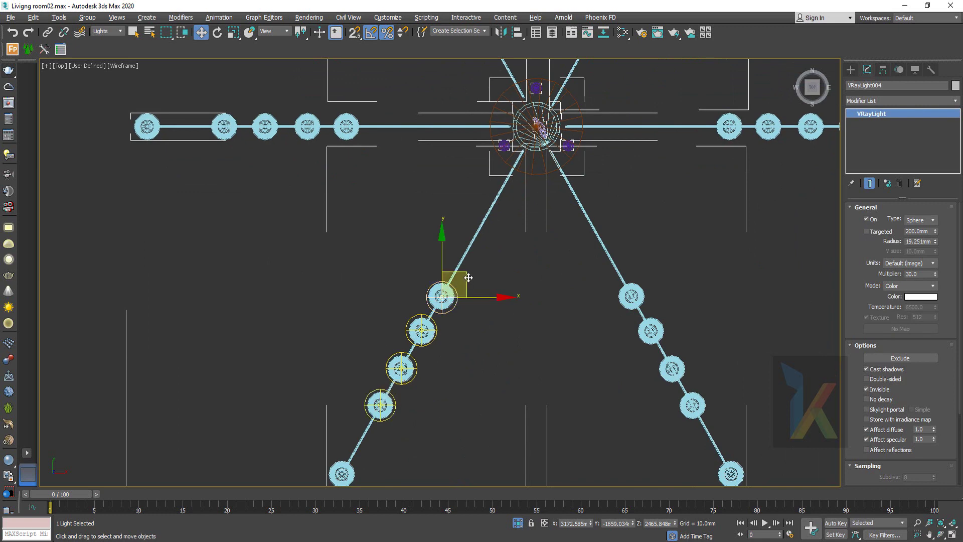
{"action": "left_click_drag", "start_coordinate": [469, 277], "coordinate": [646, 298], "text": "shift"}
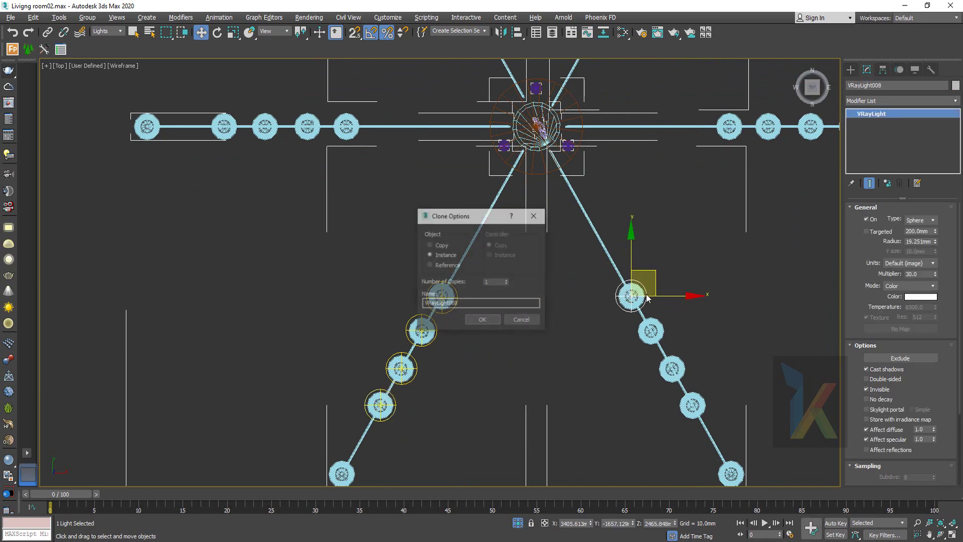
{"action": "left_click", "coordinate": [481, 319]}
In Left view, lower the floating sphere lights on Y into their bulbs
{"action": "key", "text": "l"}
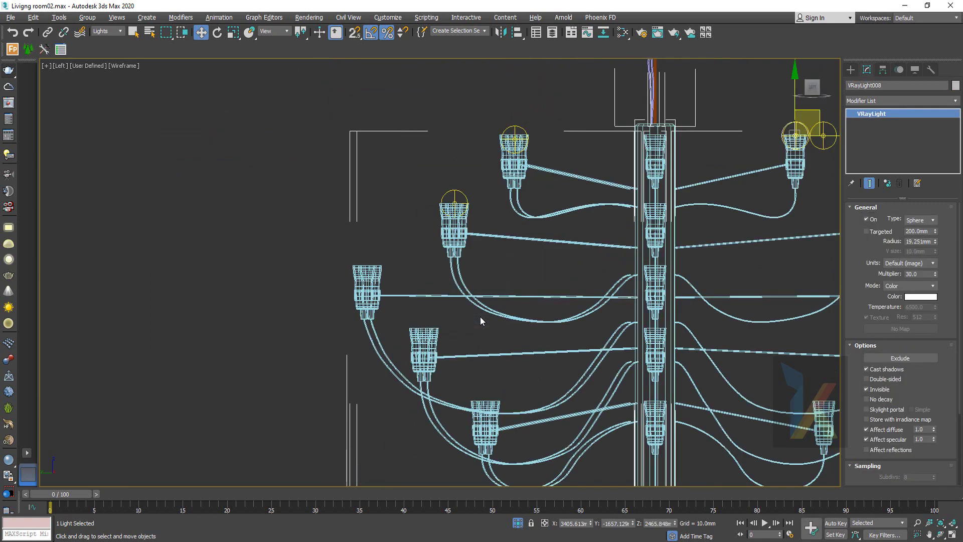
{"action": "mouse_move", "coordinate": [480, 317]}
{"action": "middle_mouse_down"}
{"action": "mouse_move", "coordinate": [446, 301]}
{"action": "mouse_move", "coordinate": [654, 306]}
{"action": "mouse_move", "coordinate": [609, 236]}
{"action": "middle_mouse_up"}
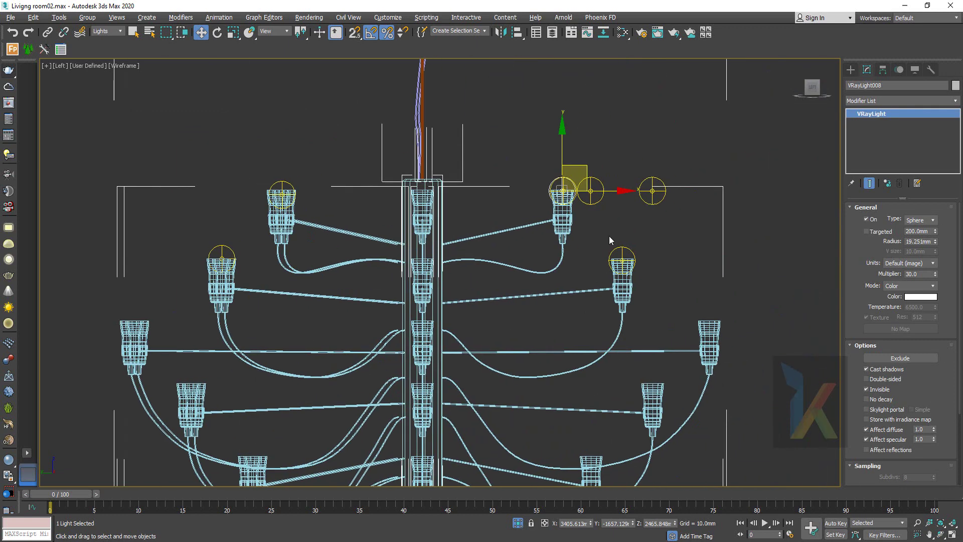
{"action": "left_click", "coordinate": [652, 193]}
{"action": "left_click", "coordinate": [590, 190], "text": "ctrl"}
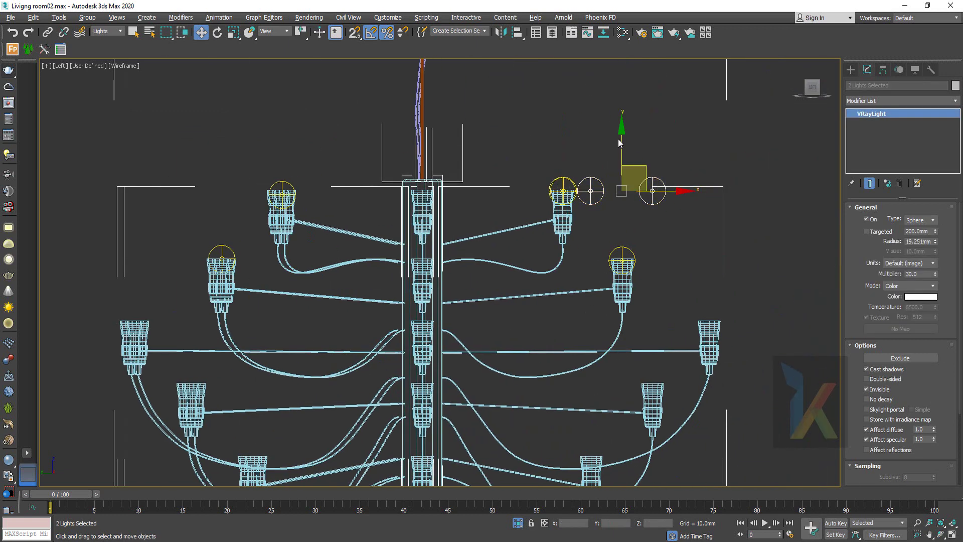
{"action": "left_click_drag", "start_coordinate": [622, 136], "coordinate": [640, 329]}
{"action": "left_click", "coordinate": [590, 385]}
{"action": "middle_click_drag", "start_coordinate": [612, 422], "coordinate": [612, 317]}
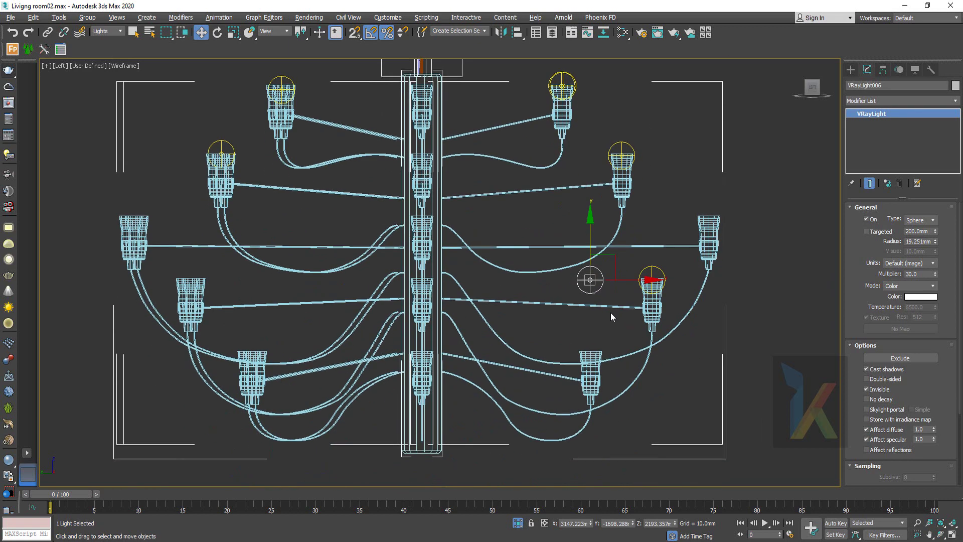
{"action": "left_click_drag", "start_coordinate": [590, 228], "coordinate": [592, 302]}
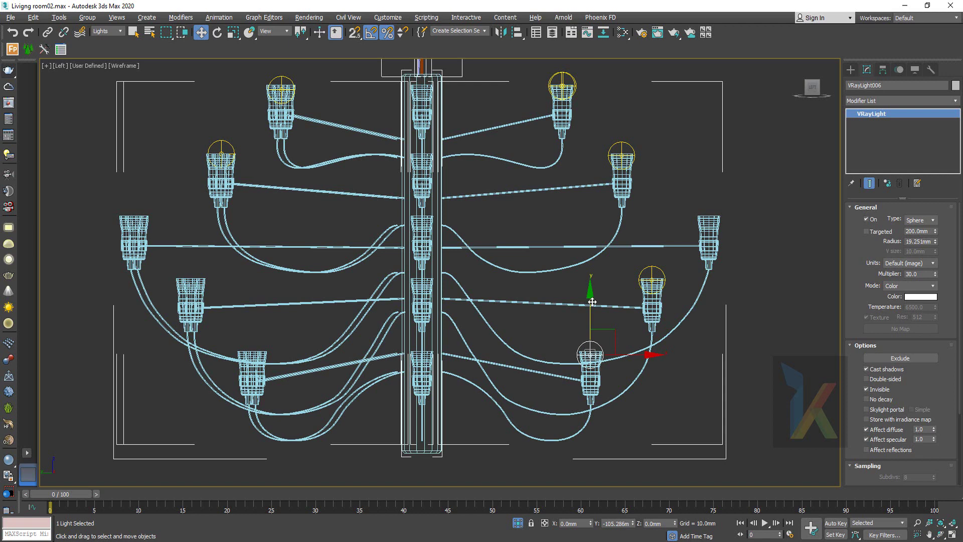
{"action": "left_click", "coordinate": [649, 275]}
{"action": "left_click_drag", "start_coordinate": [652, 231], "coordinate": [652, 241]}
Instance one more light onto the left arm's outer bulb and raise it inside
{"action": "key", "text": "t"}
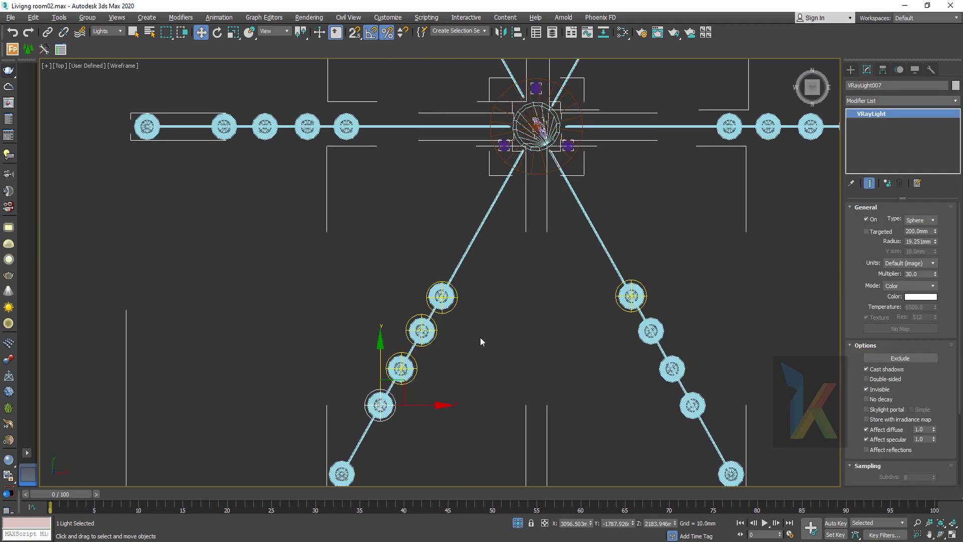
{"action": "middle_click_drag", "start_coordinate": [426, 400], "coordinate": [476, 360]}
{"action": "scroll", "coordinate": [430, 397], "scroll_direction": "up", "scroll_amount": 5}
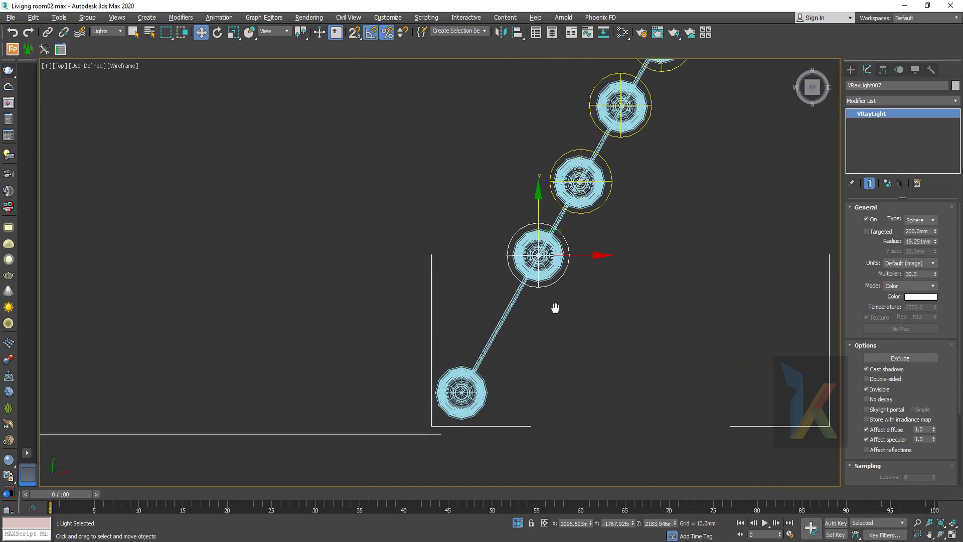
{"action": "scroll", "coordinate": [555, 308], "scroll_direction": "up", "scroll_amount": 1}
{"action": "left_click_drag", "start_coordinate": [569, 234], "coordinate": [522, 341]}
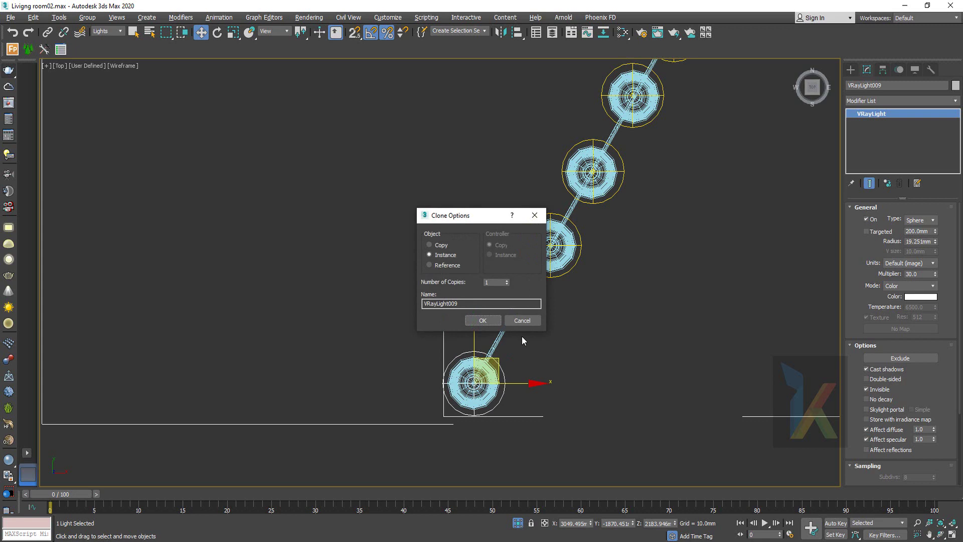
{"action": "left_click", "coordinate": [483, 321]}
{"action": "key", "text": "l"}
{"action": "key", "text": "z"}
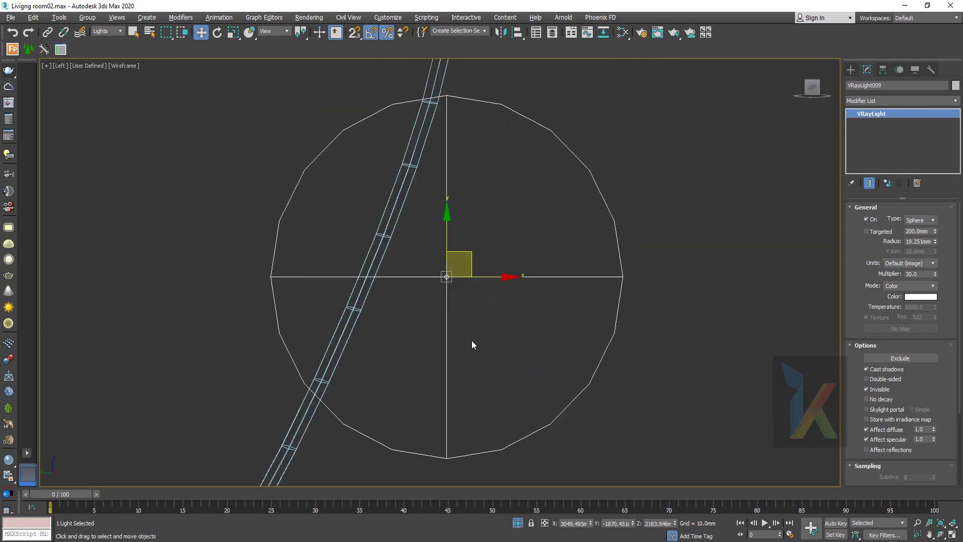
{"action": "scroll", "coordinate": [471, 347], "scroll_direction": "down", "scroll_amount": 5}
{"action": "left_click_drag", "start_coordinate": [479, 344], "coordinate": [469, 217]}
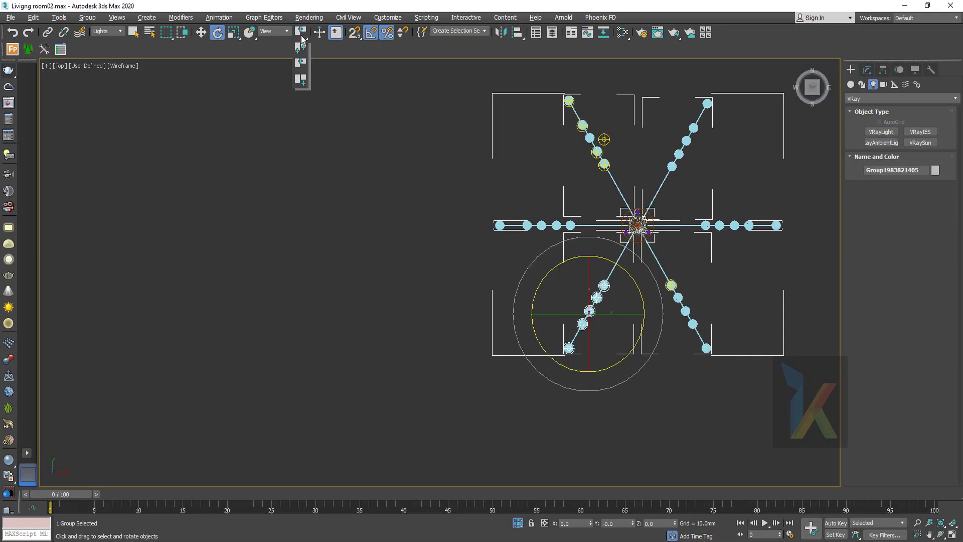
Pivot about the chandelier centre and rotate-clone three instanced copies of the lit arm
{"action": "left_click_drag", "start_coordinate": [302, 38], "coordinate": [302, 80]}
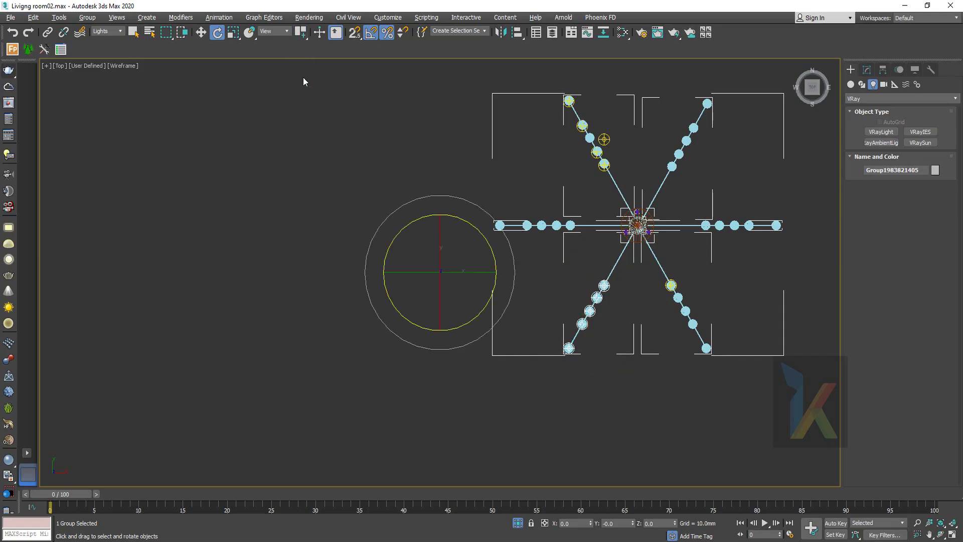
{"action": "left_click_drag", "start_coordinate": [304, 39], "coordinate": [304, 54]}
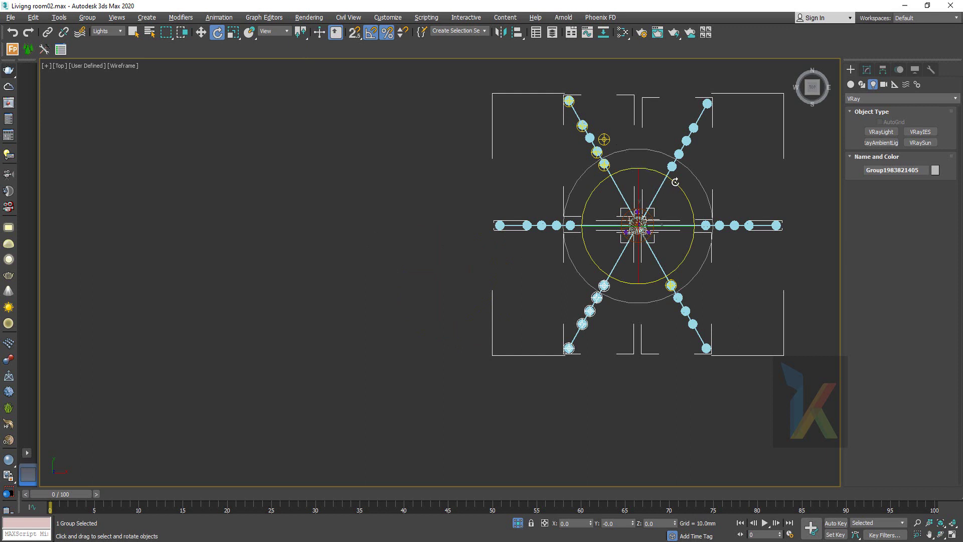
{"action": "left_click_drag", "start_coordinate": [675, 182], "coordinate": [694, 205], "text": "shift"}
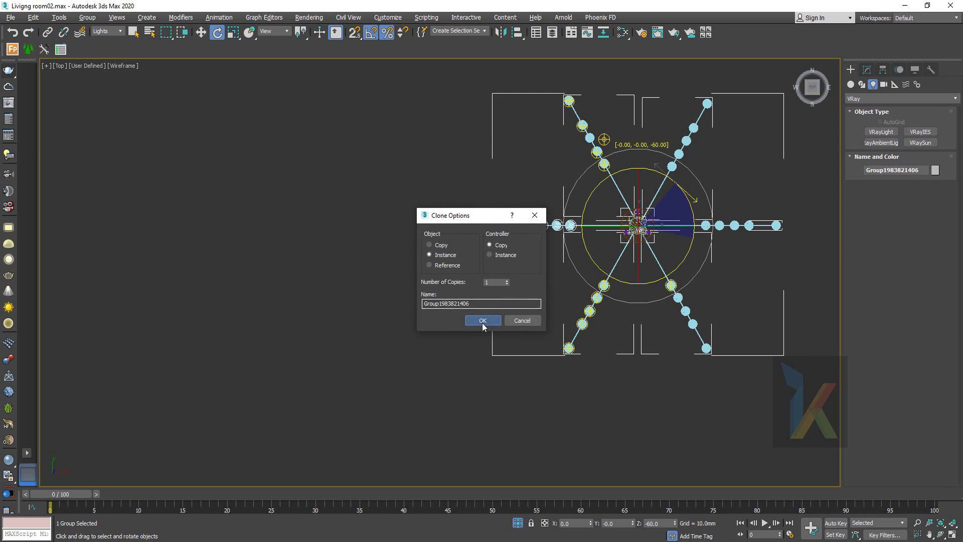
{"action": "left_click", "coordinate": [482, 321]}
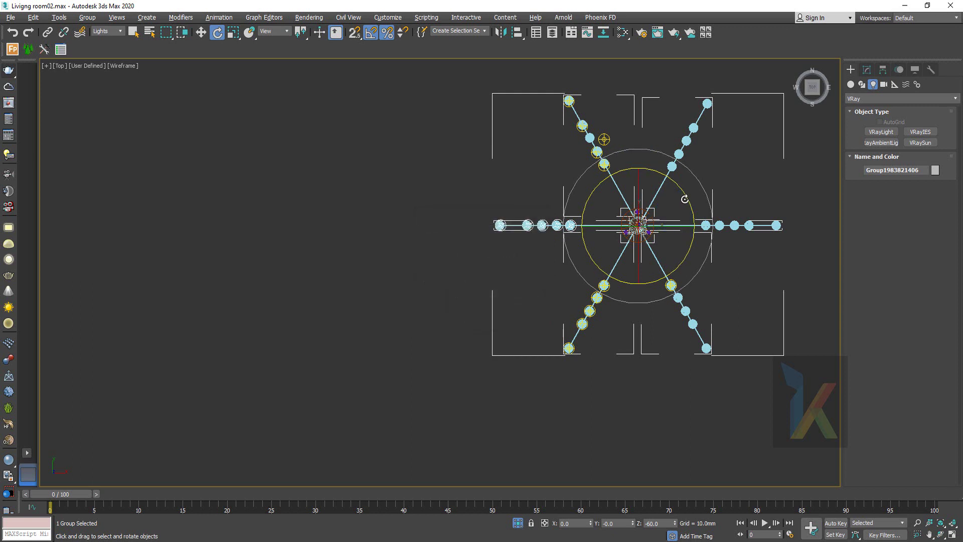
{"action": "left_click_drag", "start_coordinate": [680, 188], "coordinate": [712, 239], "text": "shift"}
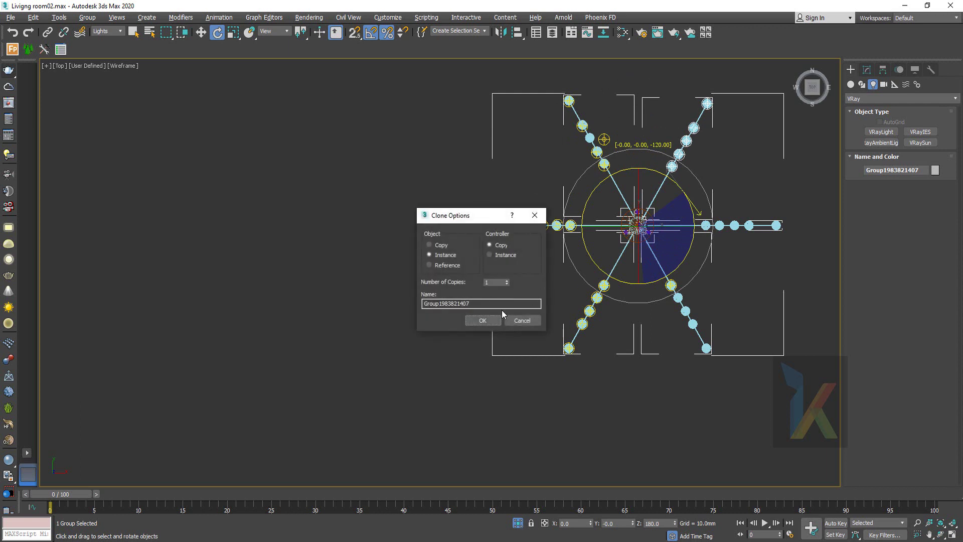
{"action": "left_click", "coordinate": [483, 321]}
{"action": "left_click_drag", "start_coordinate": [676, 187], "coordinate": [693, 213], "text": "shift"}
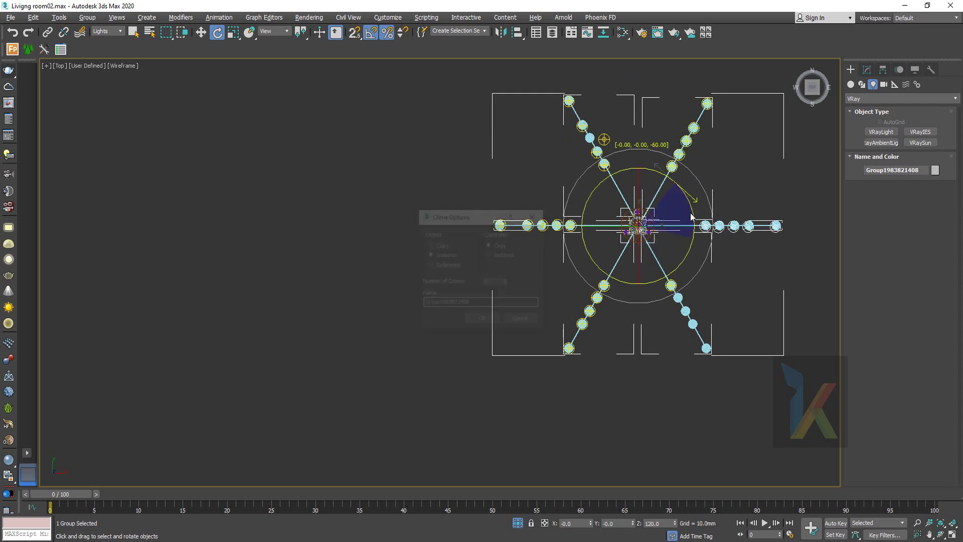
{"action": "left_click", "coordinate": [485, 320]}
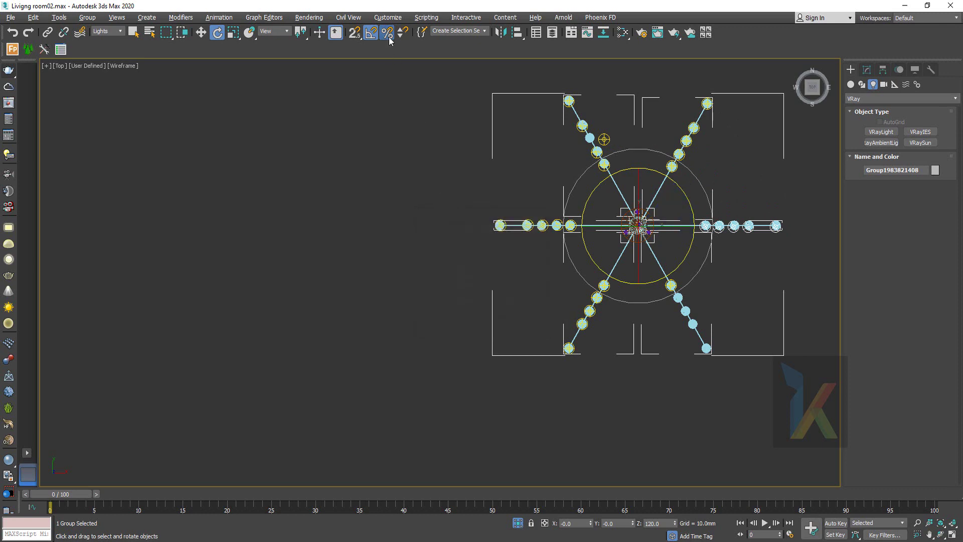
Reselect one arm's light group and rotate a copy about -58° onto the lower-right arm
{"action": "scroll", "coordinate": [667, 191], "scroll_direction": "up", "scroll_amount": 3}
{"action": "middle_click_drag", "start_coordinate": [667, 191], "coordinate": [501, 291]}
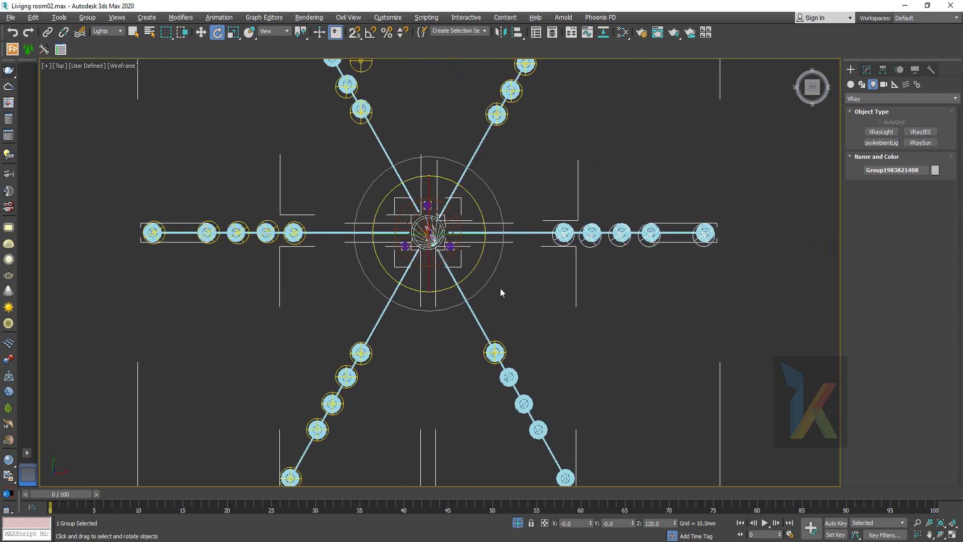
{"action": "left_click_drag", "start_coordinate": [475, 268], "coordinate": [477, 285]}
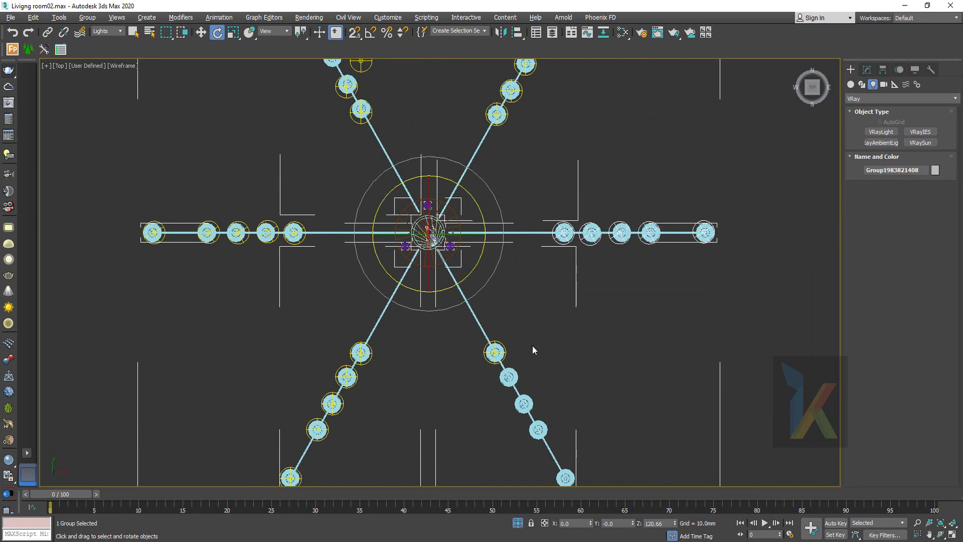
{"action": "left_click", "coordinate": [495, 352]}
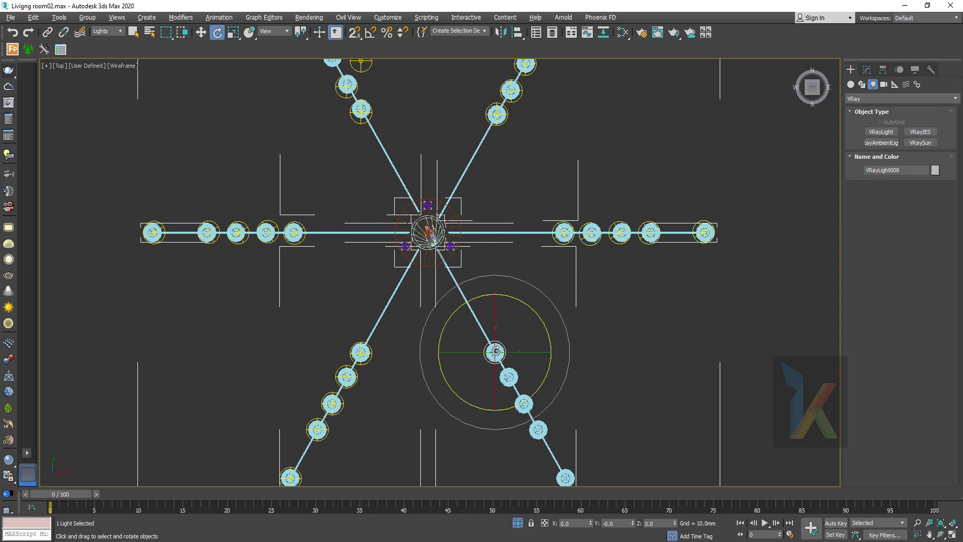
{"action": "left_click", "coordinate": [515, 352]}
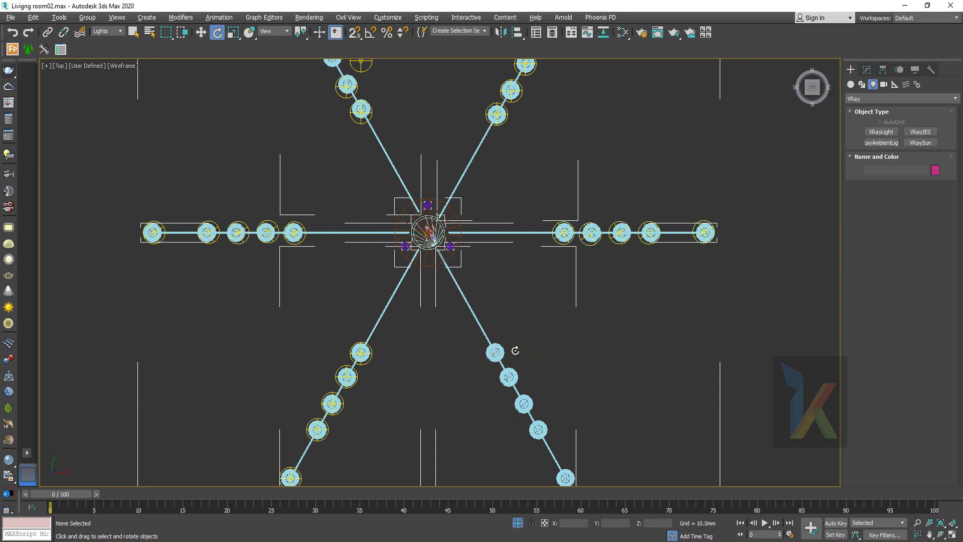
{"action": "left_click", "coordinate": [566, 235]}
{"action": "left_click_drag", "start_coordinate": [476, 198], "coordinate": [490, 269], "text": "shift"}
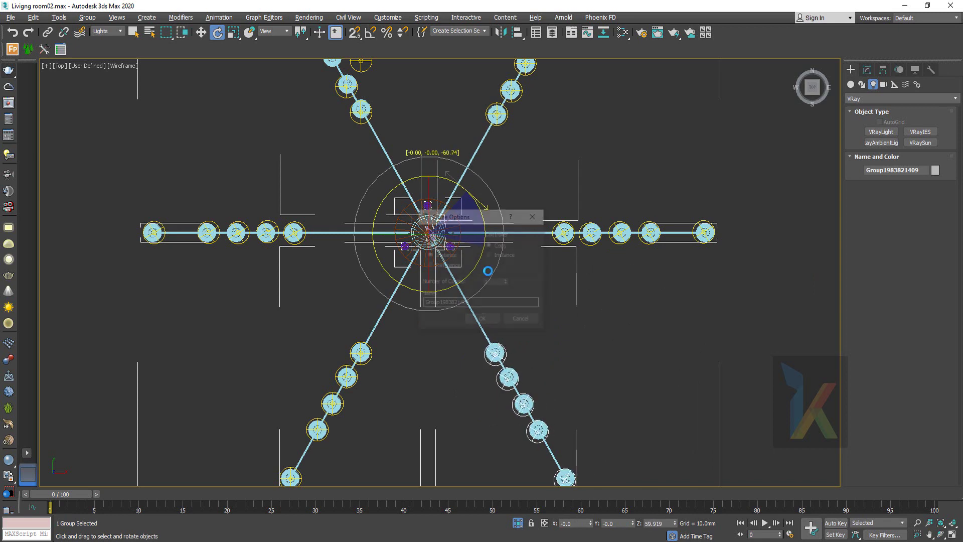
Keep the rotated copies as instances and check them from Left and Perspective views
{"action": "left_click", "coordinate": [492, 323]}
{"action": "key", "text": "l"}
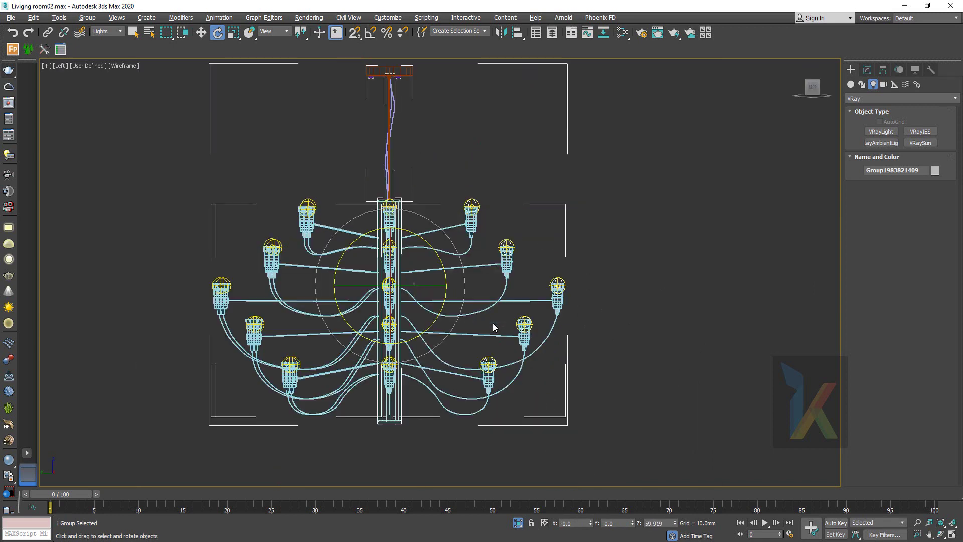
{"action": "middle_click_drag", "start_coordinate": [558, 288], "coordinate": [558, 308]}
{"action": "key", "text": "p"}
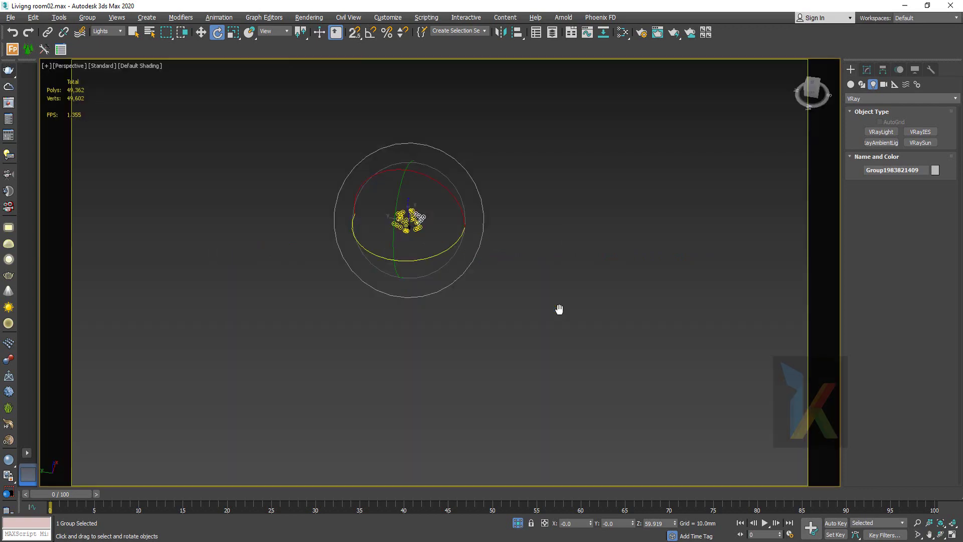
{"action": "scroll", "coordinate": [560, 309], "scroll_direction": "up", "scroll_amount": 8}
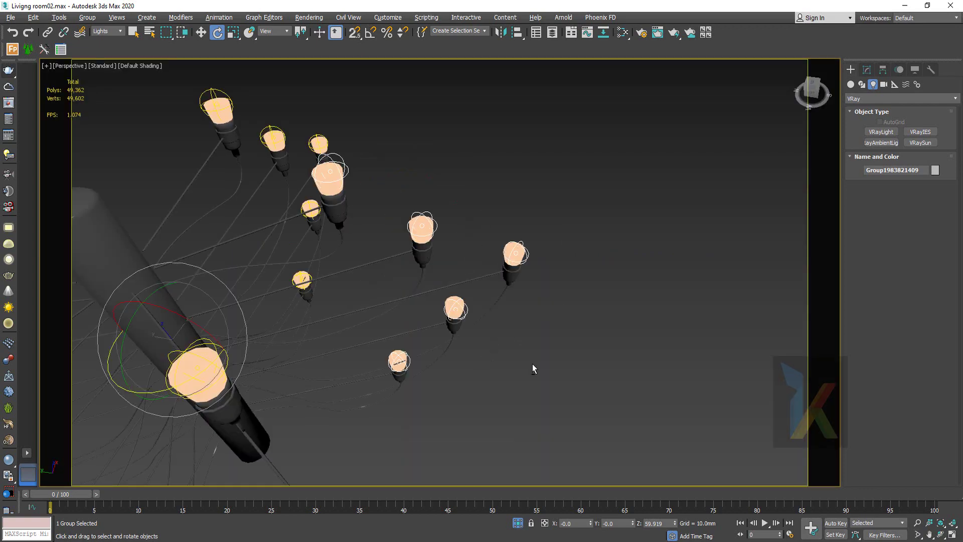
{"action": "scroll", "coordinate": [533, 369], "scroll_direction": "down", "scroll_amount": 8}
Orbit around the chandelier to confirm every bulb is lit, then turn Isolate Selection off
{"action": "mouse_move", "coordinate": [522, 347]}
{"action": "middle_mouse_down", "text": "alt"}
{"action": "mouse_move", "coordinate": [390, 344]}
{"action": "mouse_move", "coordinate": [396, 359]}
{"action": "mouse_move", "coordinate": [492, 347]}
{"action": "mouse_move", "coordinate": [542, 357]}
{"action": "middle_mouse_up", "text": "alt"}
{"action": "mouse_move", "coordinate": [365, 333]}
{"action": "middle_mouse_down", "text": "alt"}
{"action": "mouse_move", "coordinate": [536, 340]}
{"action": "mouse_move", "coordinate": [521, 340]}
{"action": "mouse_move", "coordinate": [608, 329]}
{"action": "middle_mouse_up", "text": "alt"}
{"action": "key", "text": "z"}
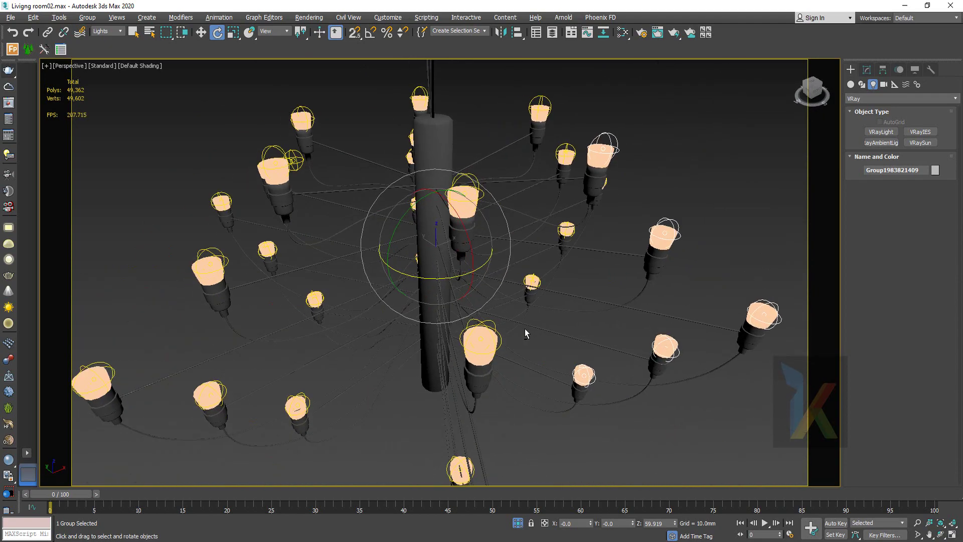
{"action": "mouse_move", "coordinate": [522, 329]}
{"action": "middle_mouse_down", "text": "alt"}
{"action": "mouse_move", "coordinate": [406, 307]}
{"action": "mouse_move", "coordinate": [447, 326]}
{"action": "mouse_move", "coordinate": [468, 321]}
{"action": "middle_mouse_up", "text": "alt"}
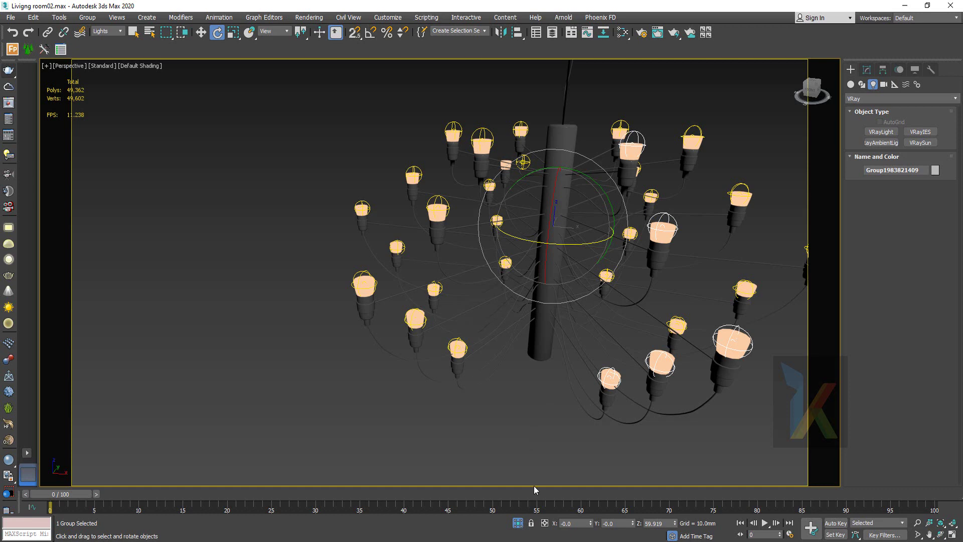
{"action": "left_click", "coordinate": [520, 524]}
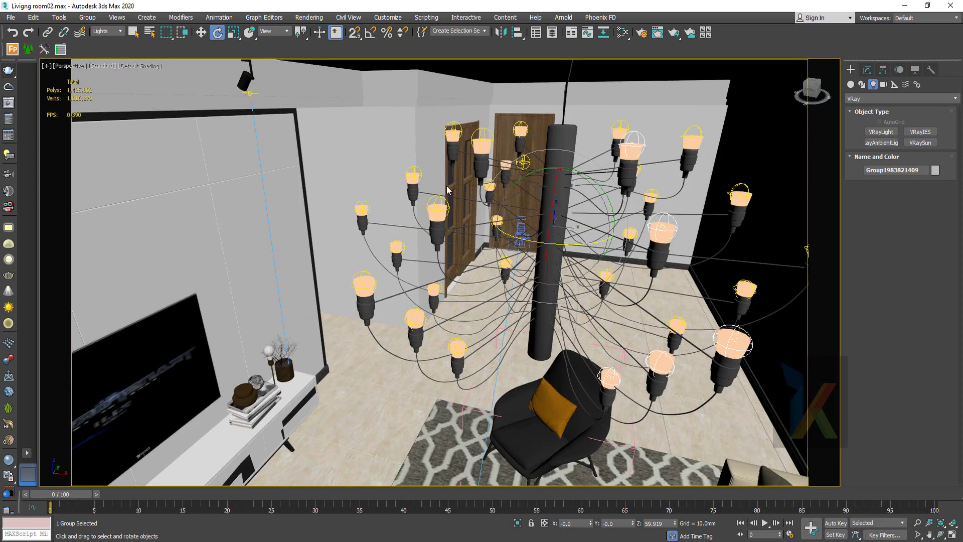
Open the bulb-light group and select one VRay sphere light in the Modify panel
{"action": "left_click", "coordinate": [454, 125]}
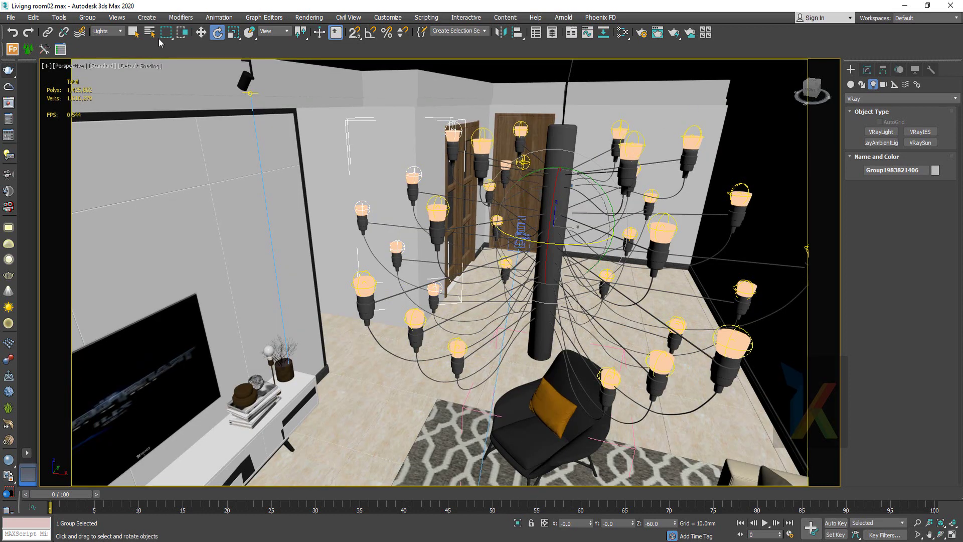
{"action": "left_click", "coordinate": [91, 17]}
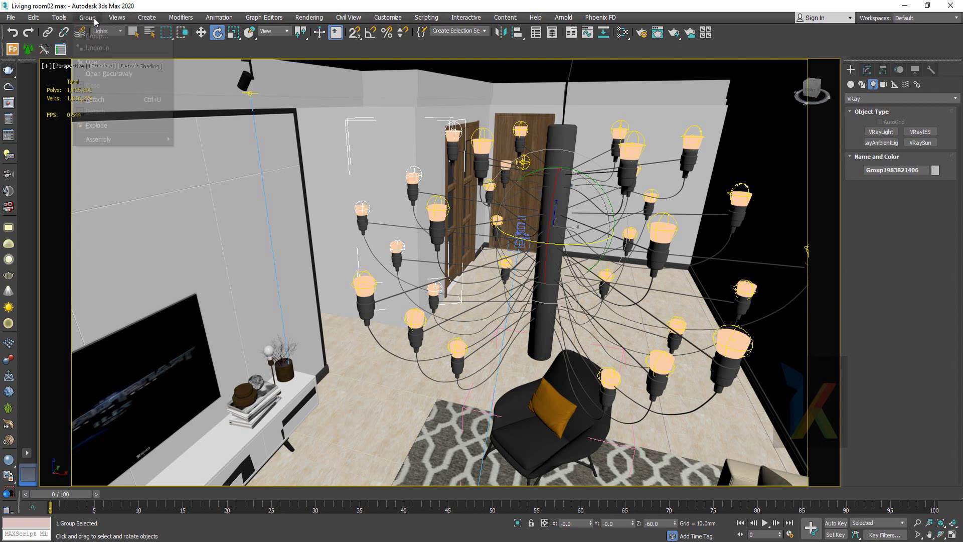
{"action": "left_click", "coordinate": [106, 63]}
{"action": "left_click", "coordinate": [453, 126]}
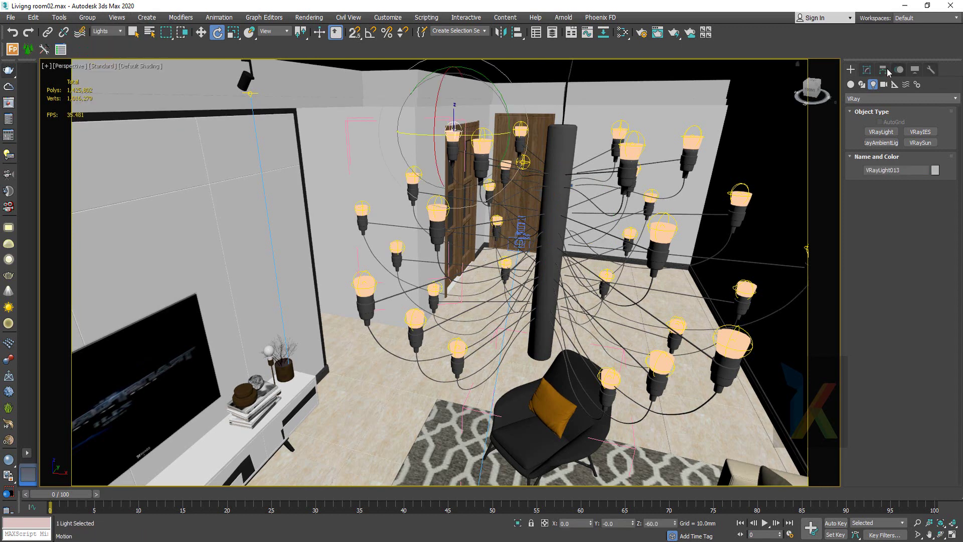
{"action": "left_click", "coordinate": [868, 71]}
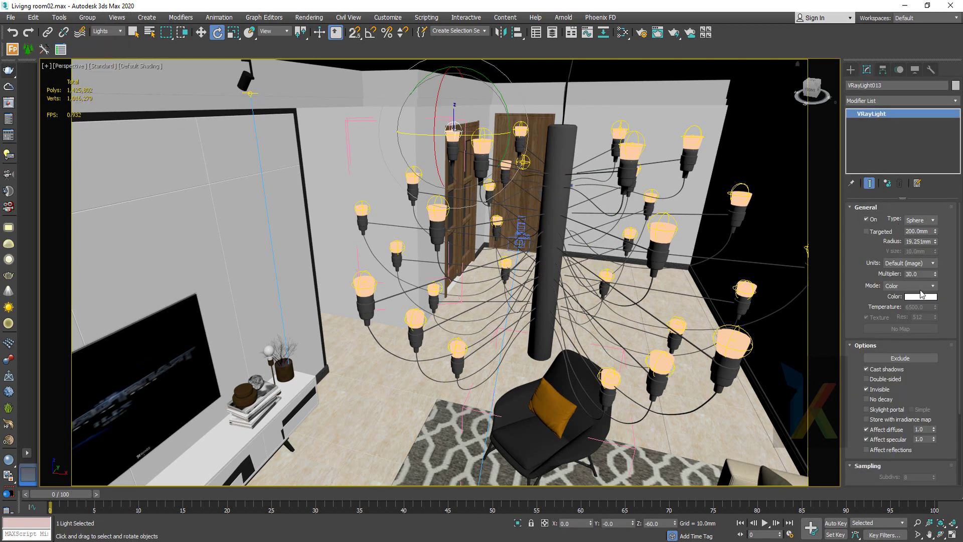
Tint the lights warm cream (252/238/215) and set their multiplier to 10
{"action": "left_click", "coordinate": [921, 297]}
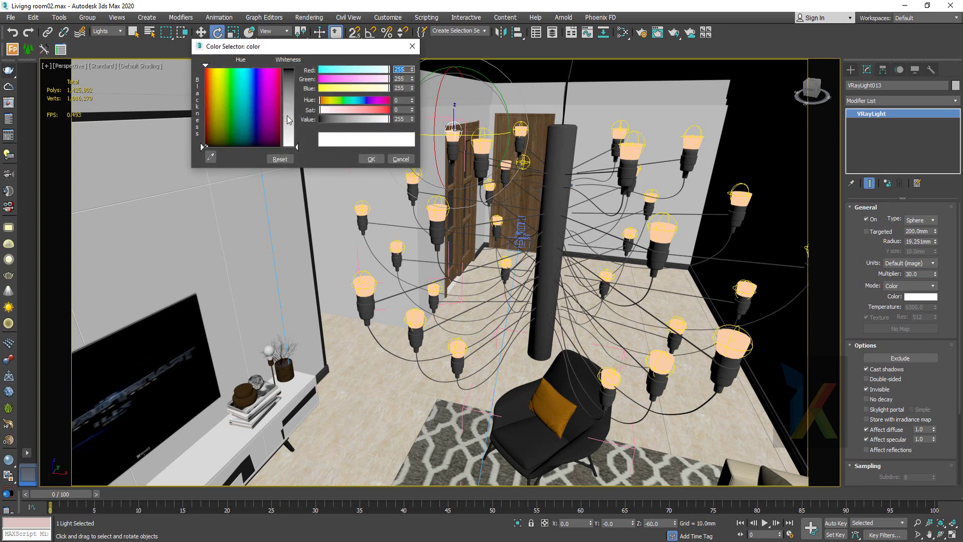
{"action": "left_click", "coordinate": [212, 76]}
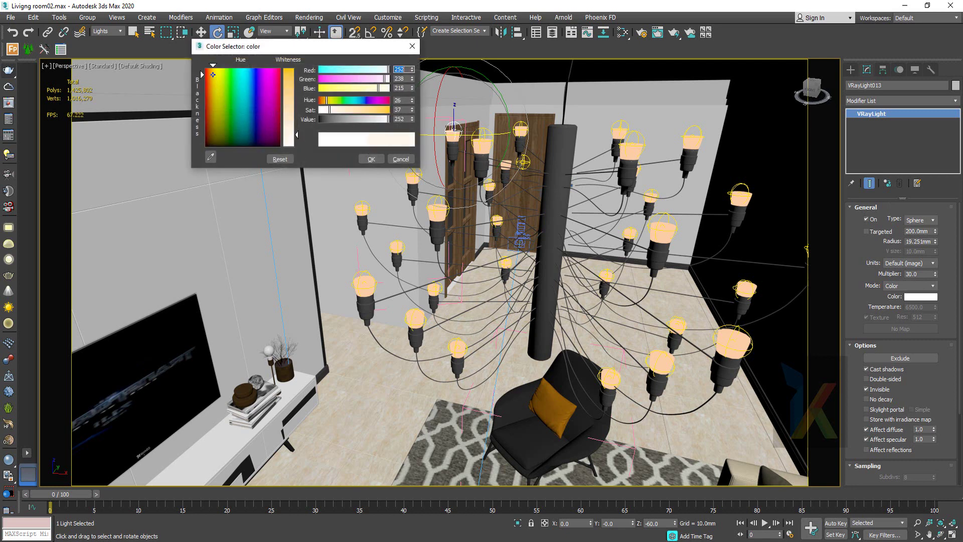
{"action": "left_click_drag", "start_coordinate": [297, 147], "coordinate": [297, 125]}
{"action": "left_click", "coordinate": [371, 159]}
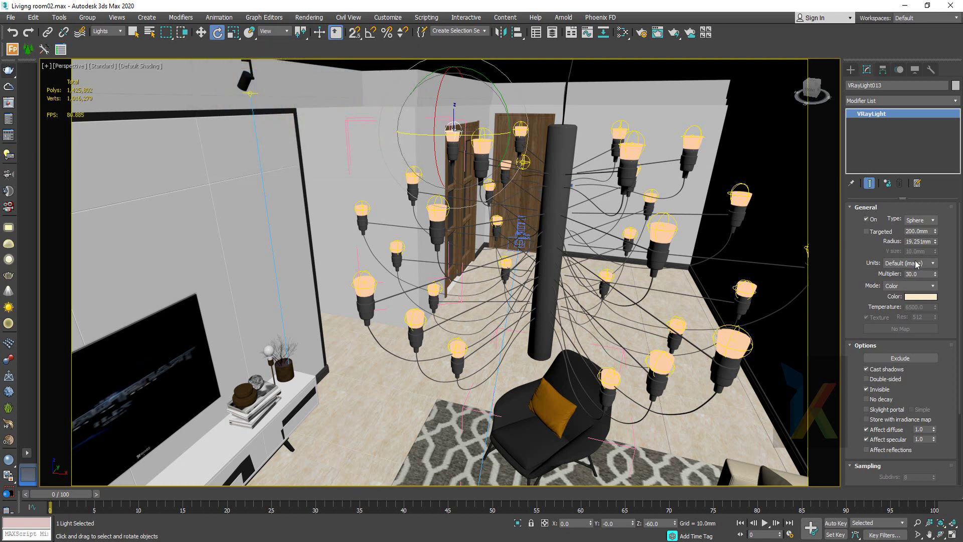
{"action": "double_click", "coordinate": [921, 273]}
{"action": "type", "text": "10"}
{"action": "key", "text": "Return"}
{"action": "left_click", "coordinate": [851, 70]}
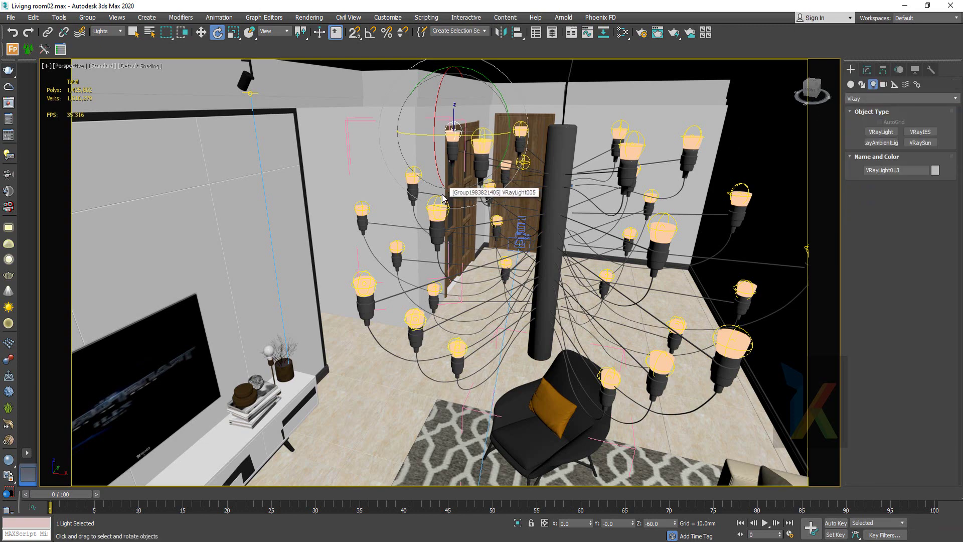
From the camera view, save as Livigng room03.max and start a V-Ray test render
{"action": "key", "text": "c"}
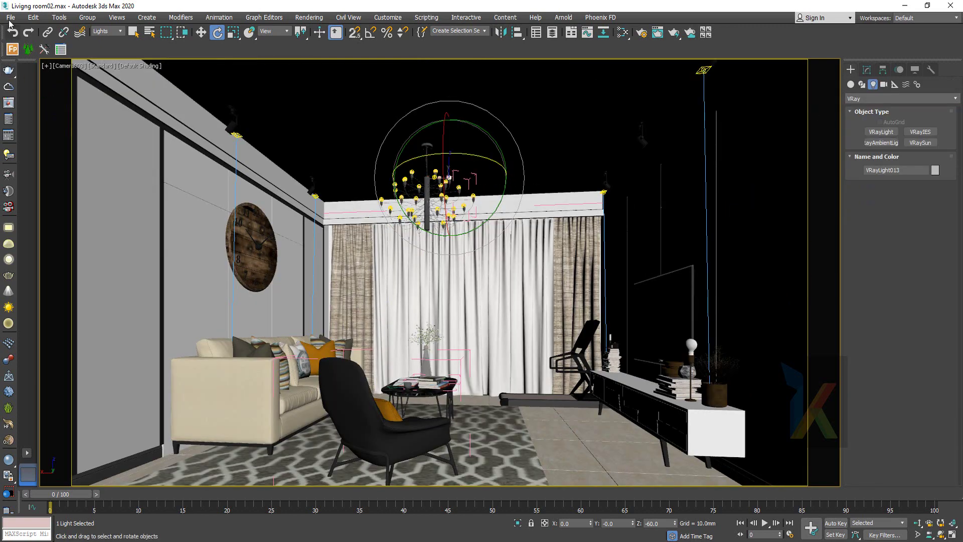
{"action": "left_click", "coordinate": [10, 17]}
{"action": "left_click", "coordinate": [40, 121]}
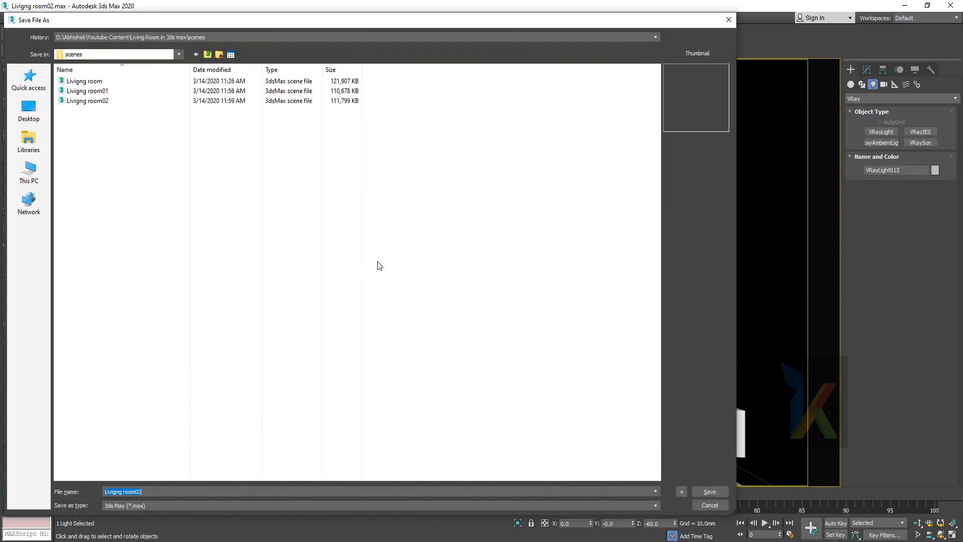
{"action": "left_click", "coordinate": [682, 491]}
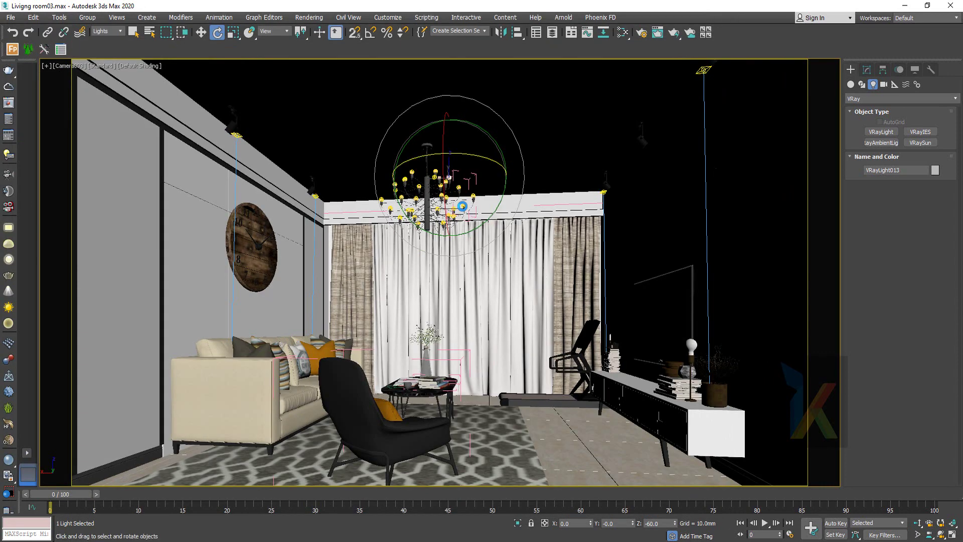
{"action": "left_click", "coordinate": [9, 104]}
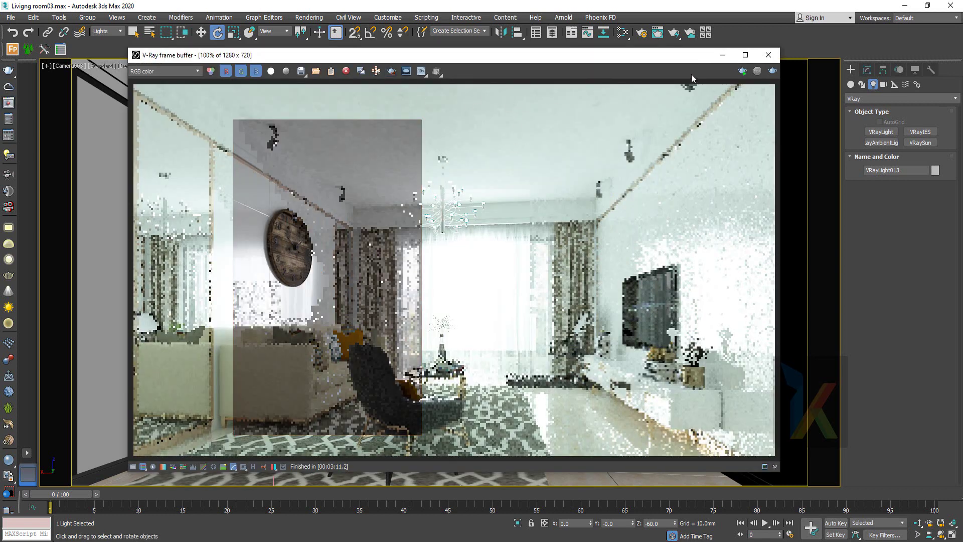
{"action": "left_click", "coordinate": [773, 72]}
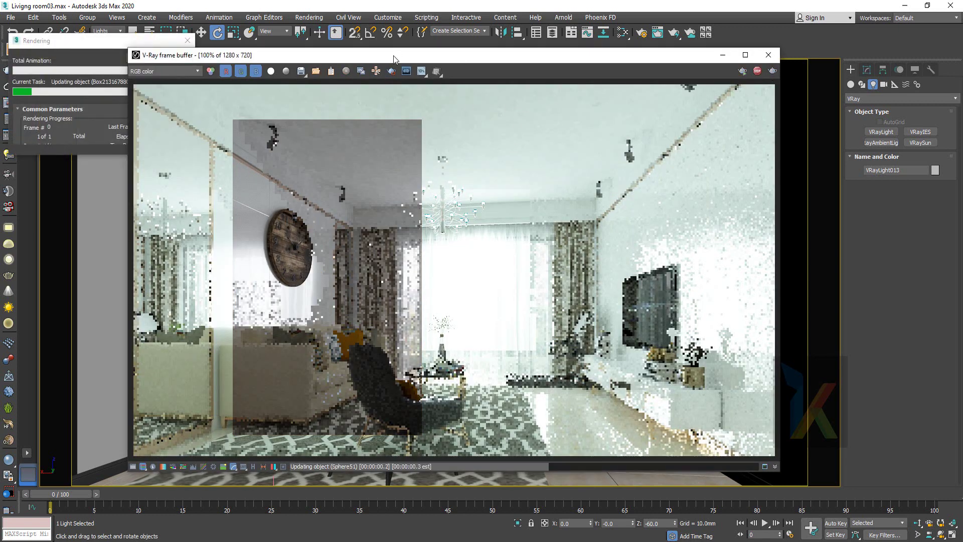